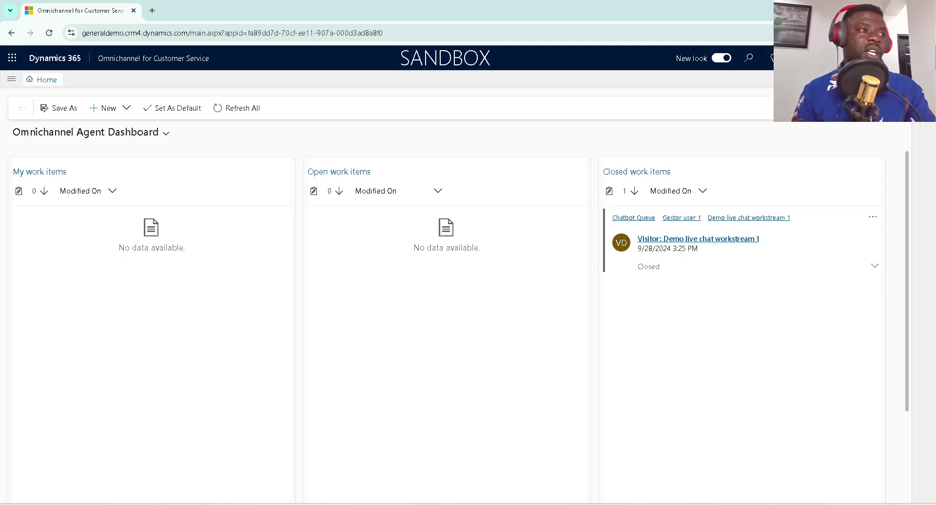
# Check the signed-in account and bring the Ongoing Conversations Dashboard window to the front.
pyautogui.click(922, 58)
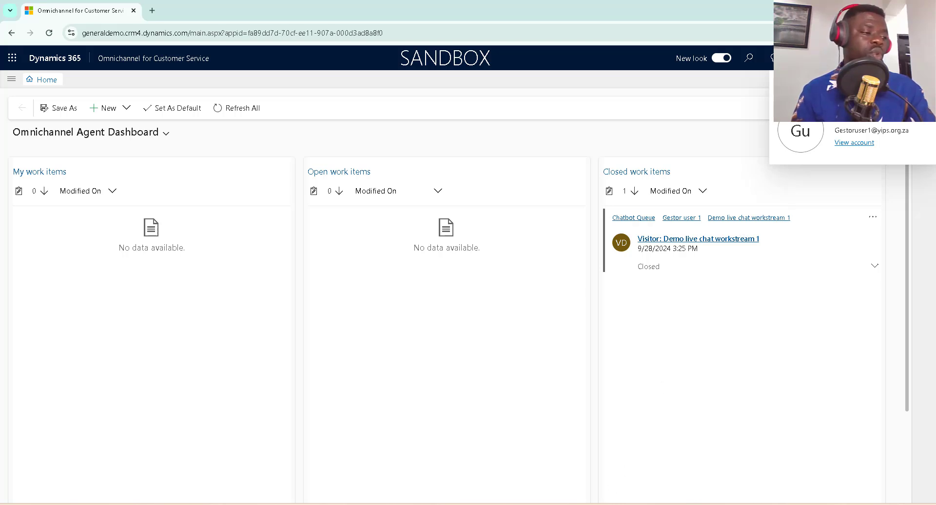
pyautogui.click(608, 504)
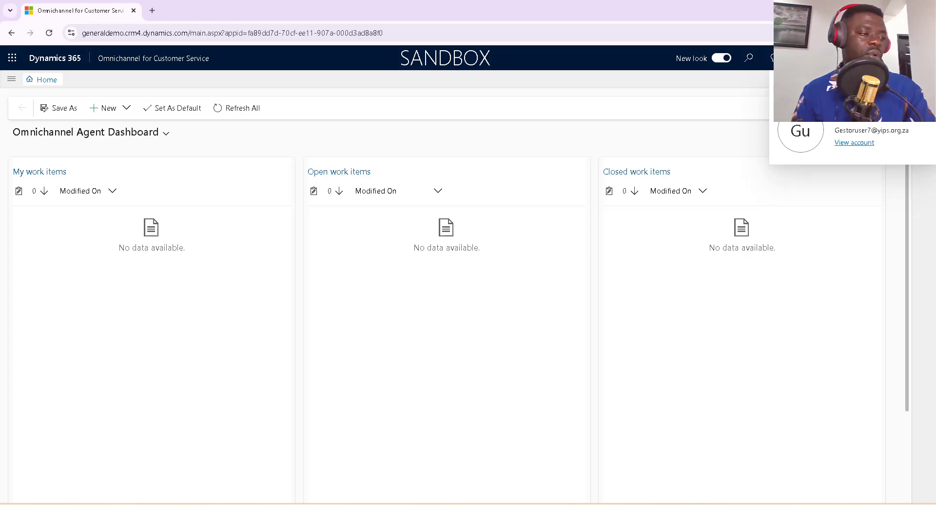
pyautogui.click(615, 504)
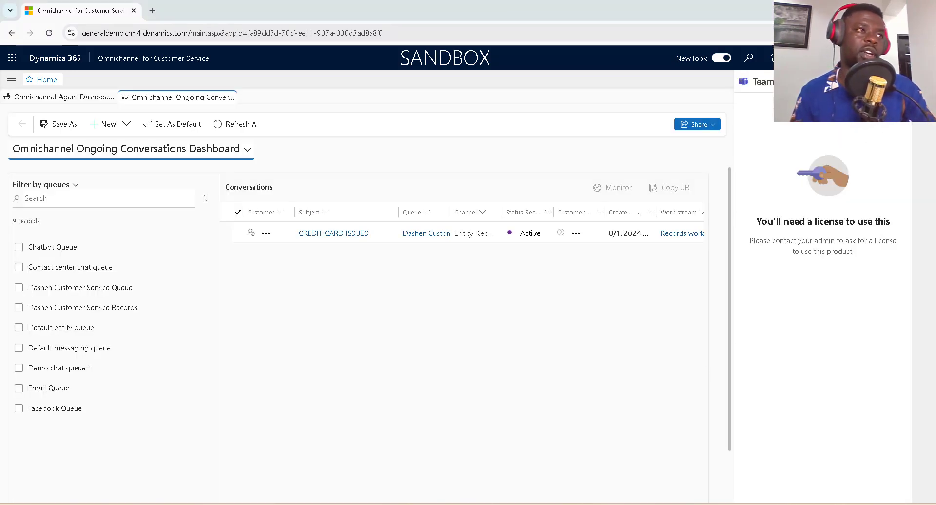
# Verify the signed-in account, then switch to the W3Schools Tryit Editor window.
pyautogui.click(922, 58)
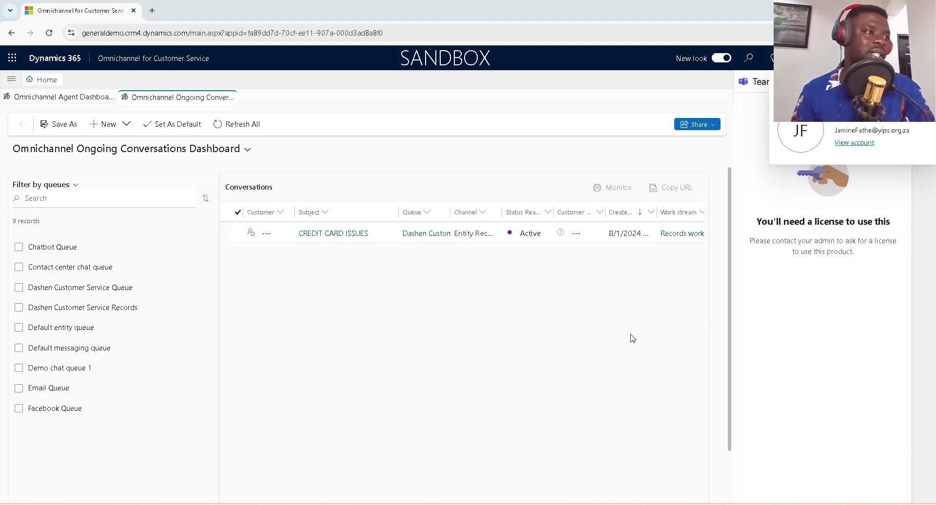
pyautogui.click(650, 352)
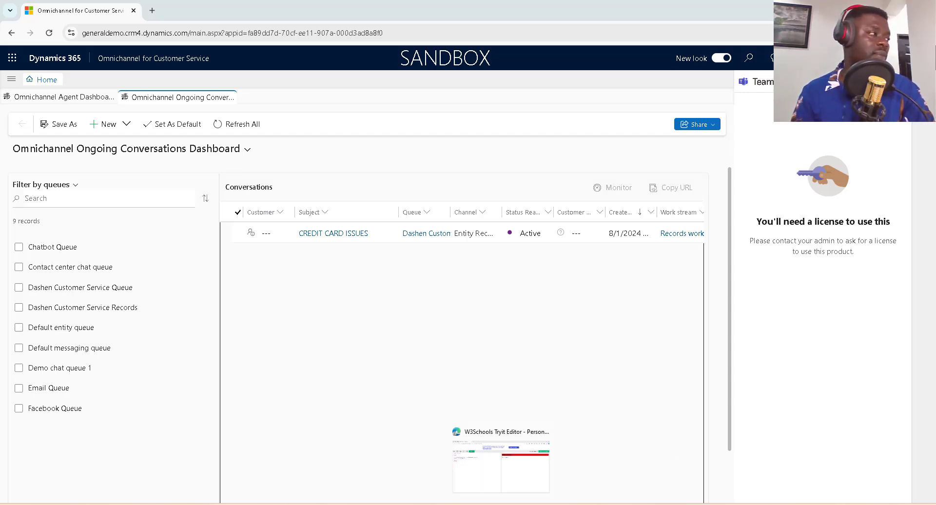
pyautogui.click(501, 504)
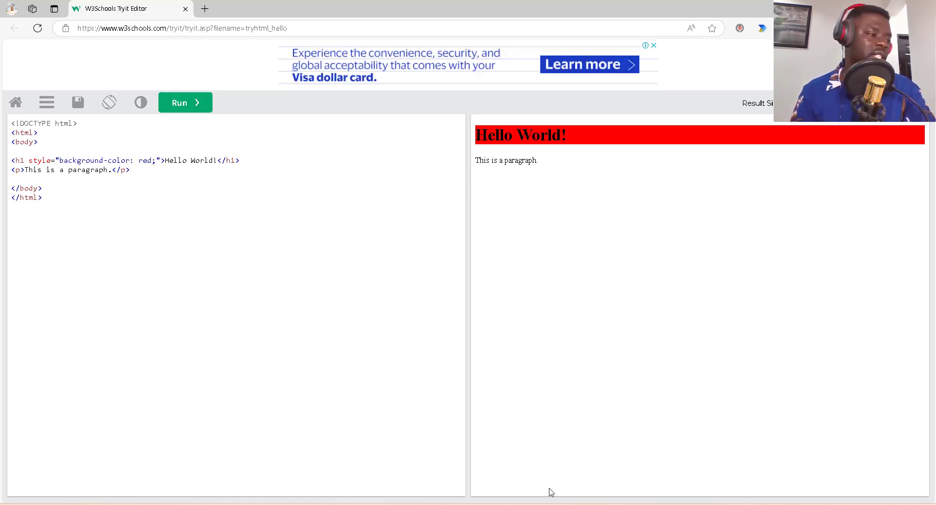
# Return to the Dynamics 365 window showing the live chat workstream settings.
pyautogui.moveTo(544, 504)
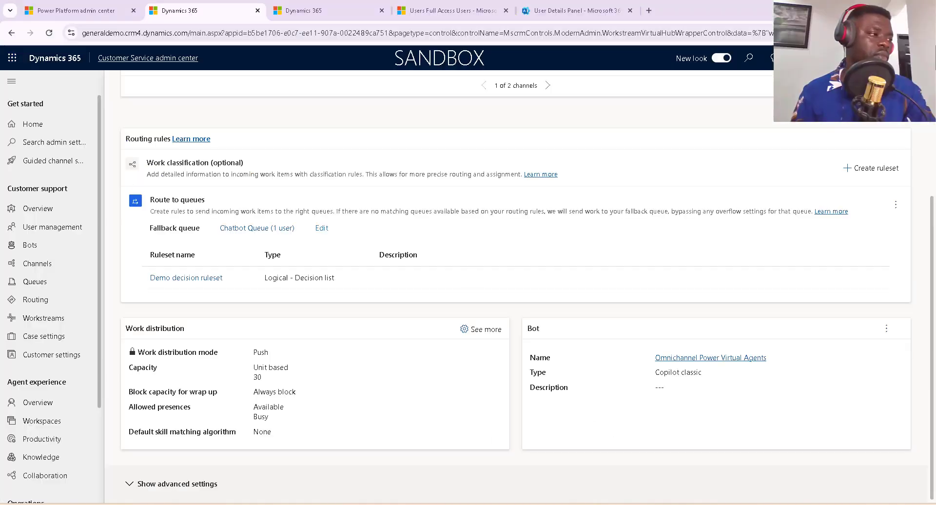
# Copy Demo live chat workstream 1's live chat widget script and return to the Tryit Editor.
pyautogui.scroll(3, 266, 278)
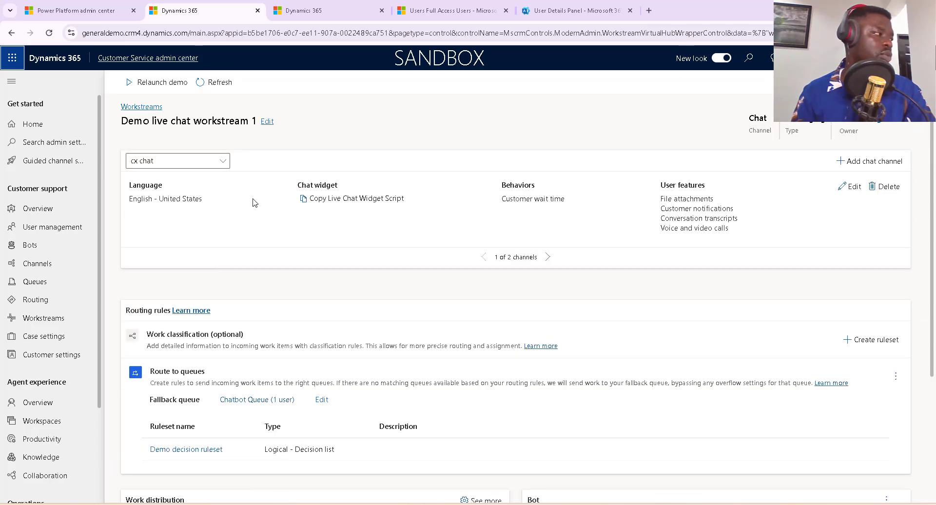
pyautogui.click(301, 201)
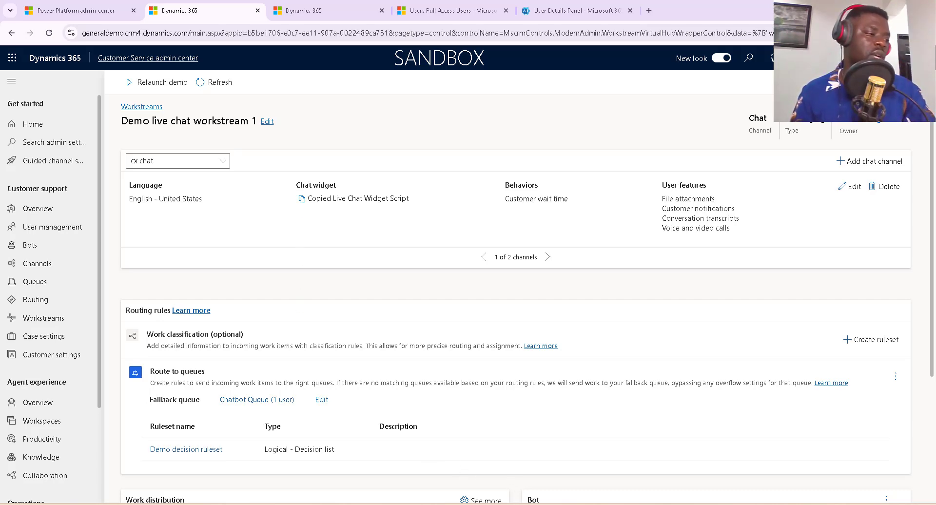
pyautogui.click(517, 504)
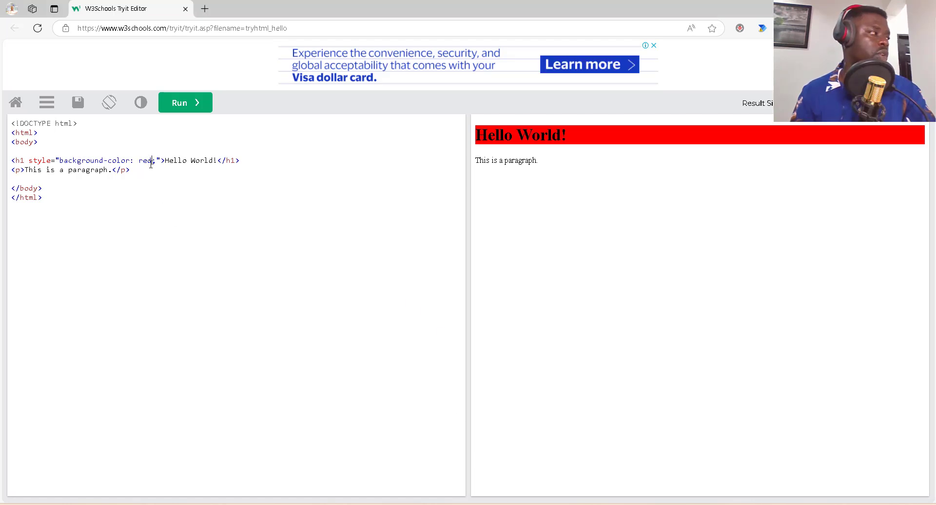
# Paste the widget script below the paragraph and run the page to render the Let's chat launcher.
pyautogui.press('Return')
pyautogui.press('Return')
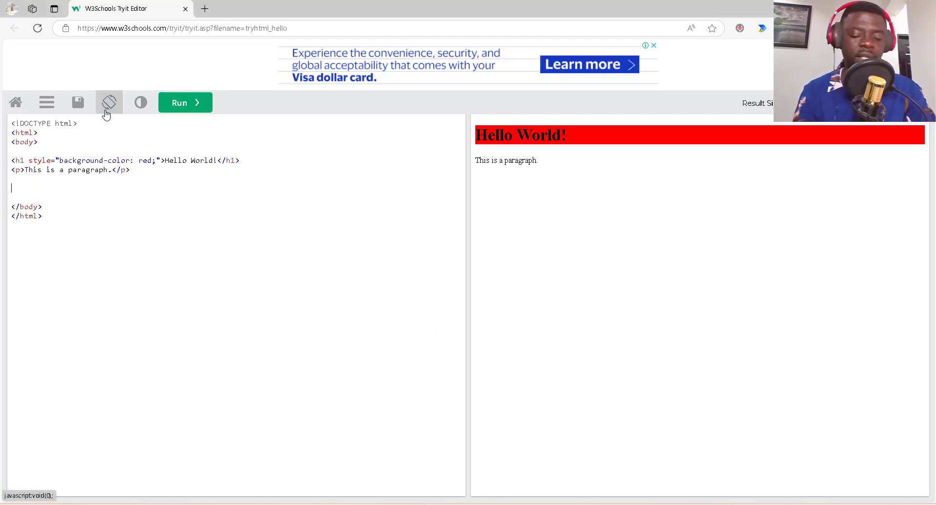
pyautogui.hotkey('ctrl', 'v')
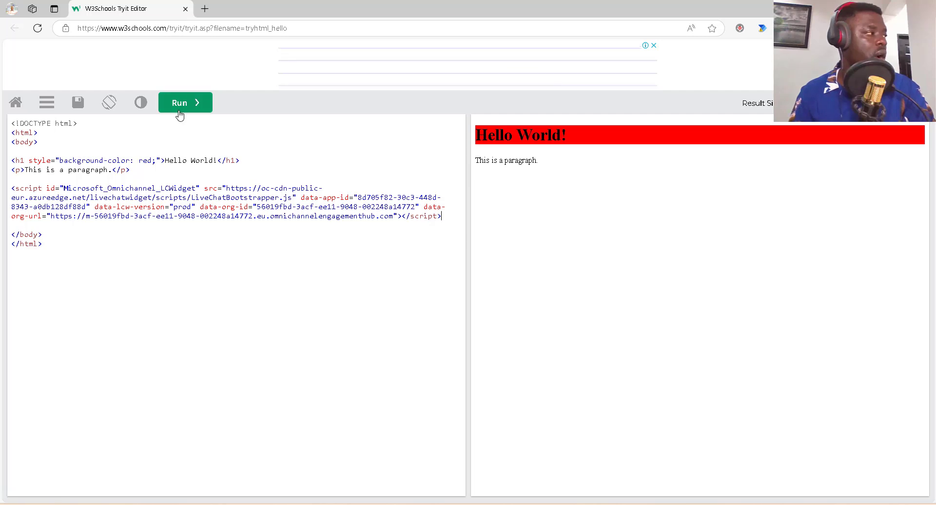
pyautogui.click(180, 109)
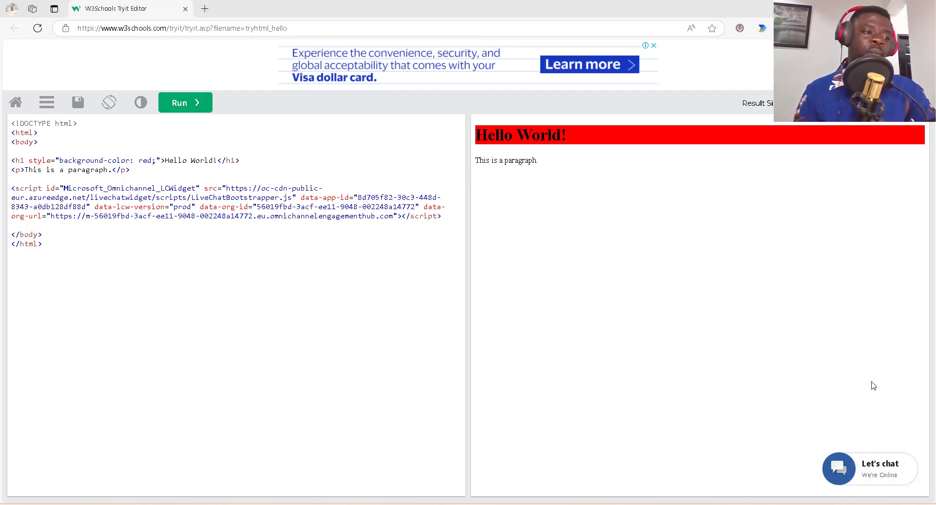
# Start the test chat, ask the bot for Redmond store hours, and answer No.
pyautogui.click(879, 469)
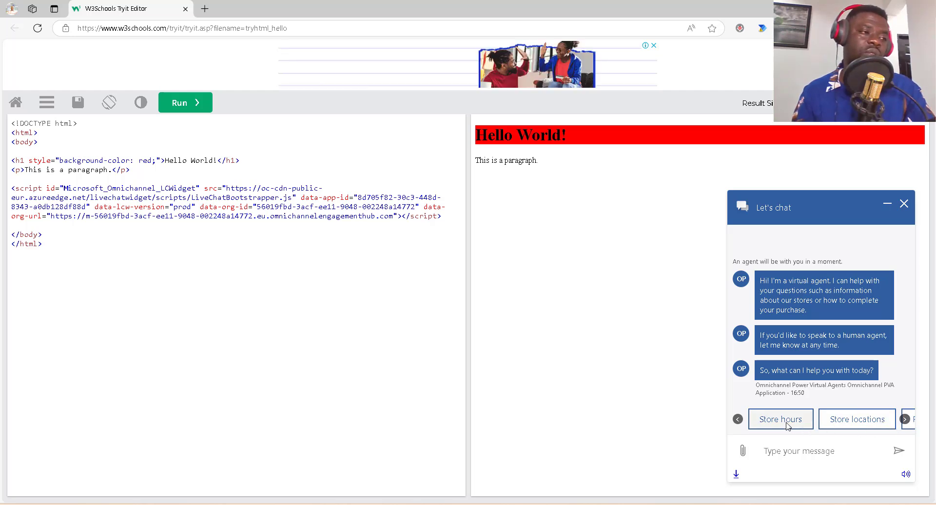
pyautogui.click(783, 420)
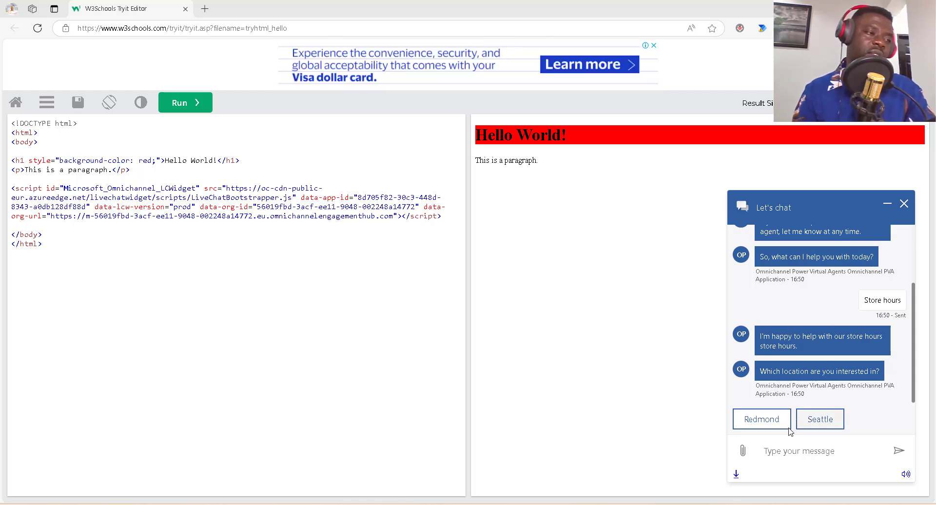
pyautogui.click(766, 422)
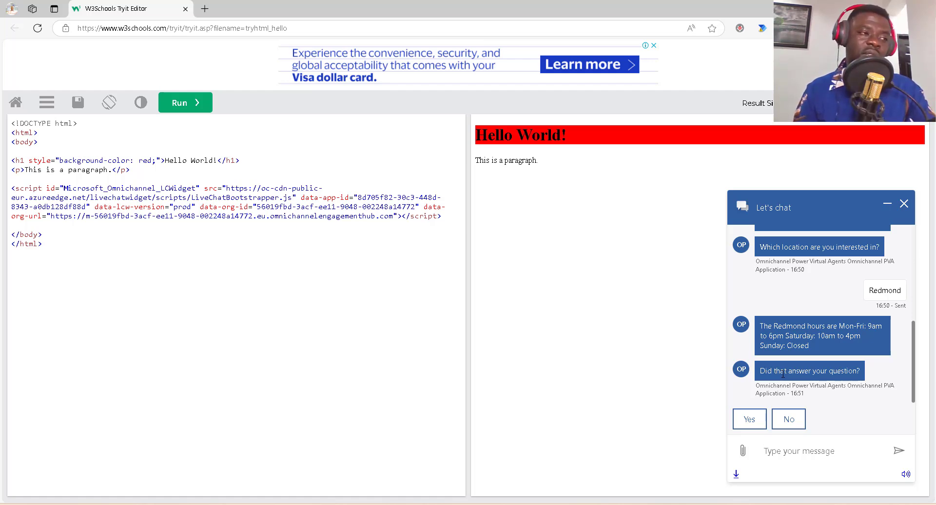
pyautogui.click(790, 422)
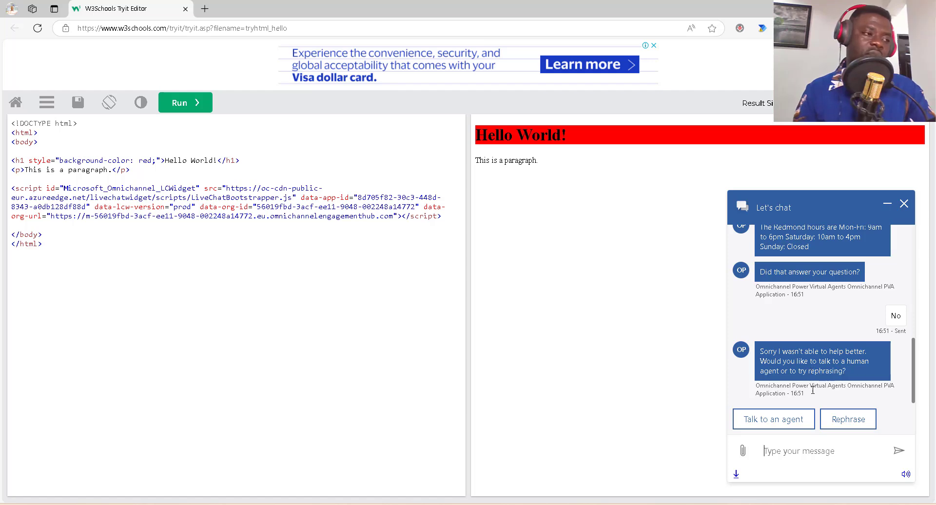
# Ask the chat bot to talk to a human agent.
pyautogui.click(776, 425)
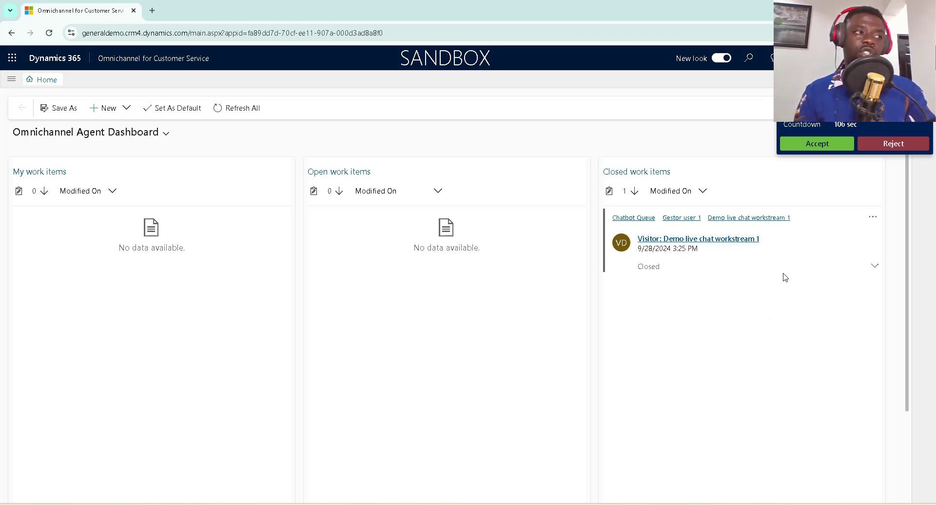
# Accept Visitor 2's incoming chat request and bring up the published Apps list.
pyautogui.click(832, 147)
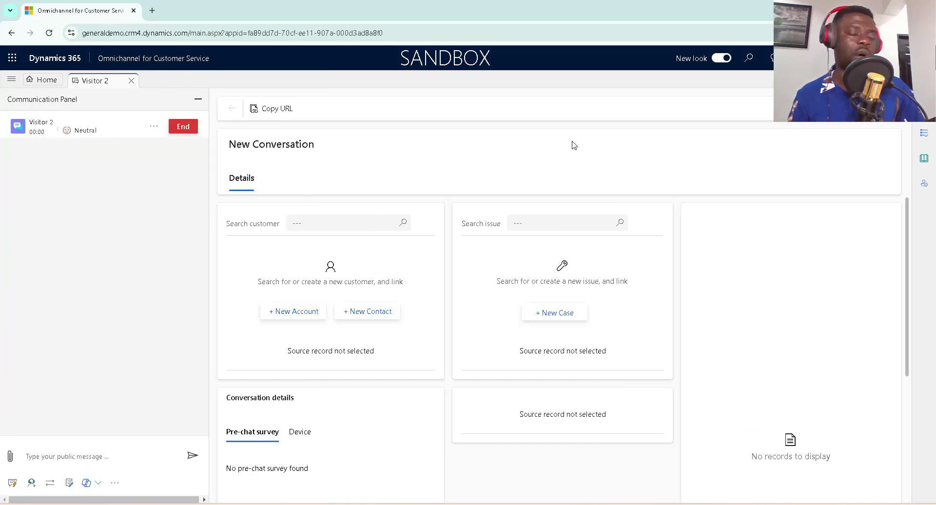
pyautogui.click(178, 59)
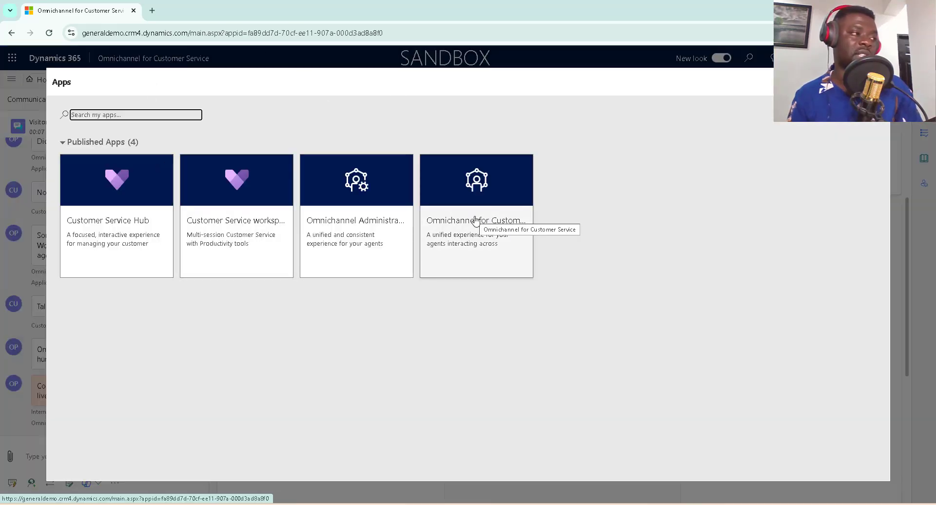
# Reload the Omnichannel for Customer Service app from the Apps list.
pyautogui.click(475, 221)
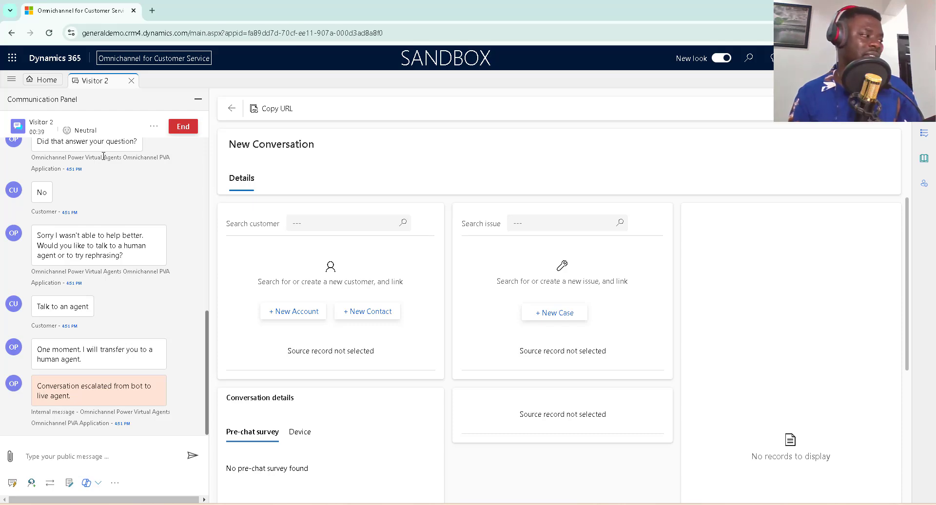
# Send the visitor 'Hi can i know your name please' and switch to the test page.
pyautogui.scroll(8, 111, 249)
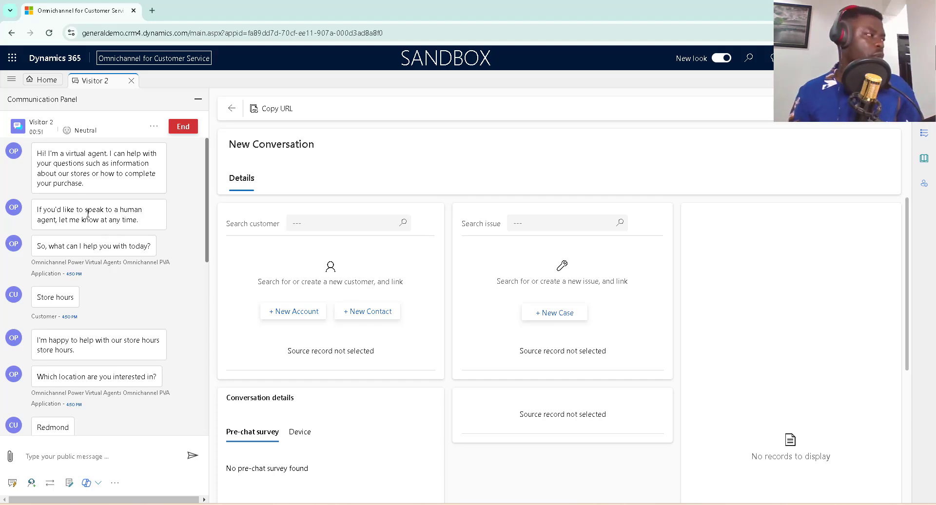
pyautogui.moveTo(83, 183); pyautogui.dragTo(31, 154)
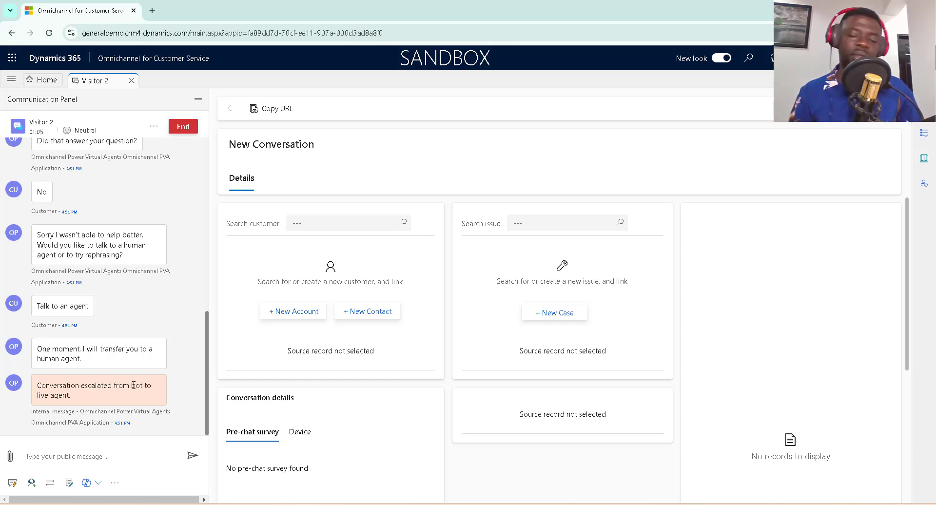
pyautogui.click(101, 453)
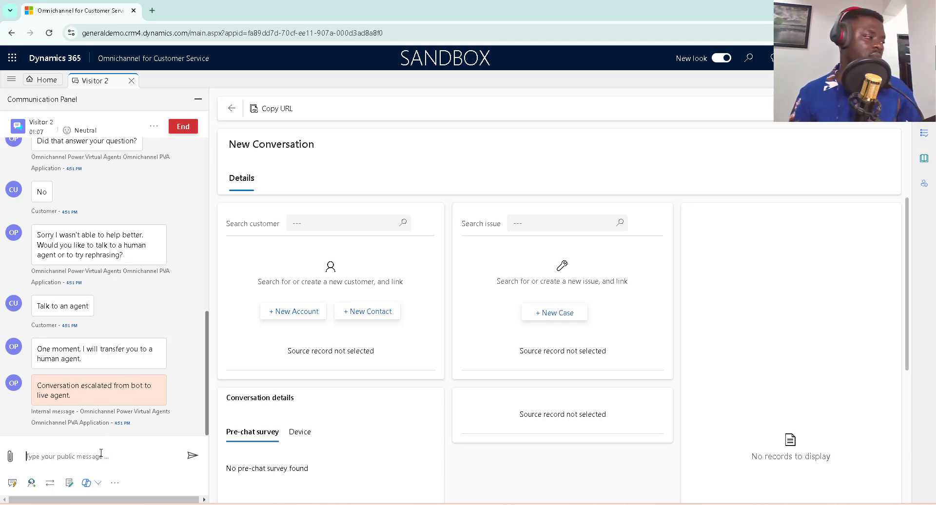
pyautogui.write('H')
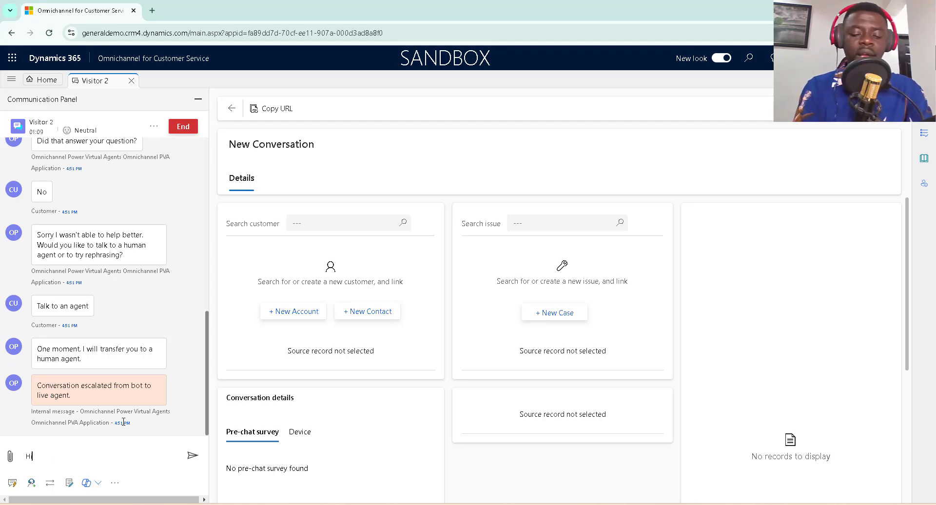
pyautogui.write('i')
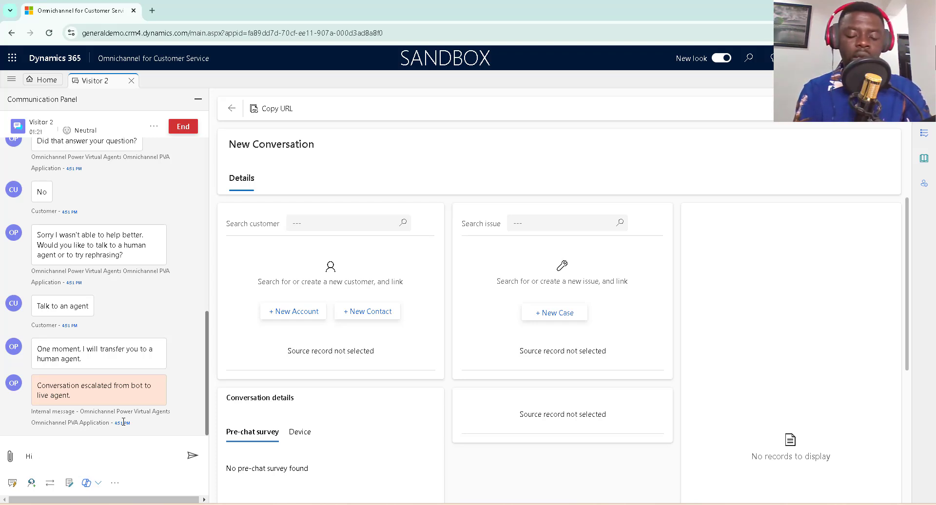
pyautogui.write('i know')
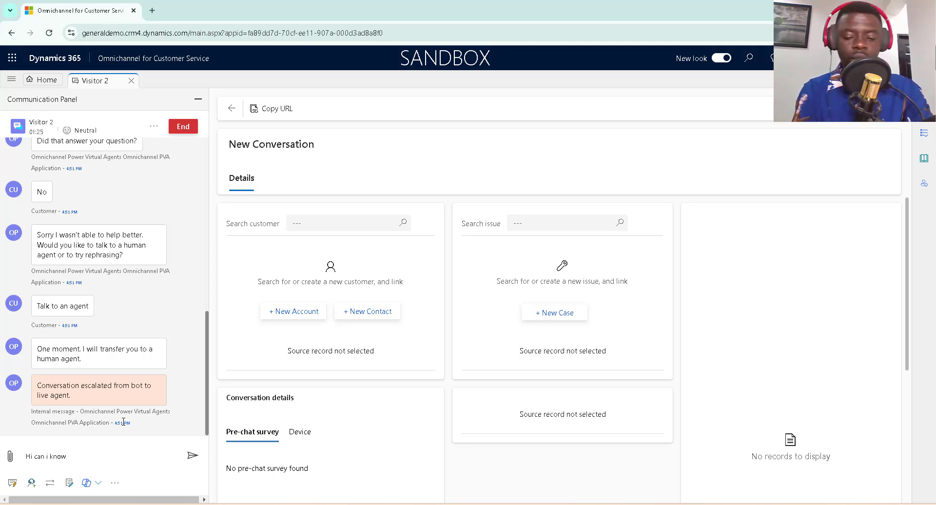
pyautogui.write(' your nam')
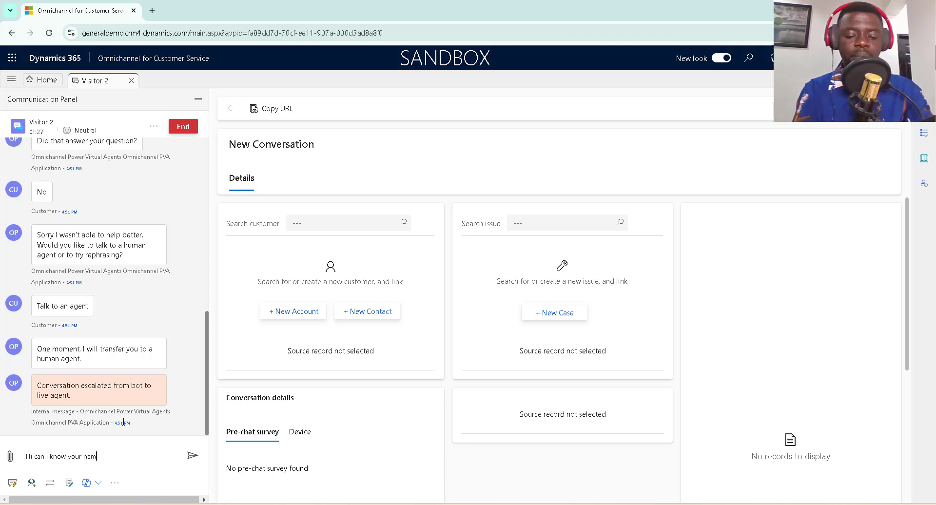
pyautogui.write('e please')
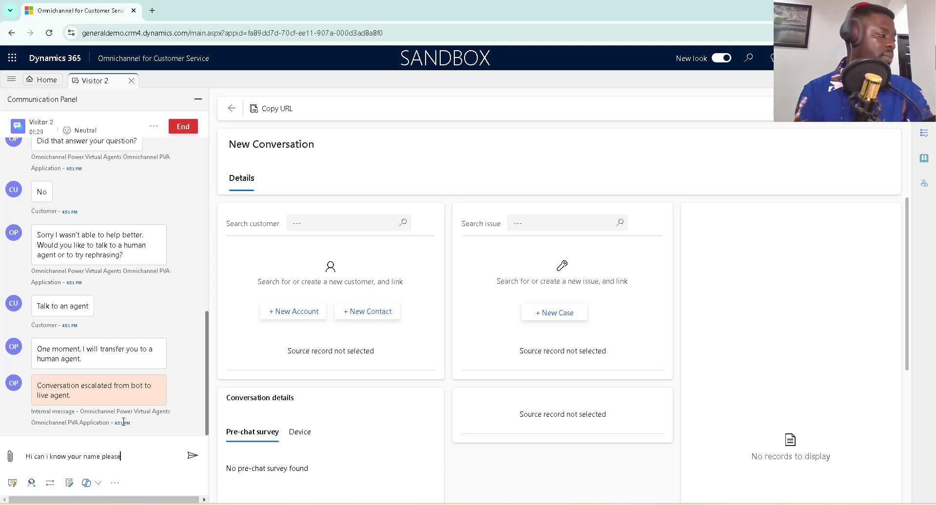
pyautogui.click(192, 456)
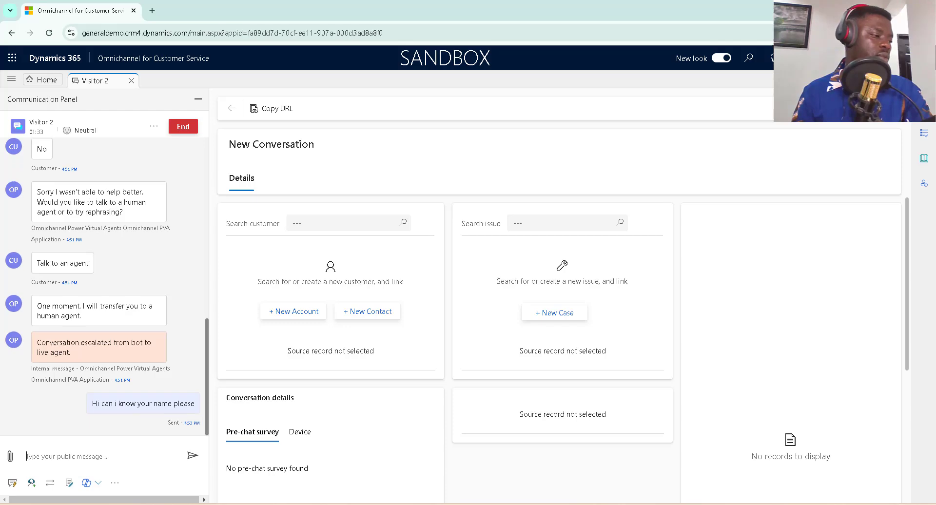
pyautogui.hotkey('alt', 'Tab')
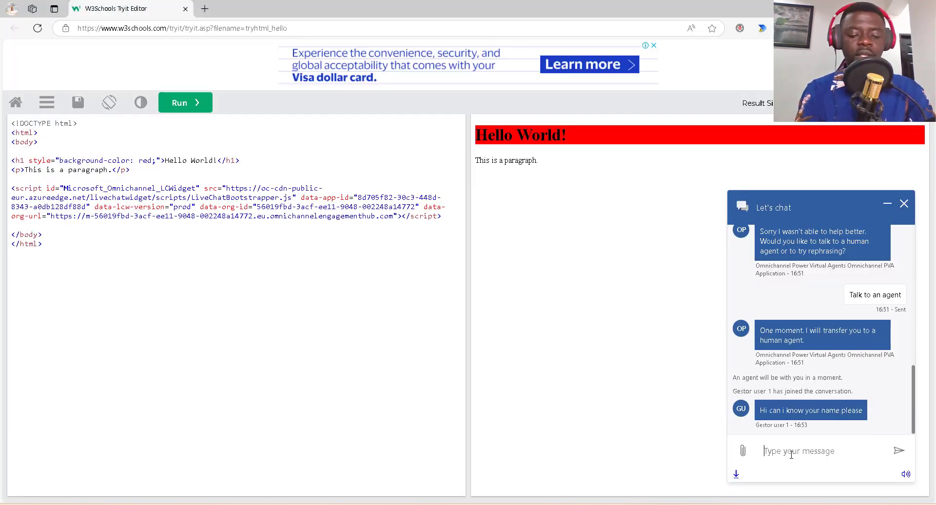
# Send the visitor's replies 'yes sure' and a message giving their name, then return to the agent workspace.
pyautogui.write('yes sure')
pyautogui.press('Return')
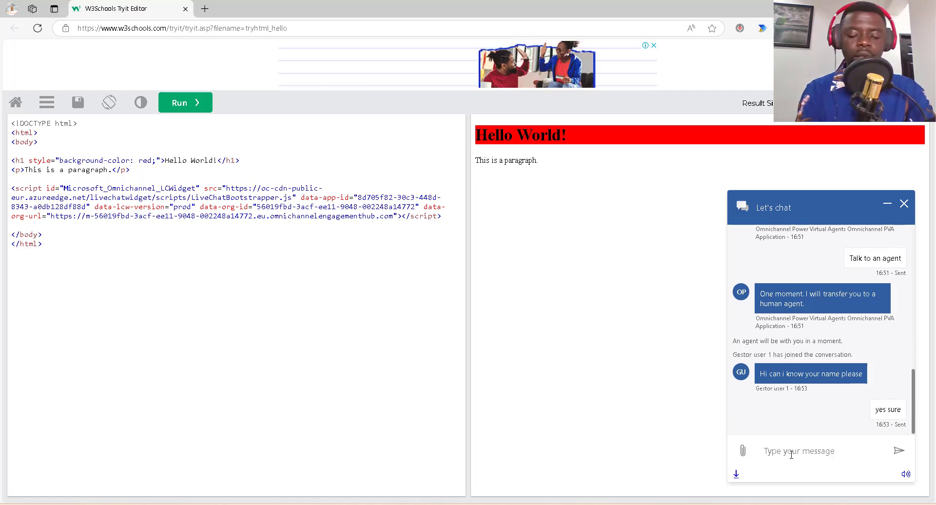
pyautogui.write('my name')
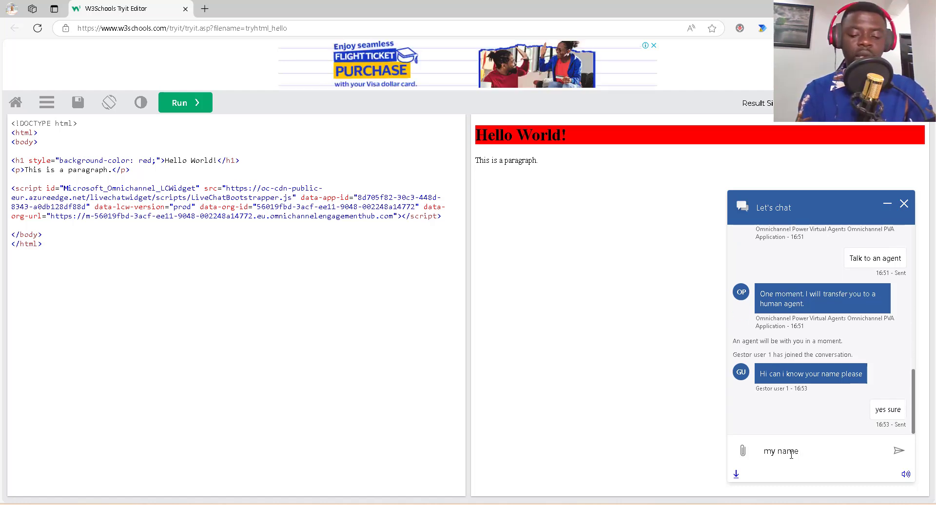
pyautogui.write(' is ')
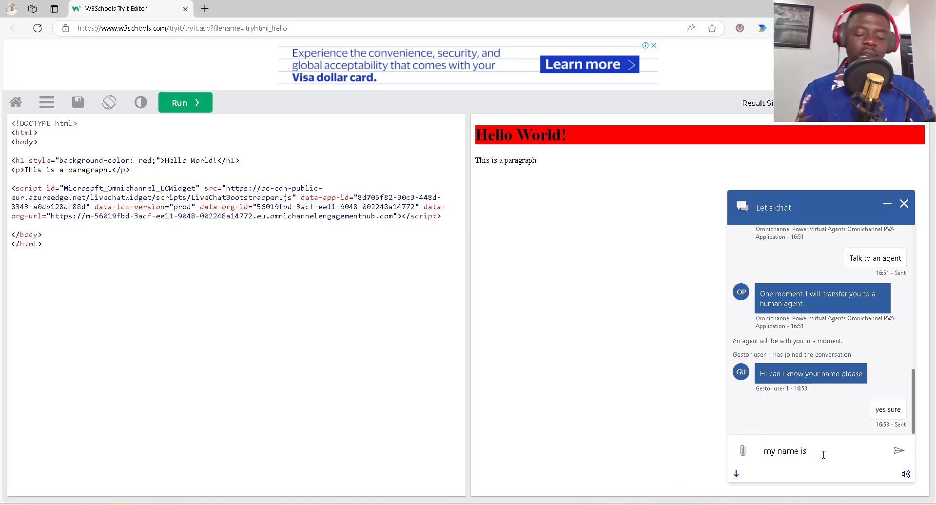
pyautogui.write('Victor')
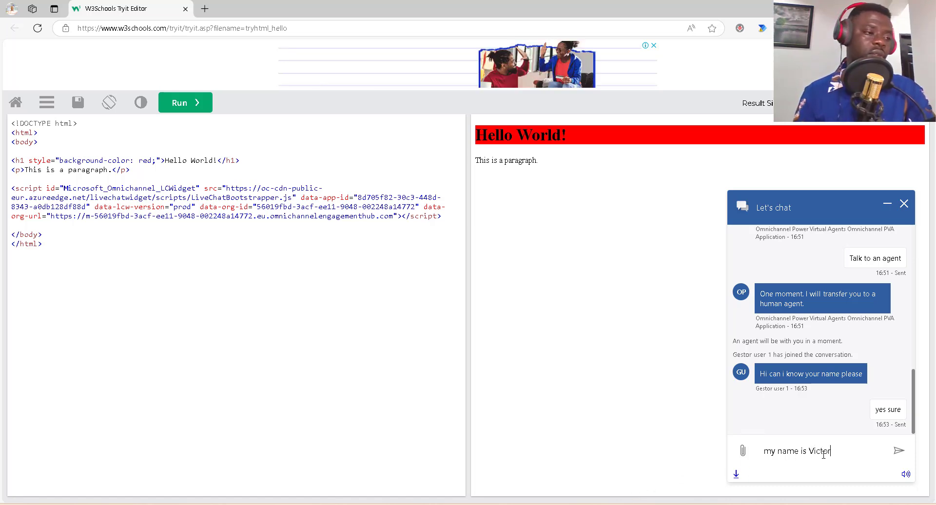
pyautogui.click(897, 450)
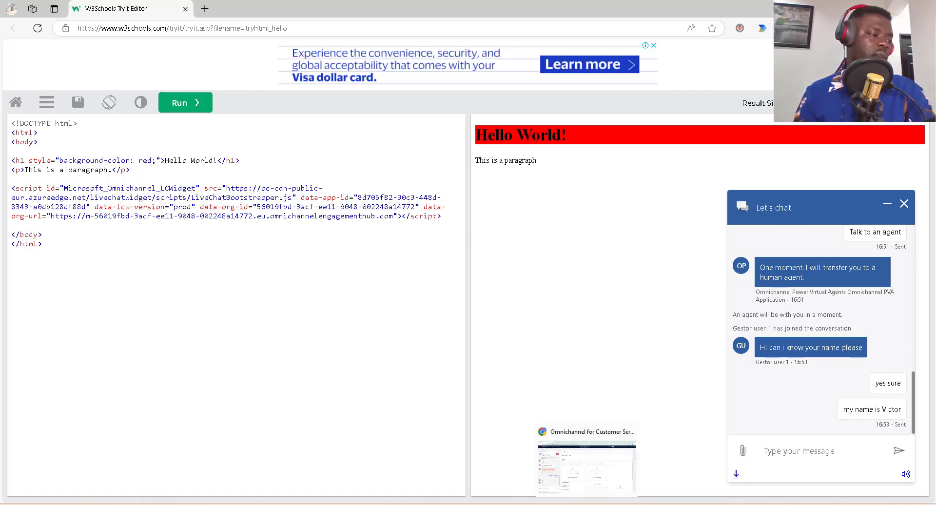
pyautogui.click(585, 465)
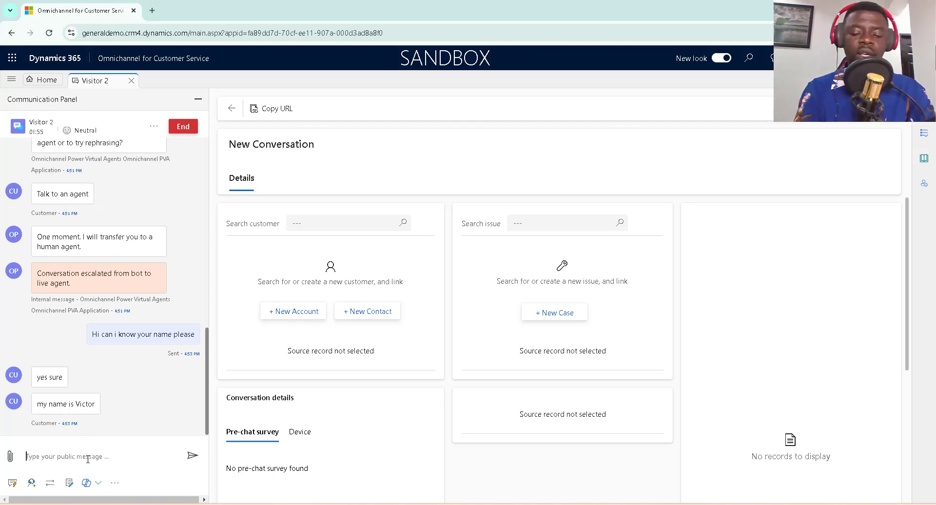
# Send the visitor the agent message 'How can i help you with our store hours'.
pyautogui.write('H')
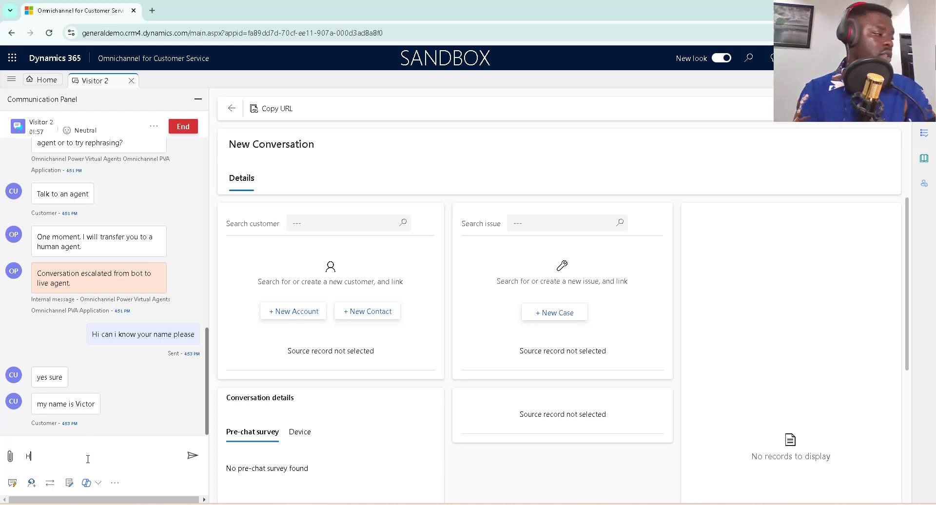
pyautogui.write('ow can i help')
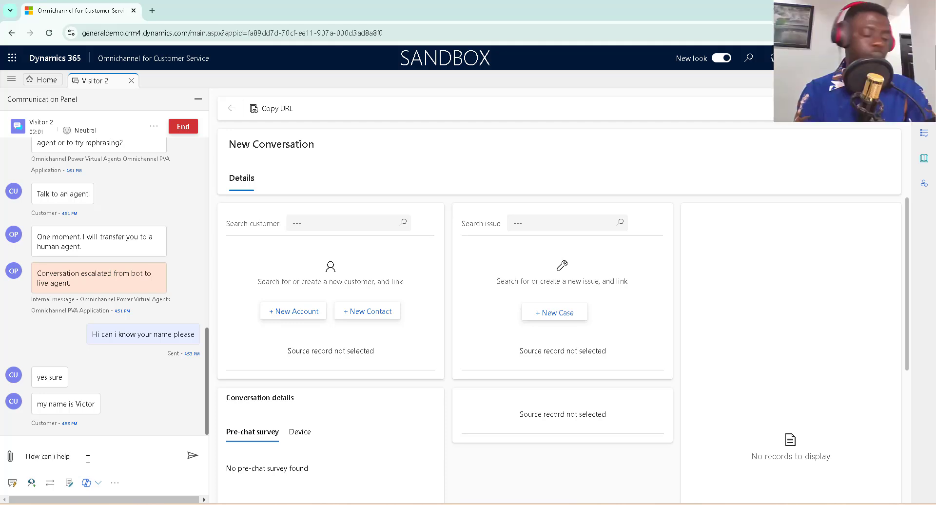
pyautogui.write(' you with ')
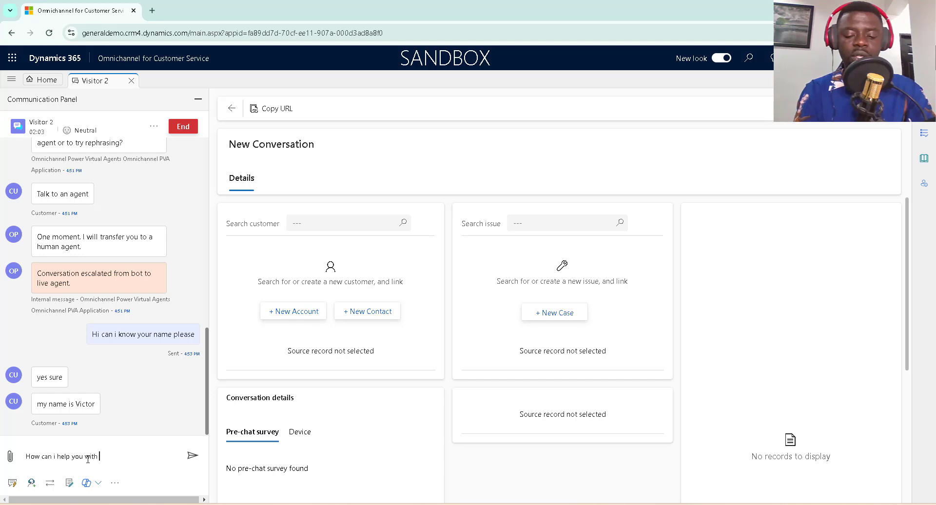
pyautogui.write('our hour')
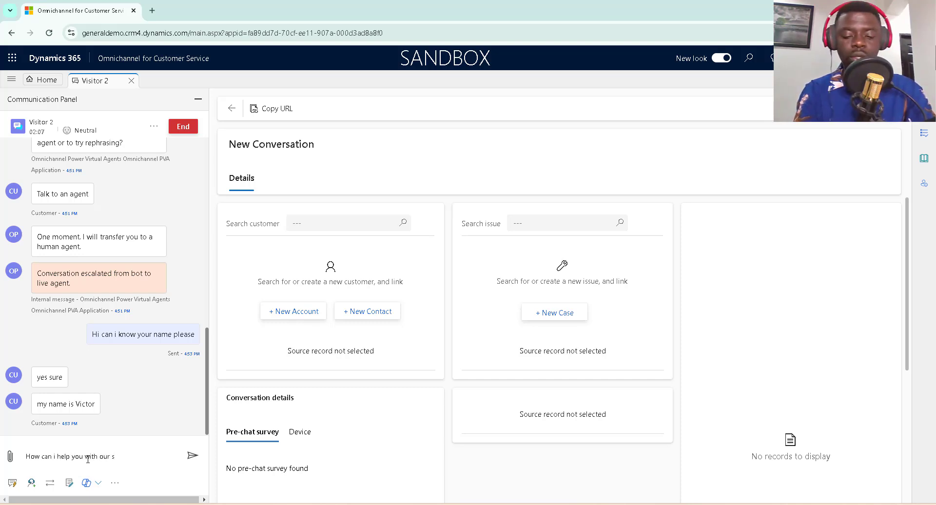
pyautogui.write('store h')
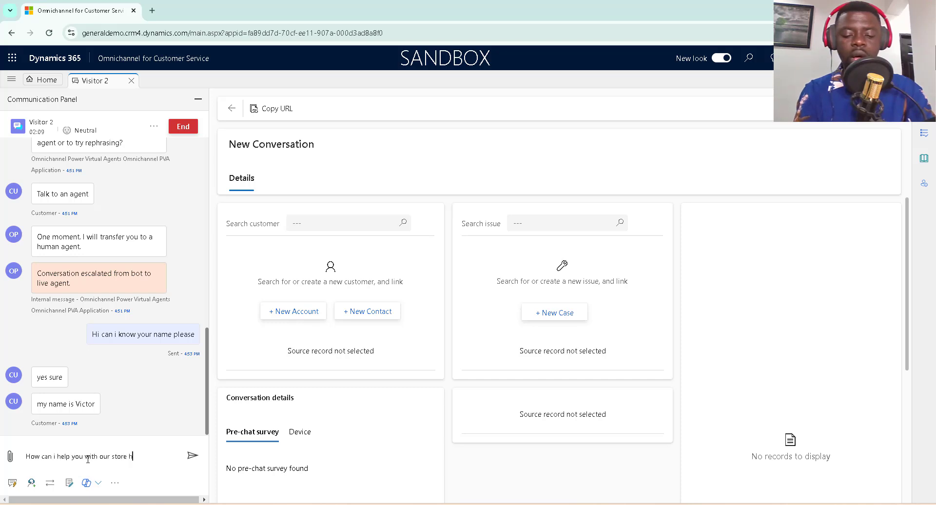
pyautogui.write('oures')
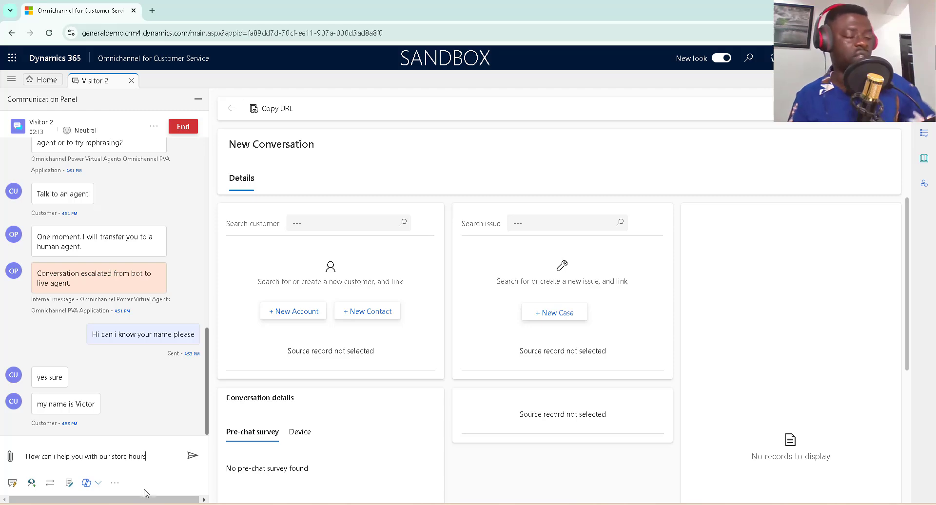
pyautogui.click(192, 455)
pyautogui.click(661, 504)
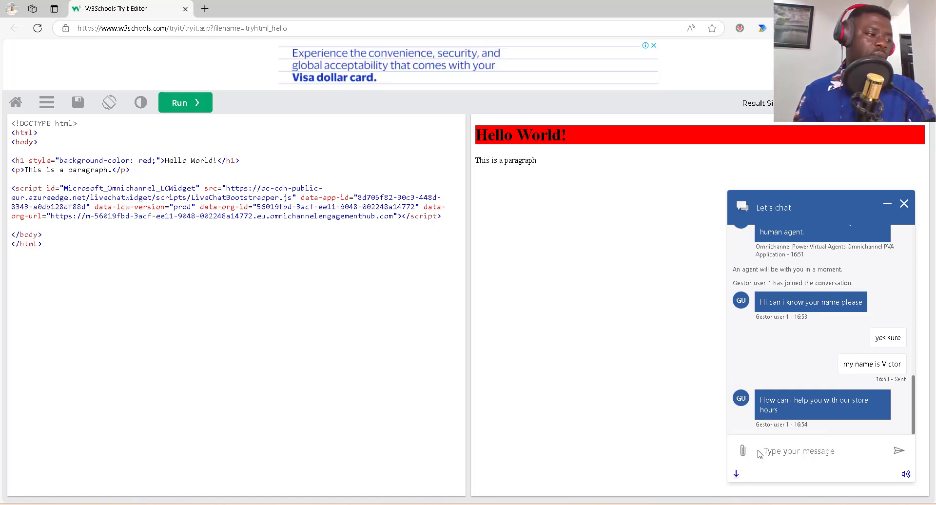
# Return to the Omnichannel agent workspace showing Visitor 2's transcript.
pyautogui.moveTo(566, 504)
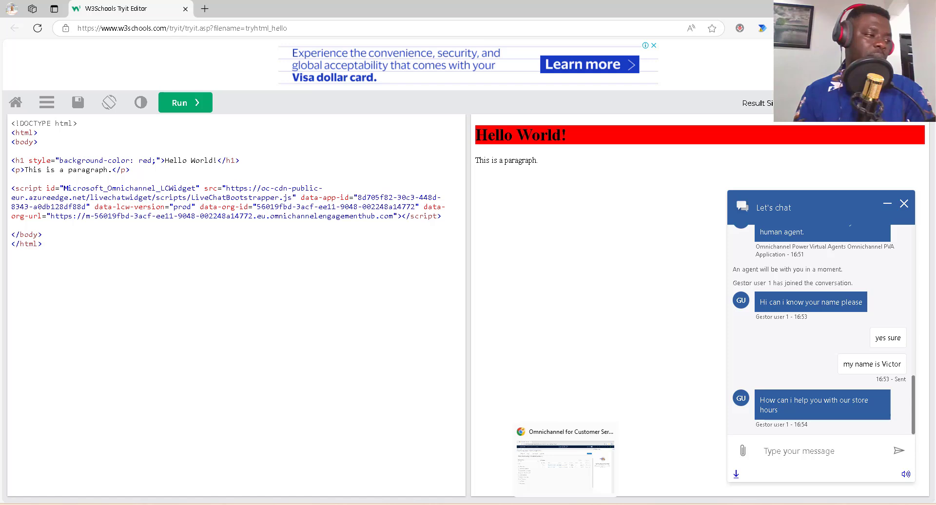
pyautogui.click(566, 465)
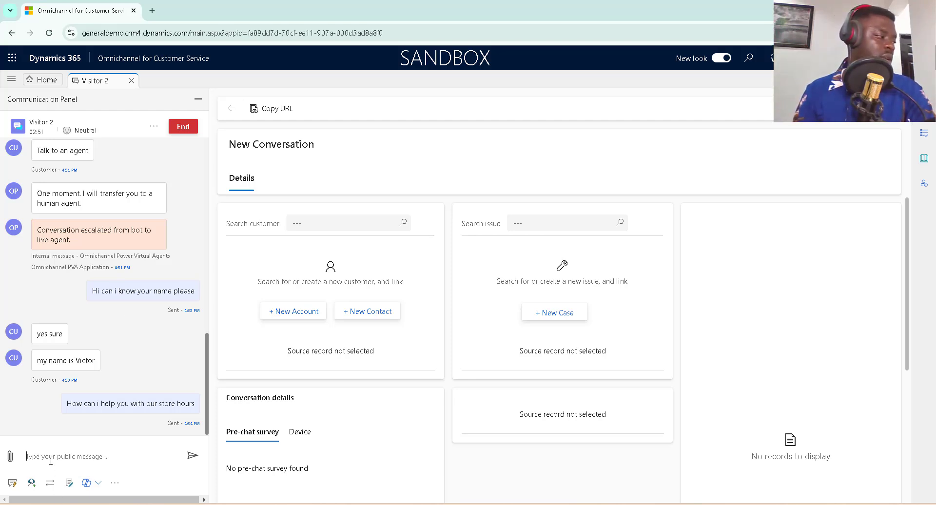
# As the visitor, send 'yes. I have an issue with a very bad item i got from one of your stores'.
pyautogui.click(561, 504)
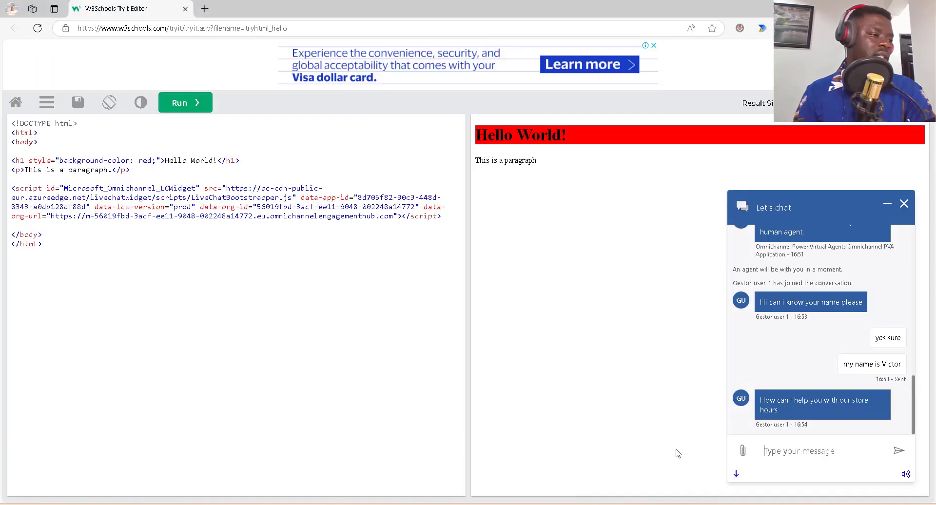
pyautogui.click(786, 452)
pyautogui.write('yes')
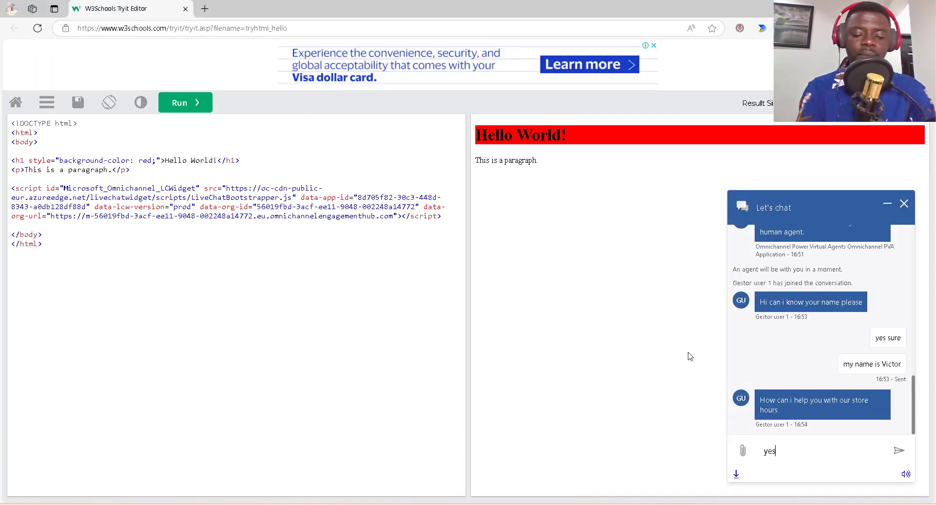
pyautogui.write('. O')
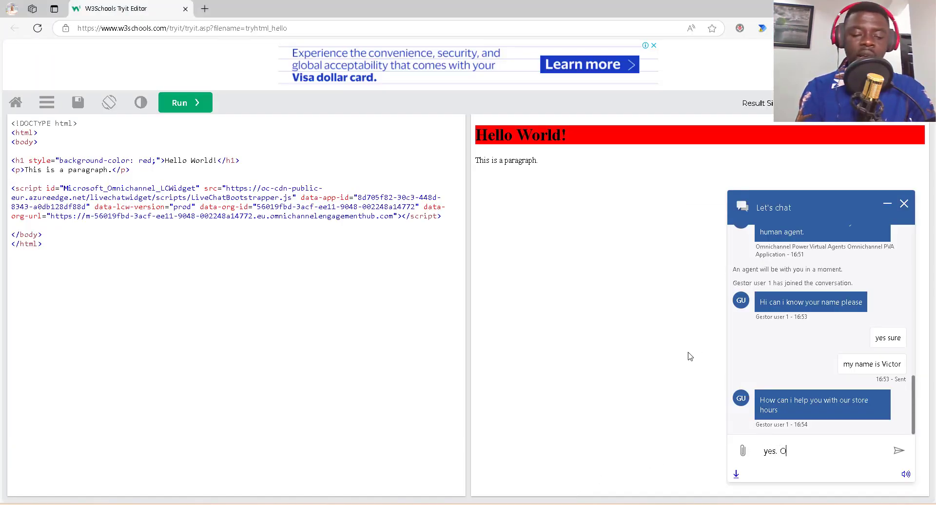
pyautogui.press('BackSpace')
pyautogui.write('I have ')
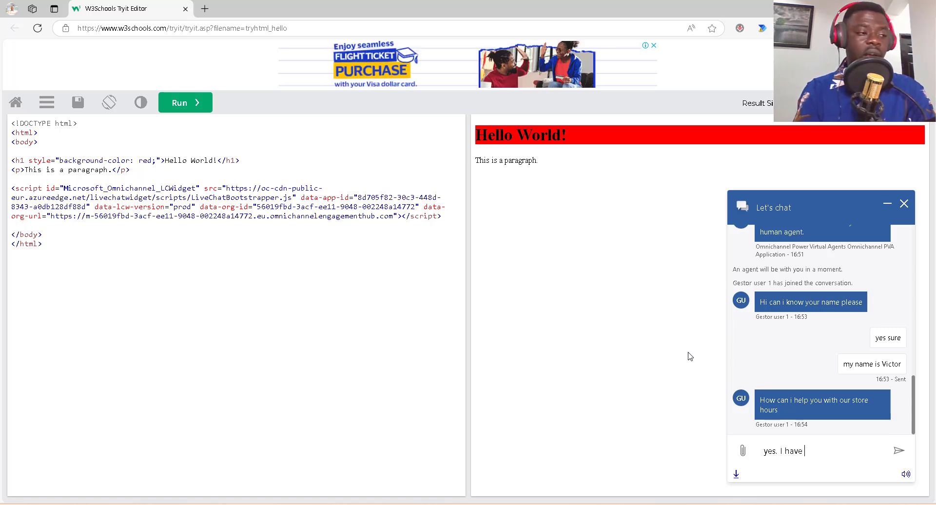
pyautogui.write('an')
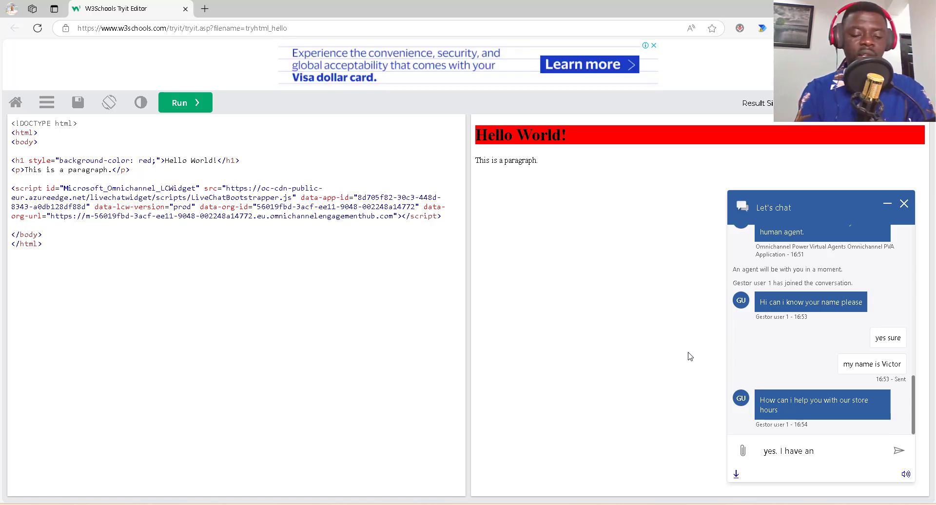
pyautogui.write(' issue with a ba')
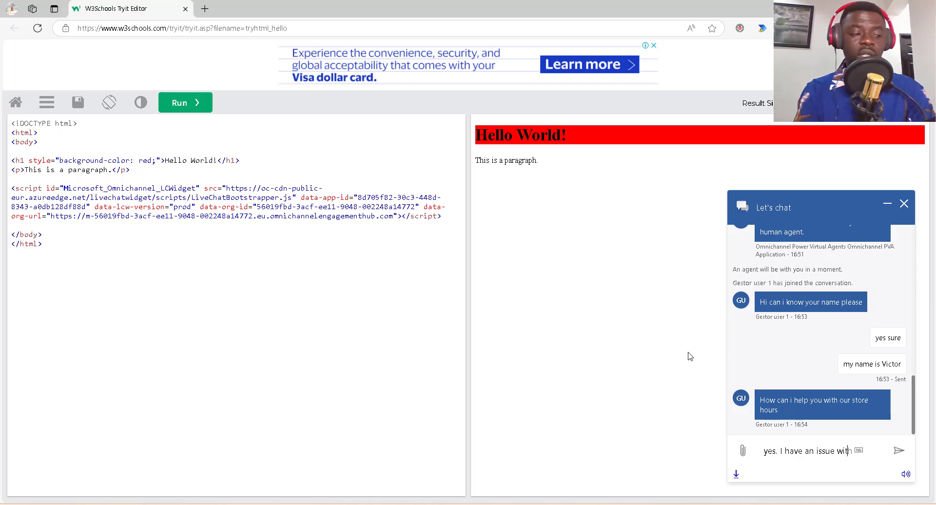
pyautogui.press('BackSpace')
pyautogui.press('BackSpace')
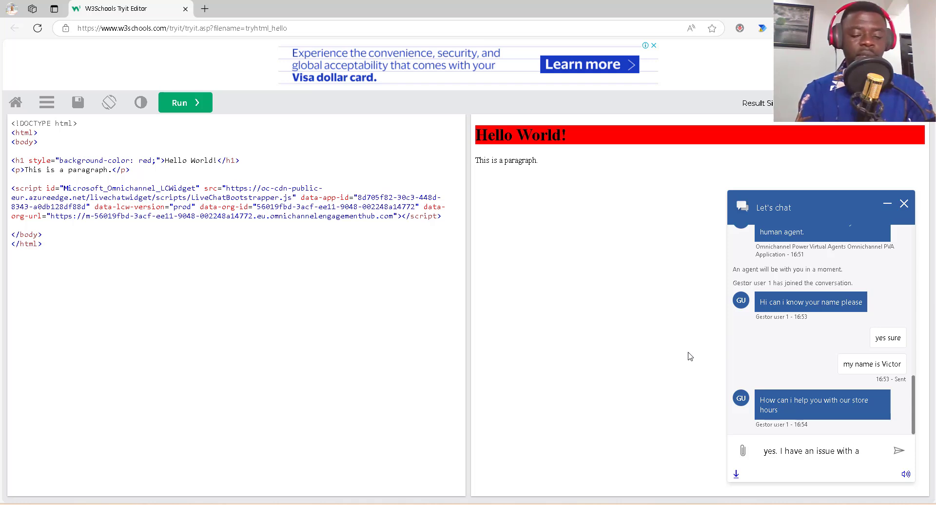
pyautogui.write('ve')
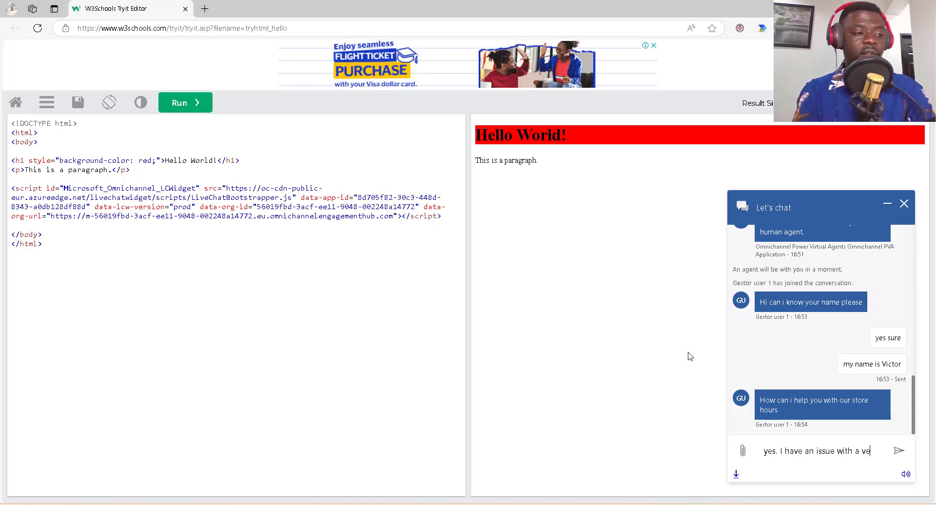
pyautogui.write('ry bad')
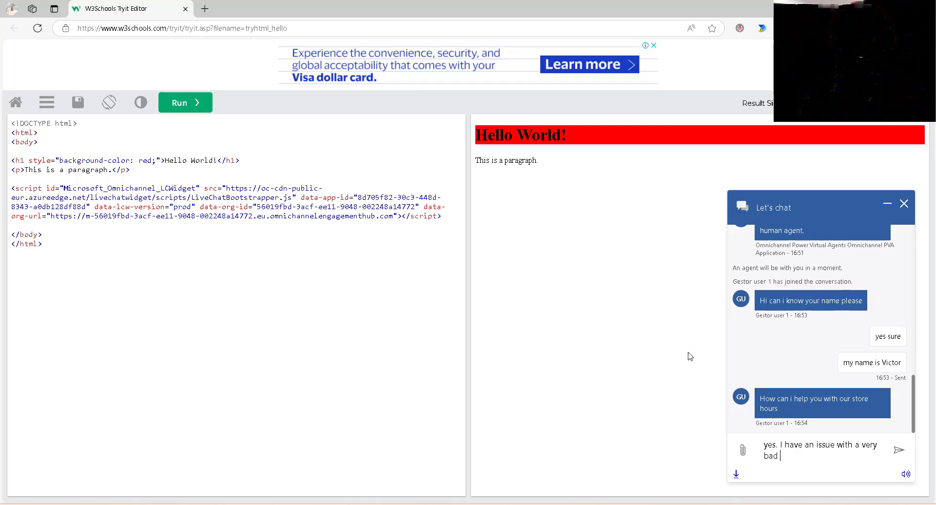
pyautogui.write(' item ')
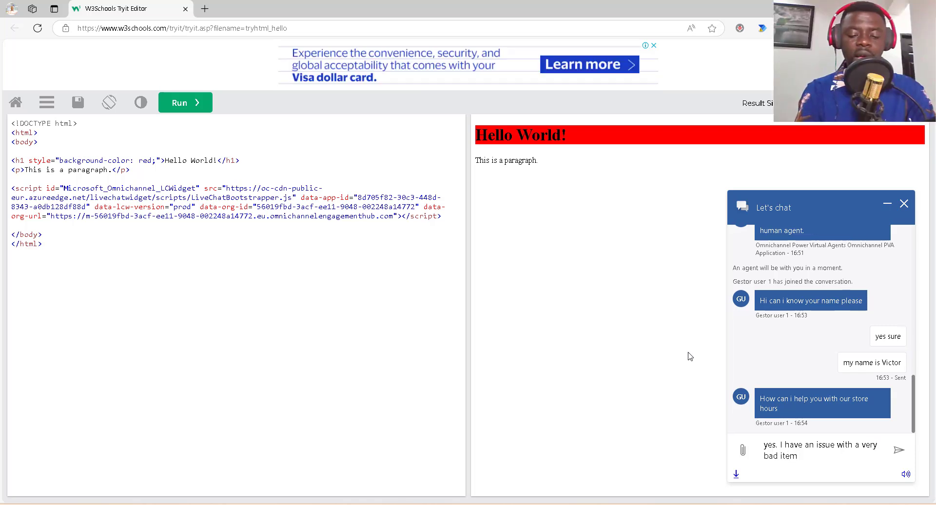
pyautogui.write('i got from one of your')
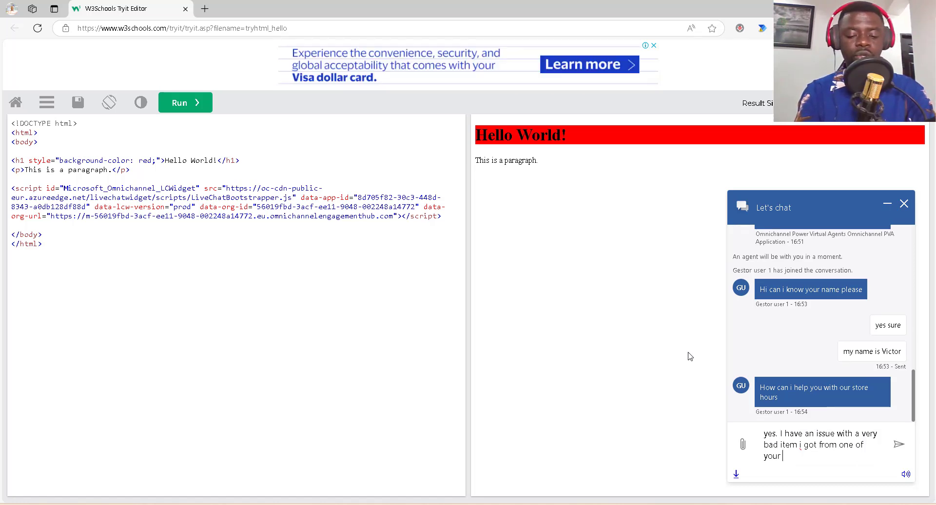
pyautogui.write(' stores')
pyautogui.press('Return')
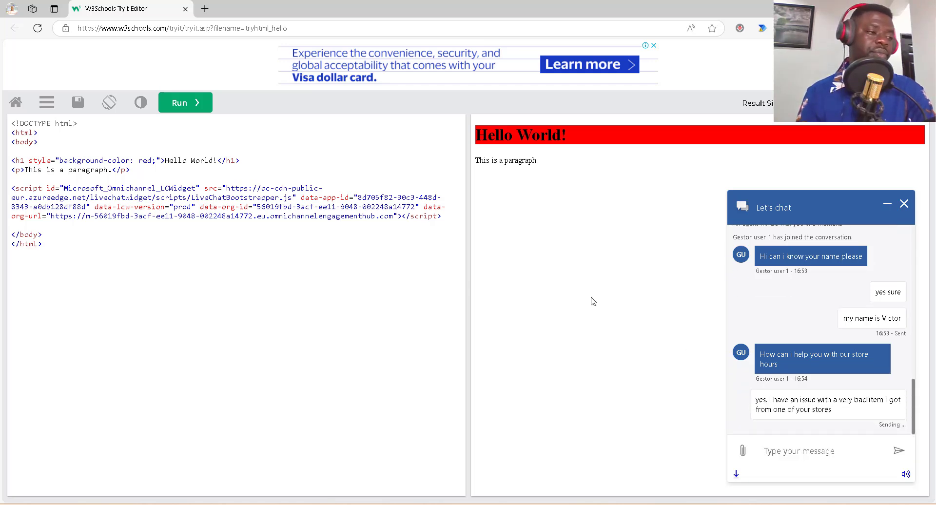
# Check the agent conversation's Slightly negative sentiment rating, then go back to the visitor chat.
pyautogui.hotkey('alt', 'Tab')
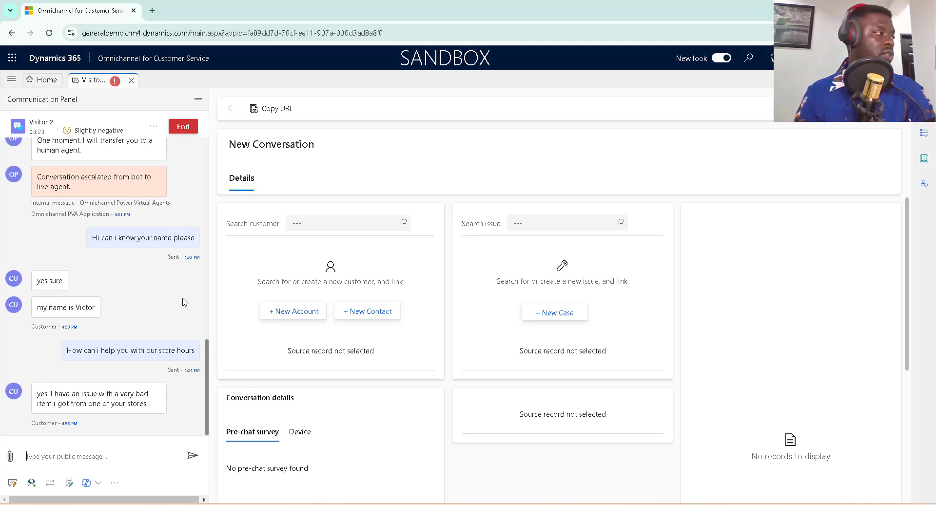
pyautogui.moveTo(120, 132); pyautogui.dragTo(75, 133)
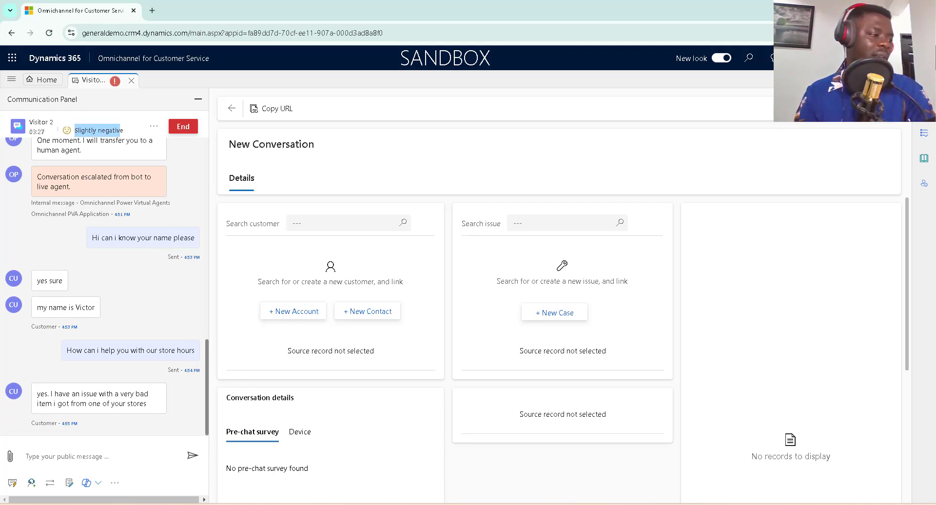
pyautogui.click(618, 504)
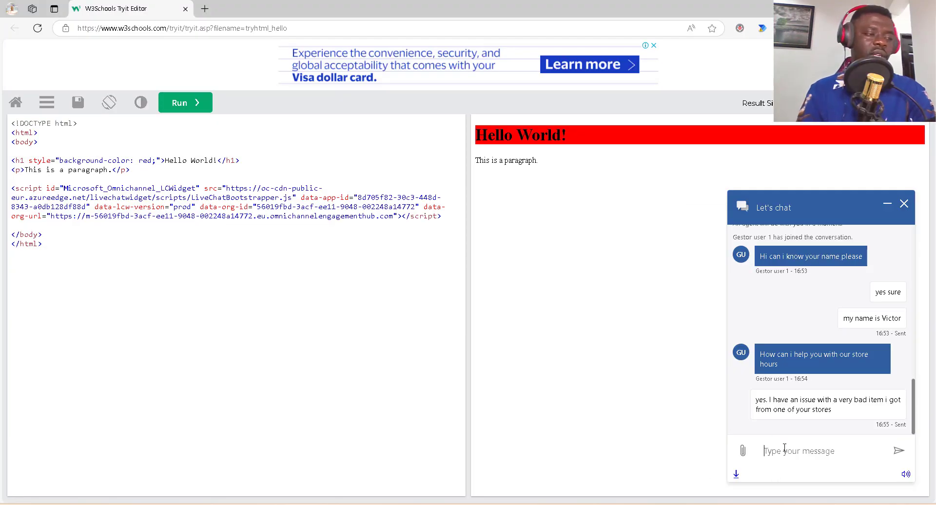
# Send the visitor complaint 'this is very very bad. I am not happy with the item'.
pyautogui.write('the ')
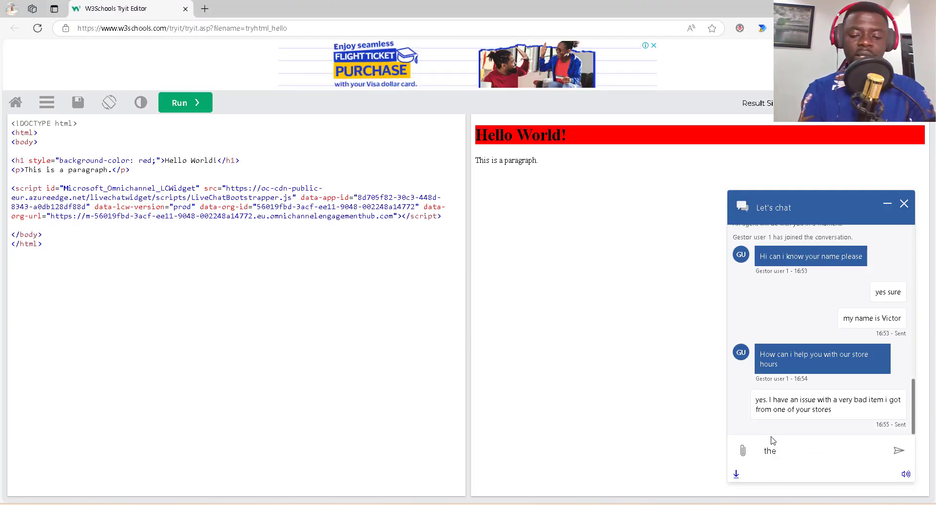
pyautogui.write('s is very')
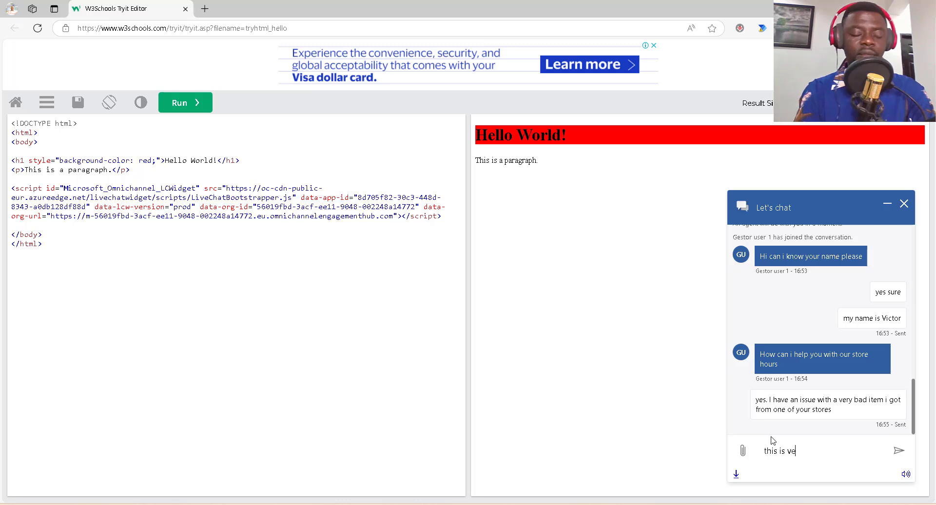
pyautogui.write(' ver')
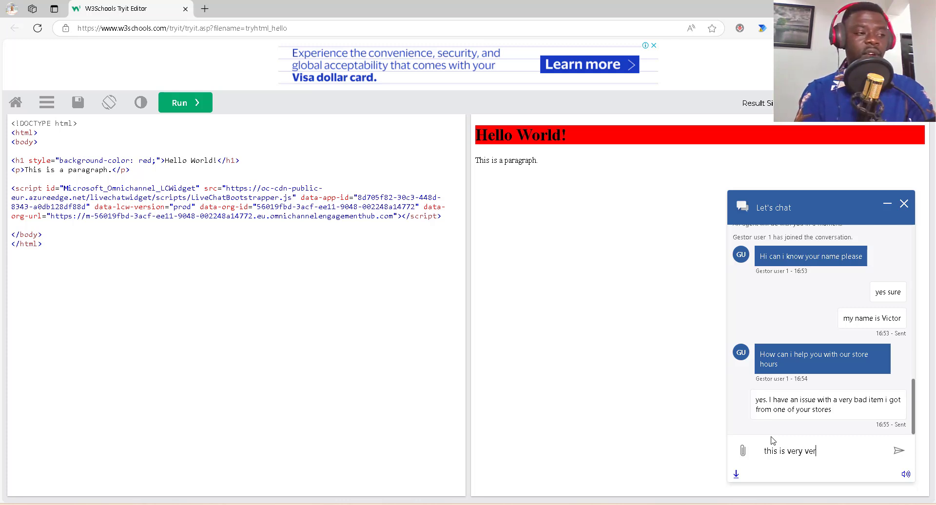
pyautogui.write('y bad.')
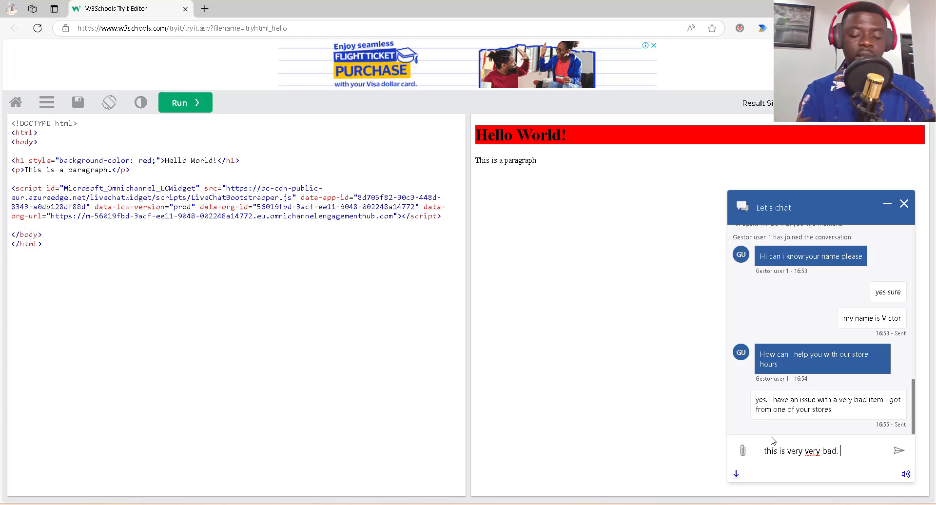
pyautogui.write(' I am not ')
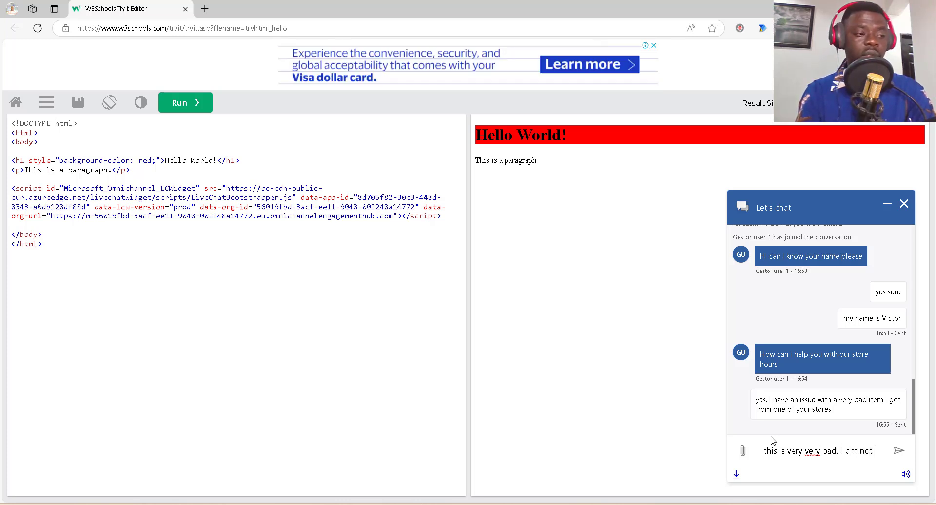
pyautogui.write('happy ')
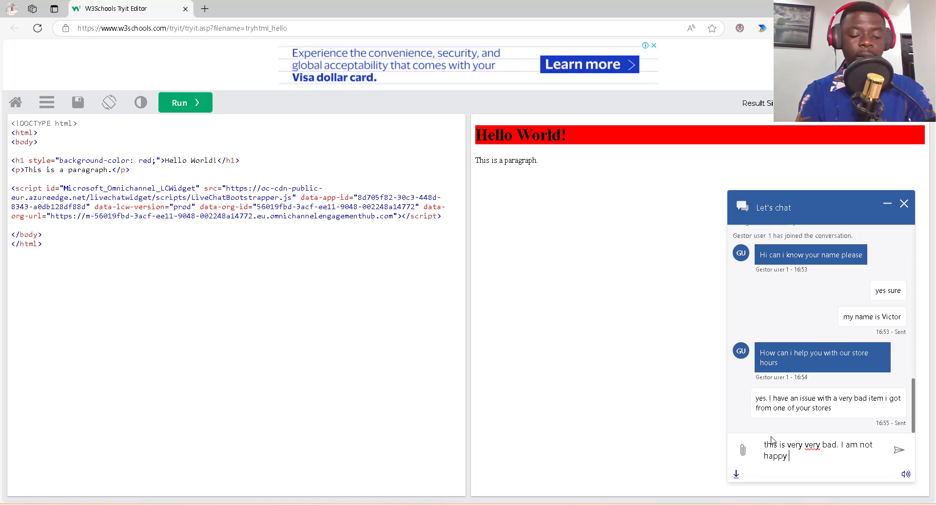
pyautogui.write('with the ')
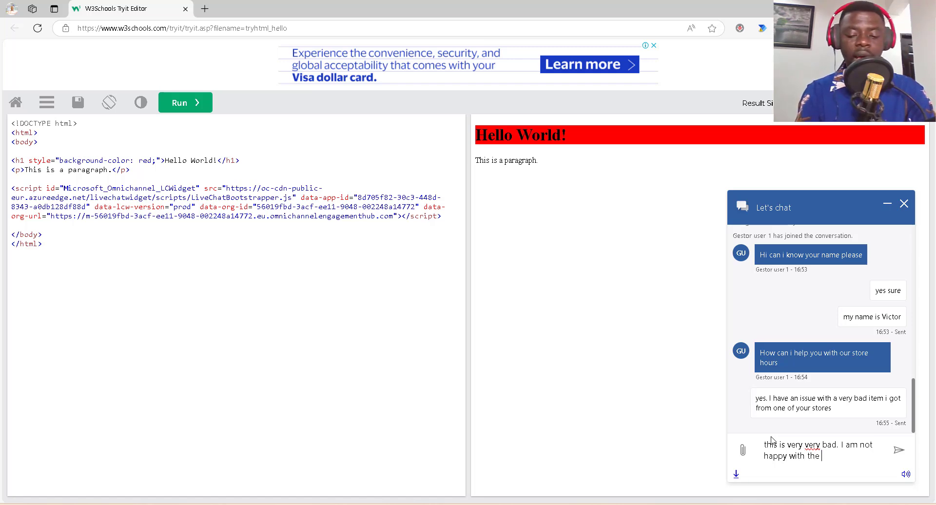
pyautogui.write('item')
pyautogui.press('Return')
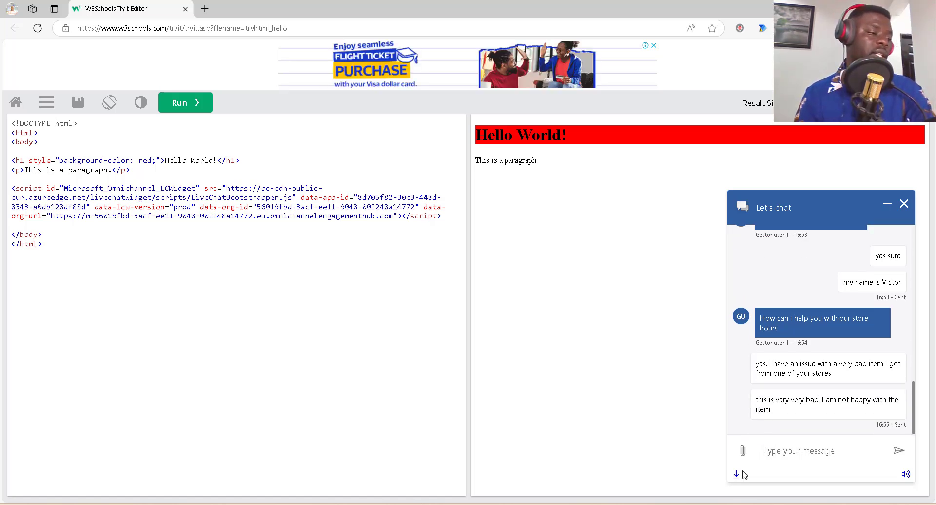
pyautogui.hotkey('alt', 'Tab')
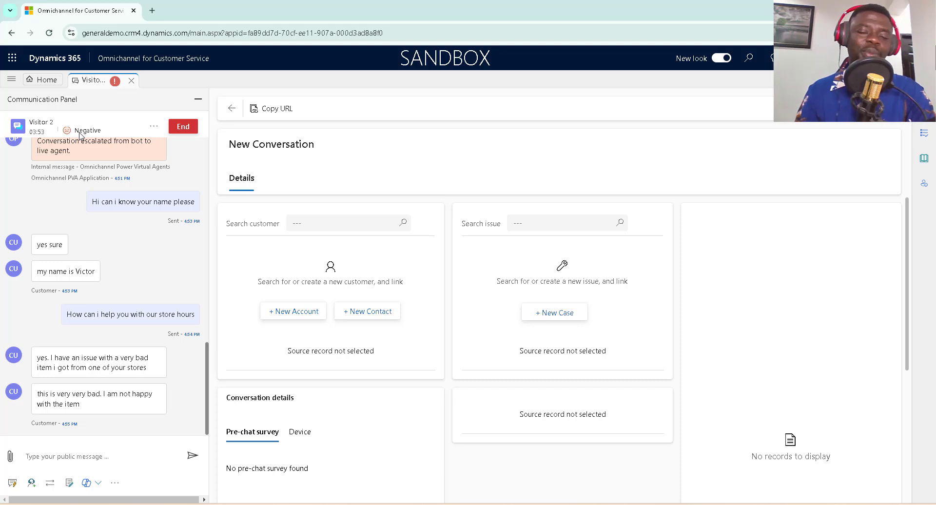
# Reply to the customer with the apology 'Oh so sorry about that'.
pyautogui.click(101, 454)
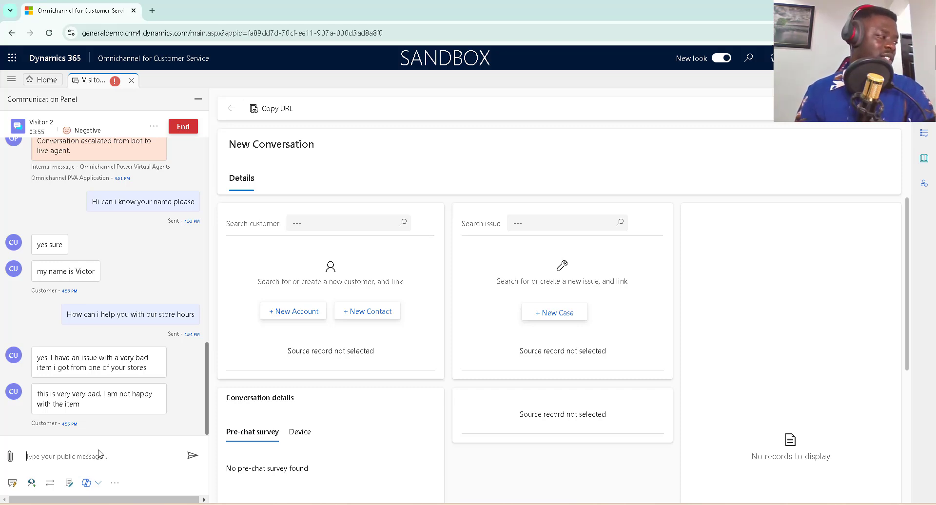
pyautogui.write('Oh')
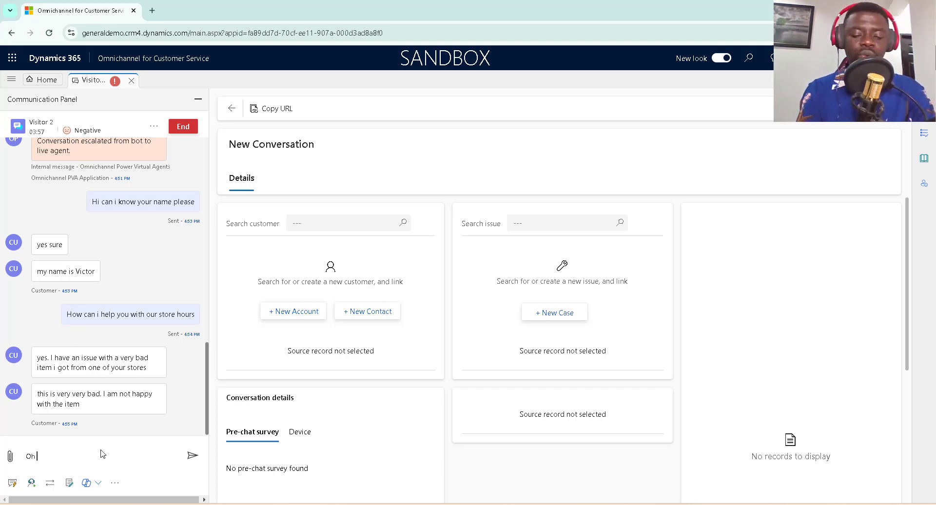
pyautogui.write(' so sorr')
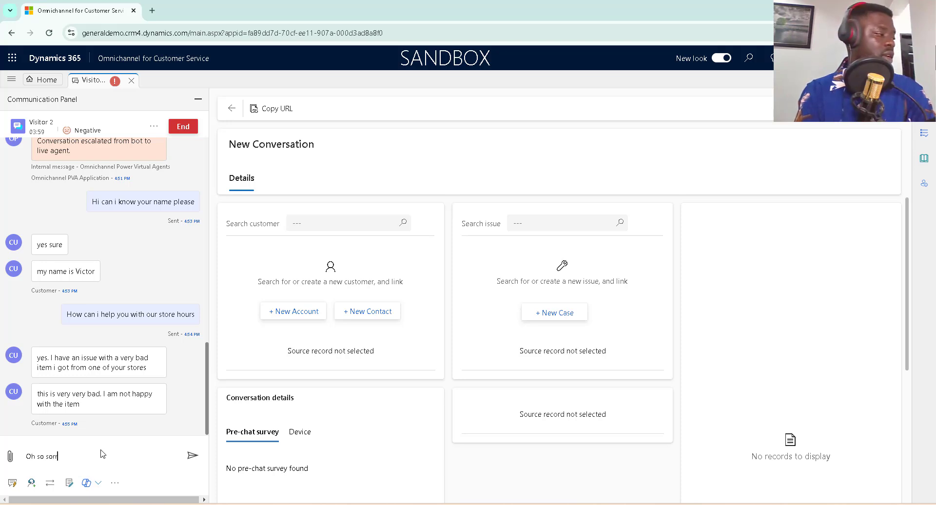
pyautogui.write('y about')
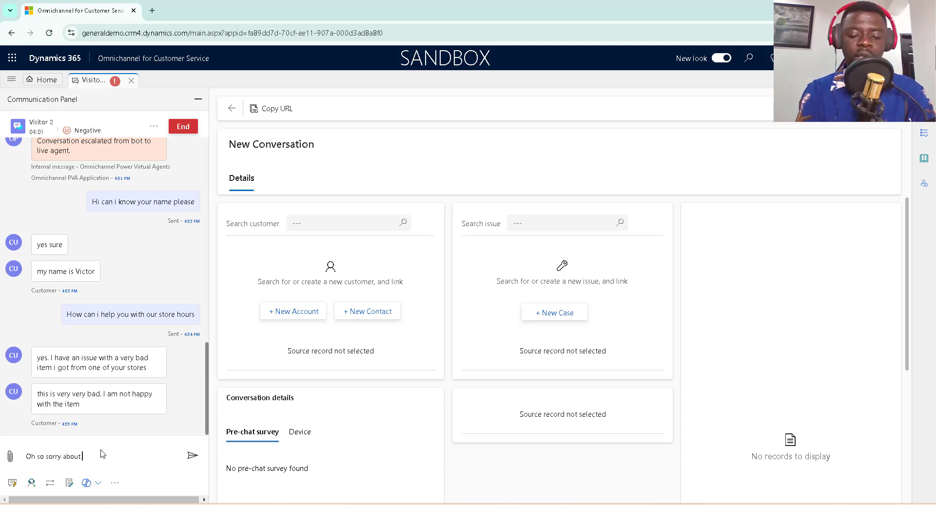
pyautogui.write(' that')
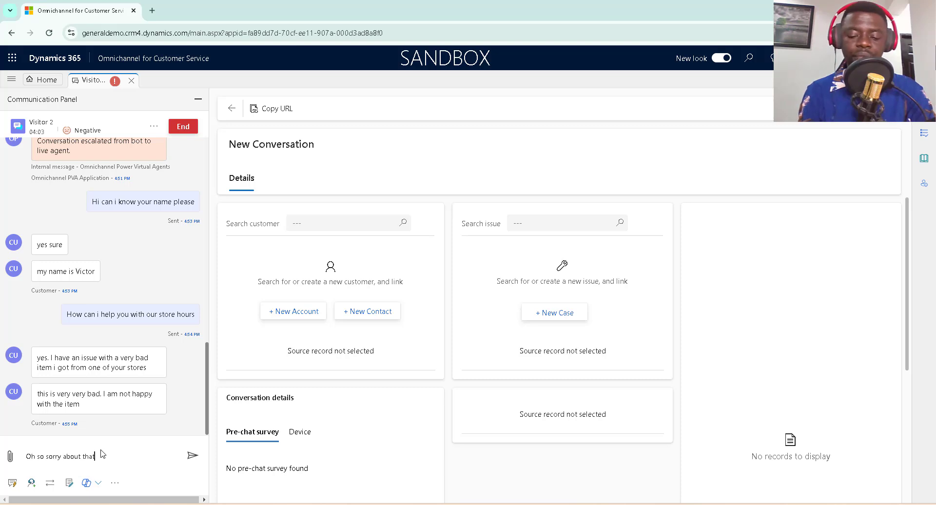
pyautogui.press('Return')
# Ask the customer: 'please can you let me know the store you got the item from'.
pyautogui.write('please ')
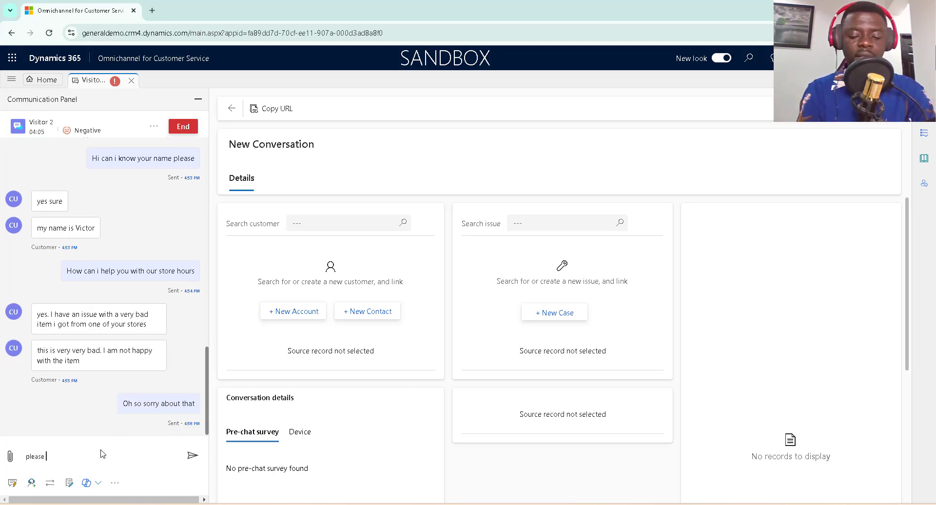
pyautogui.write('can you ke')
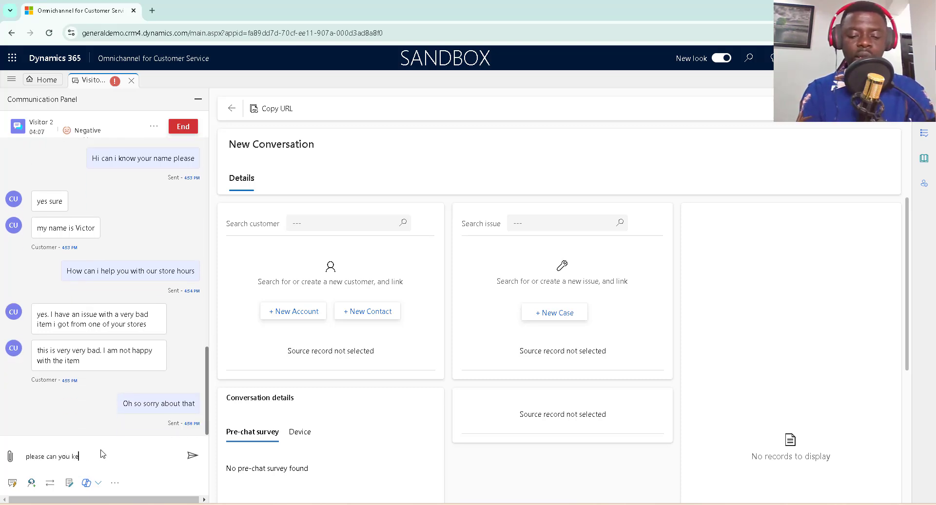
pyautogui.write('t me ')
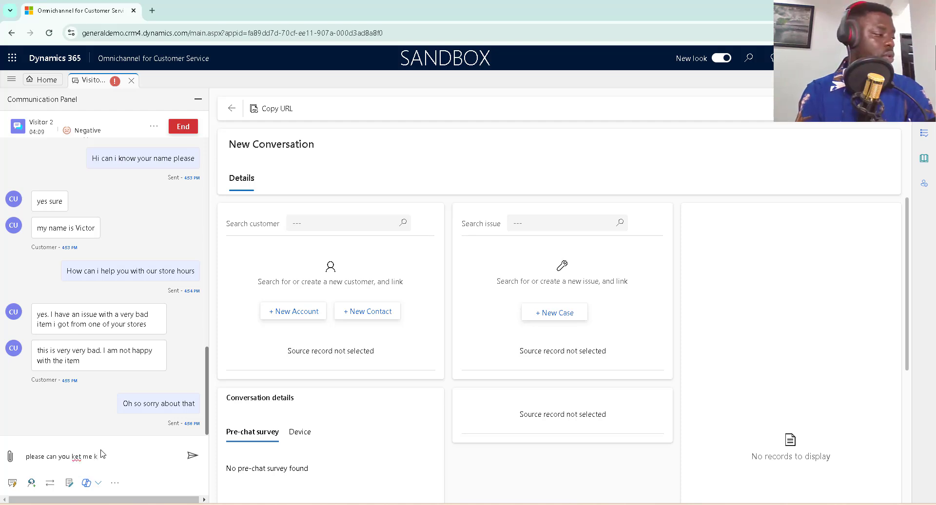
pyautogui.write('kn')
pyautogui.press('BackSpace')
pyautogui.press('BackSpace')
pyautogui.press('BackSpace')
pyautogui.press('BackSpace')
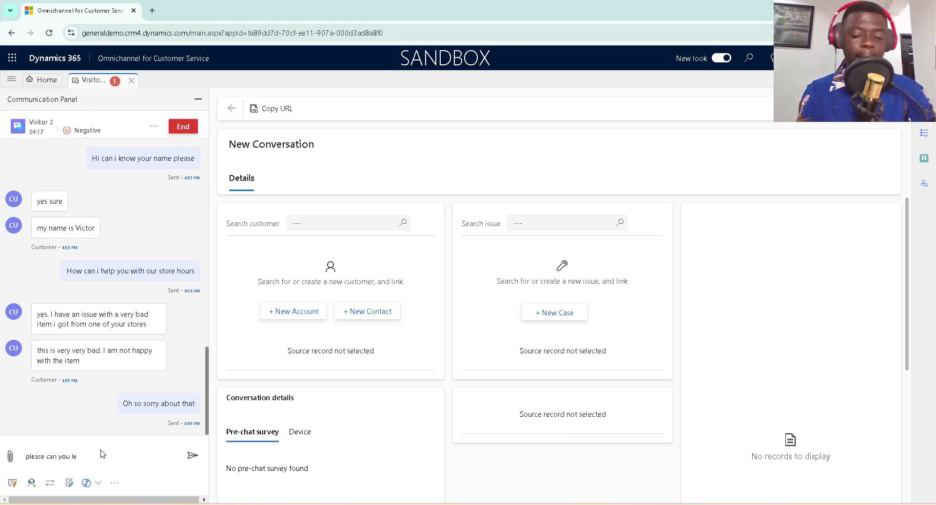
pyautogui.write('me know')
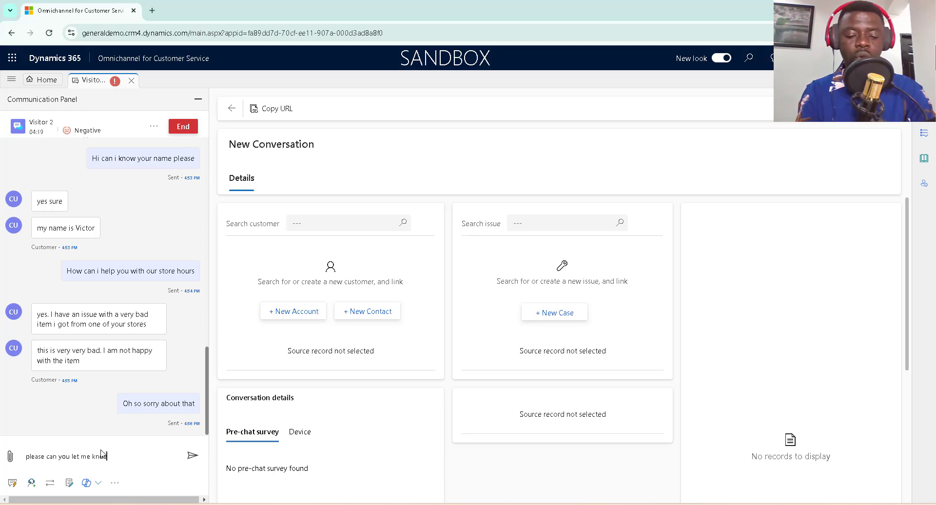
pyautogui.write(' th')
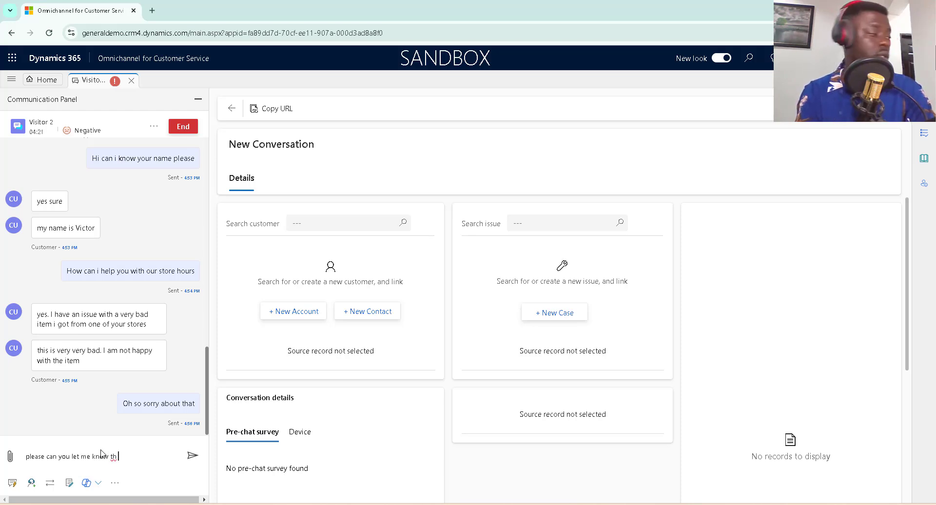
pyautogui.write('e st')
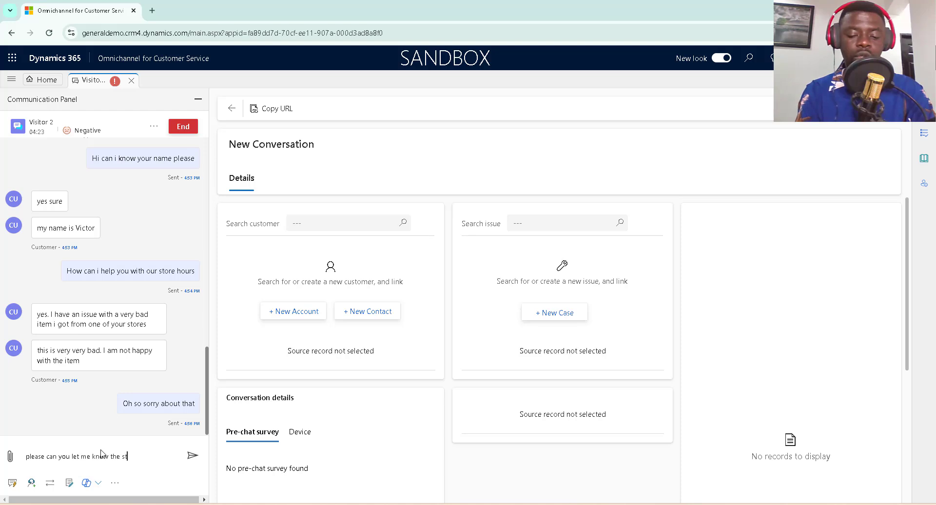
pyautogui.write('ore yo')
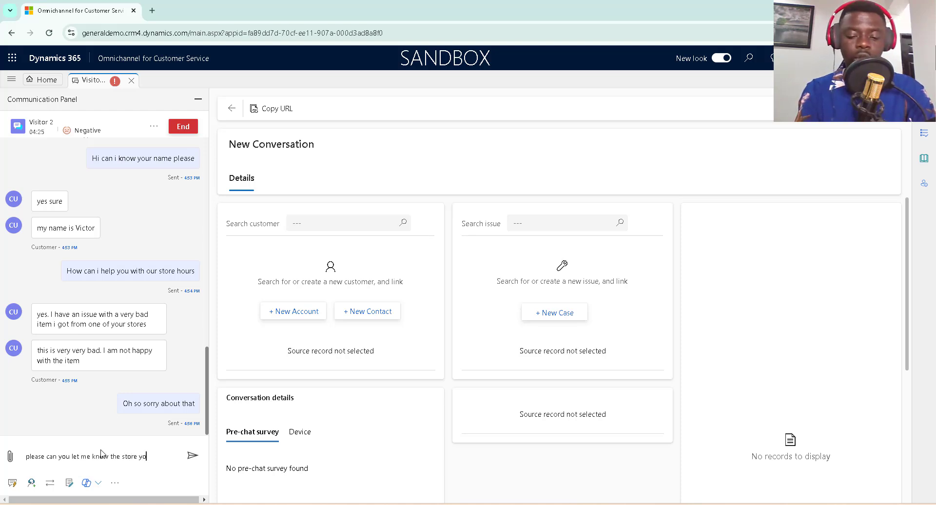
pyautogui.write('u got the ')
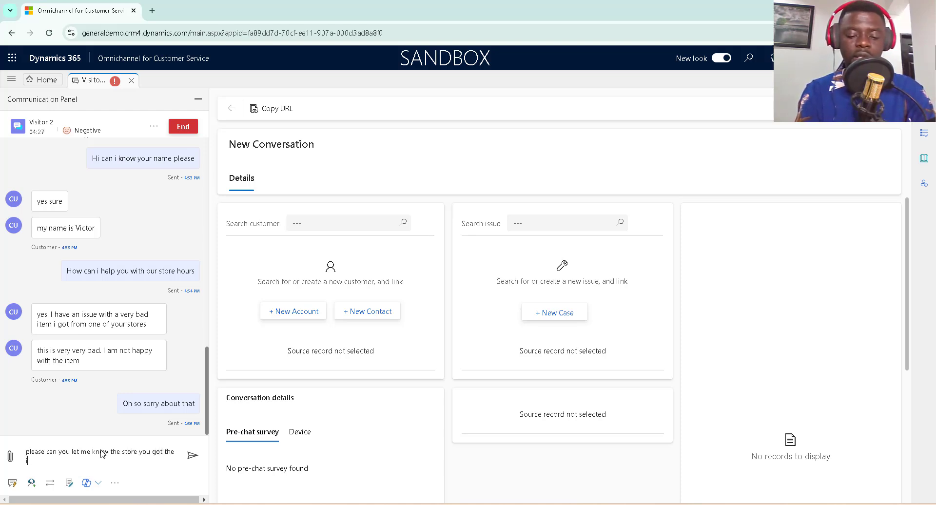
pyautogui.write('item from')
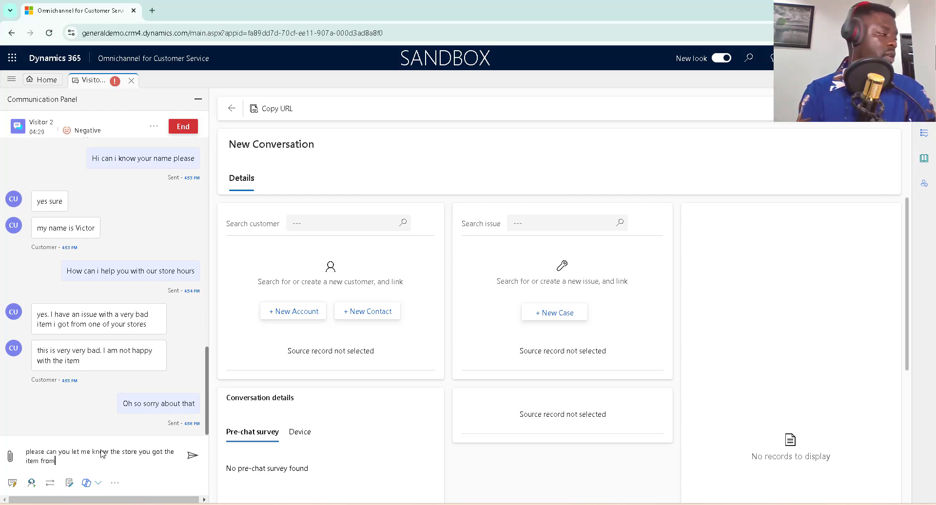
pyautogui.press('Return')
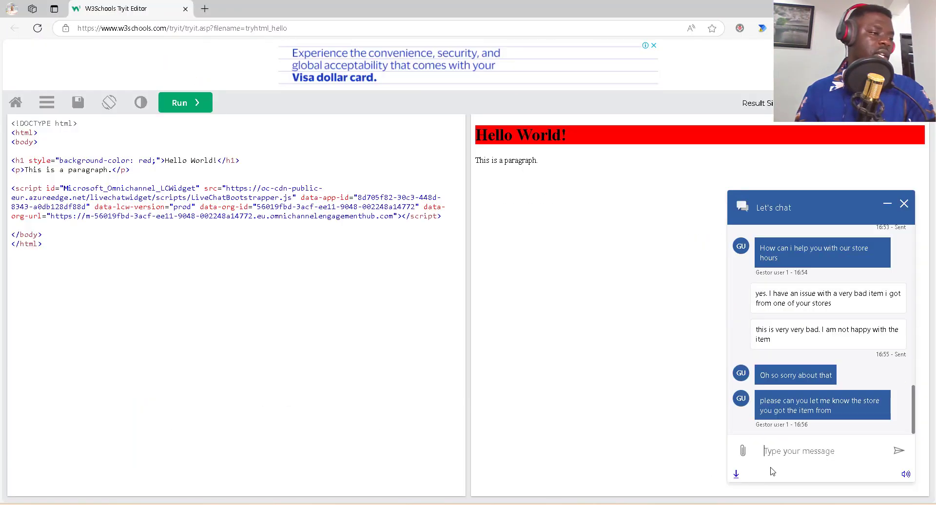
# Send the visitor replies 'yes please it from your seattle store' and 'I really like you way of work'.
pyautogui.write('yes plese')
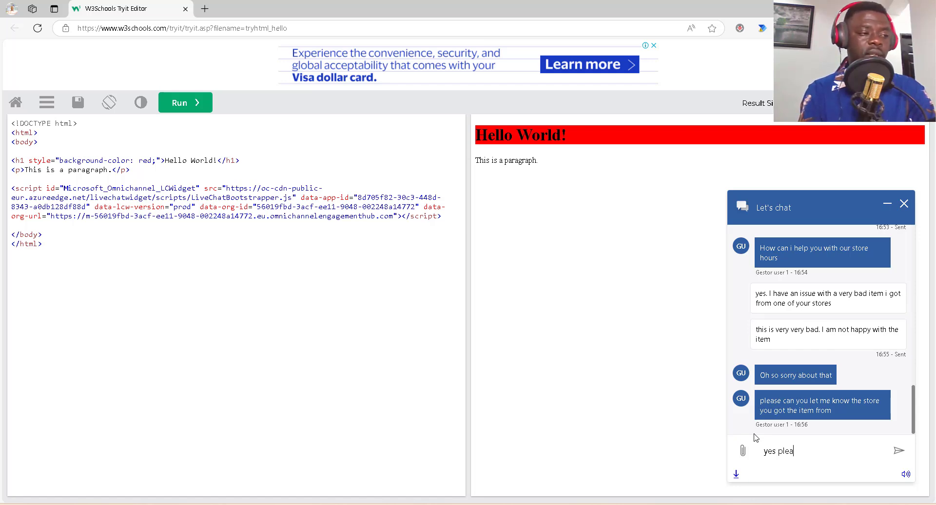
pyautogui.write('se it f')
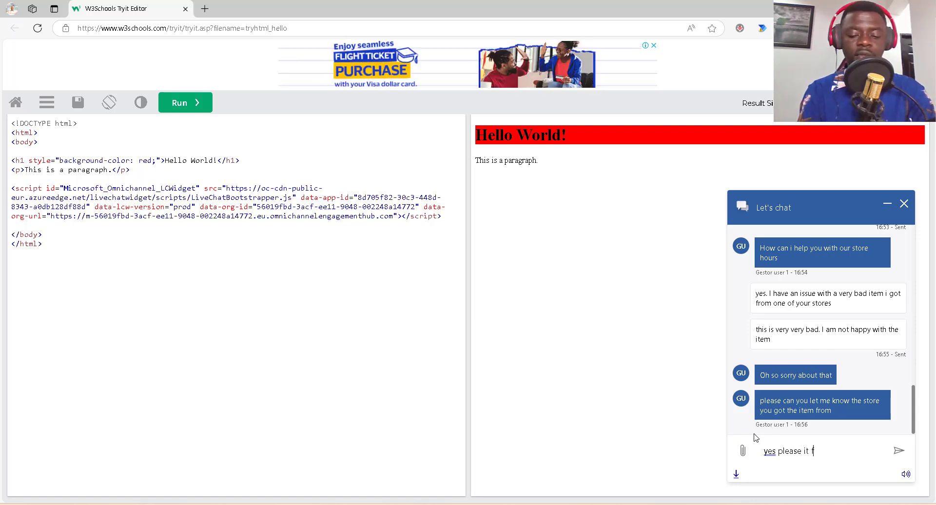
pyautogui.write('rom your ')
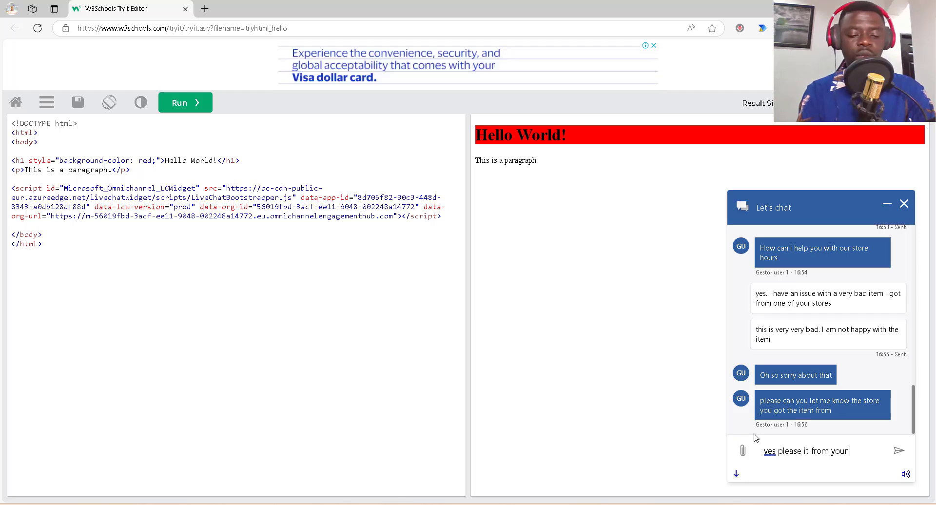
pyautogui.write('seattle store')
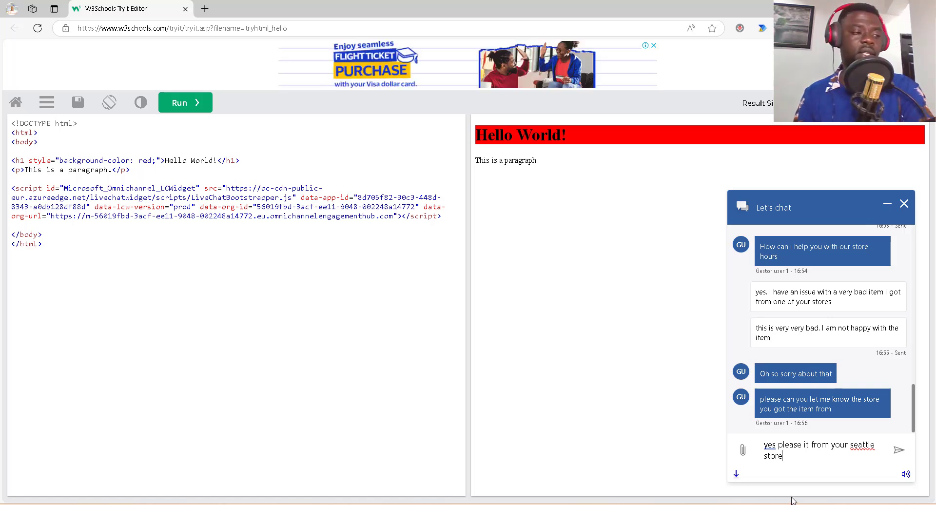
pyautogui.press('Return')
pyautogui.write('I')
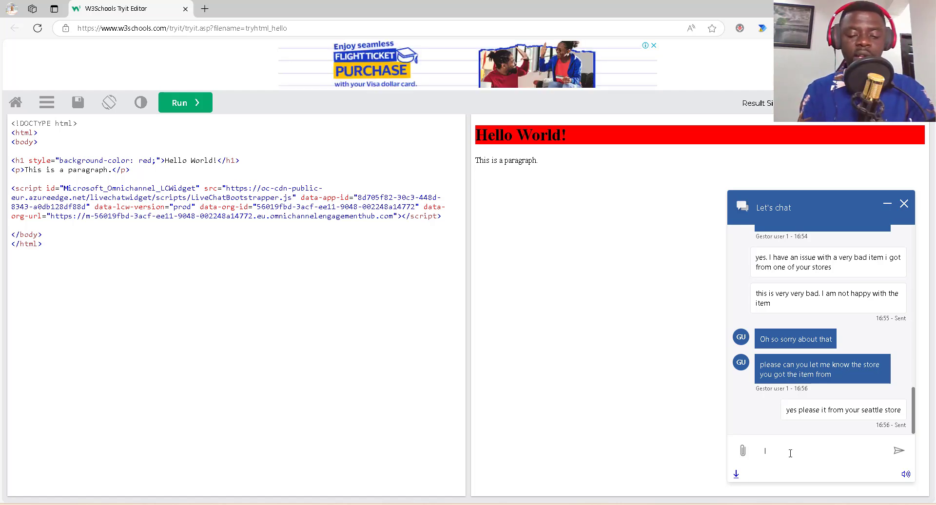
pyautogui.write('really lik')
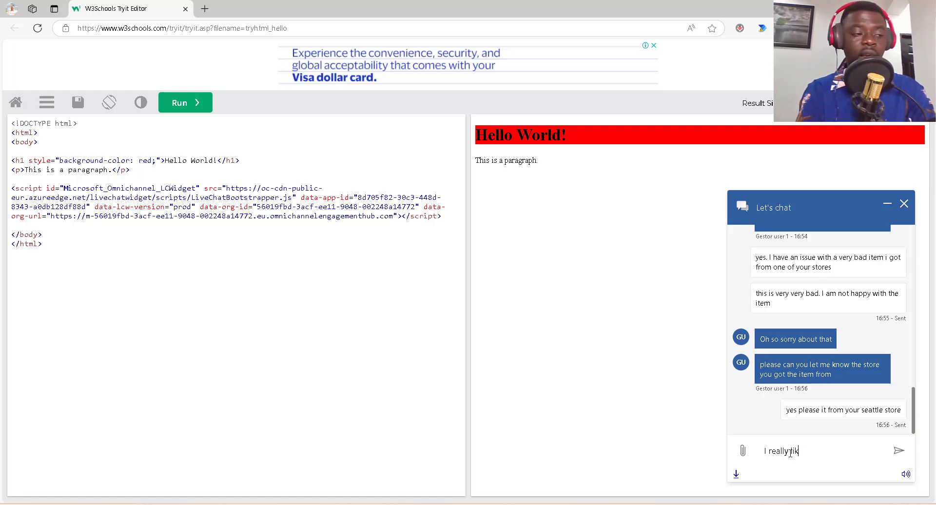
pyautogui.write('e you ')
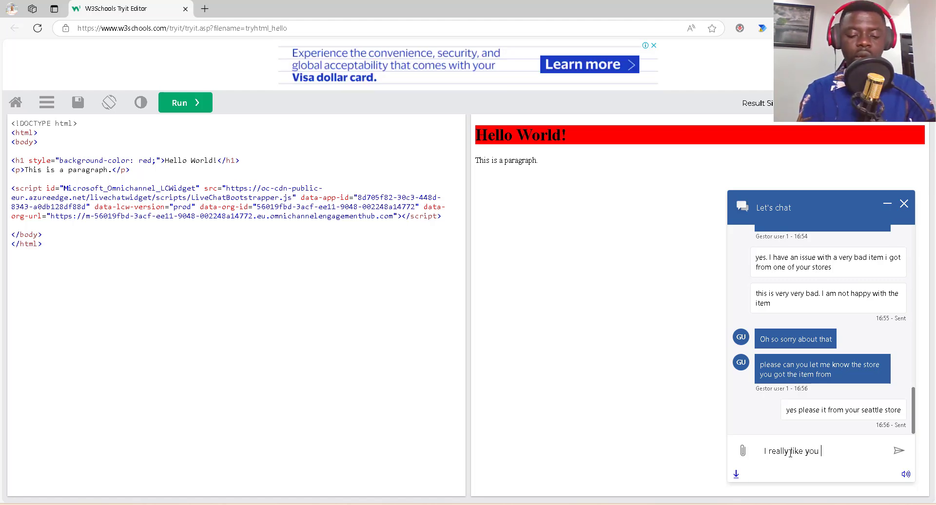
pyautogui.write('emp')
pyautogui.press('BackSpace')
pyautogui.press('BackSpace')
pyautogui.press('BackSpace')
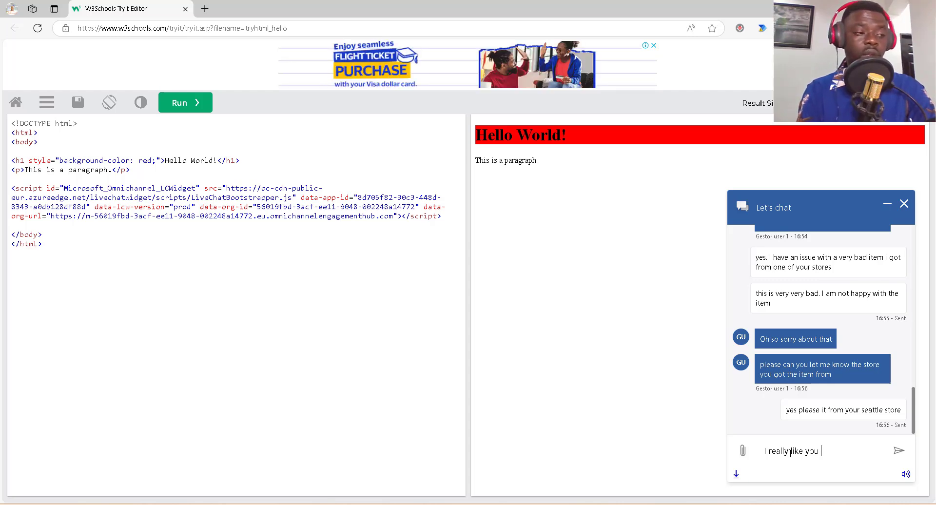
pyautogui.write('way of')
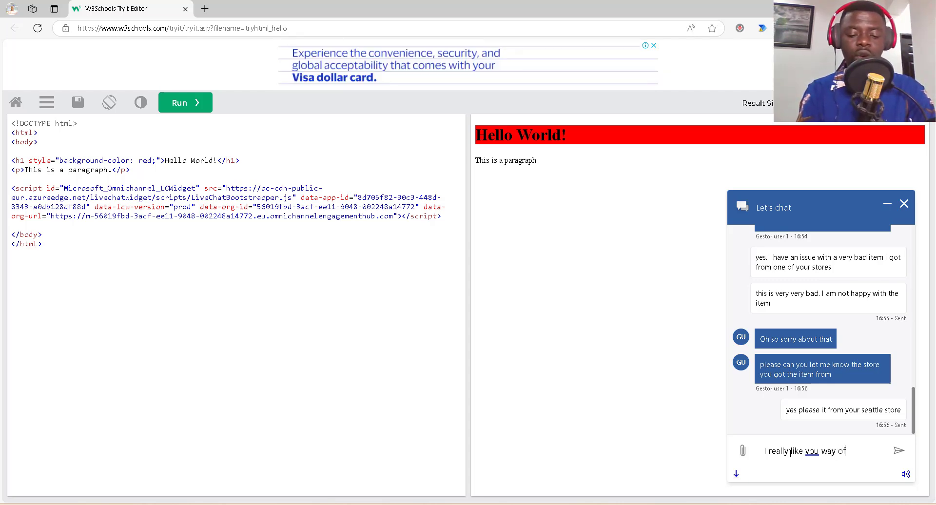
pyautogui.write(' work')
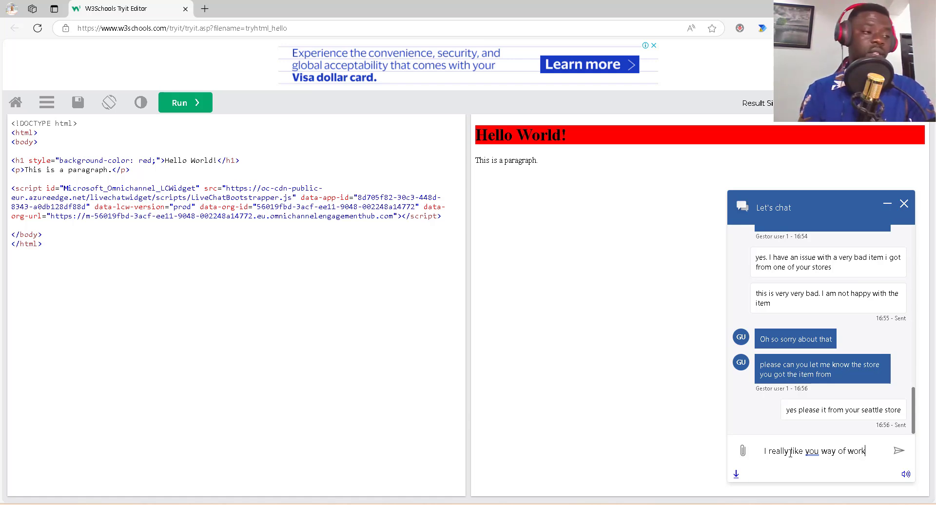
pyautogui.press('Return')
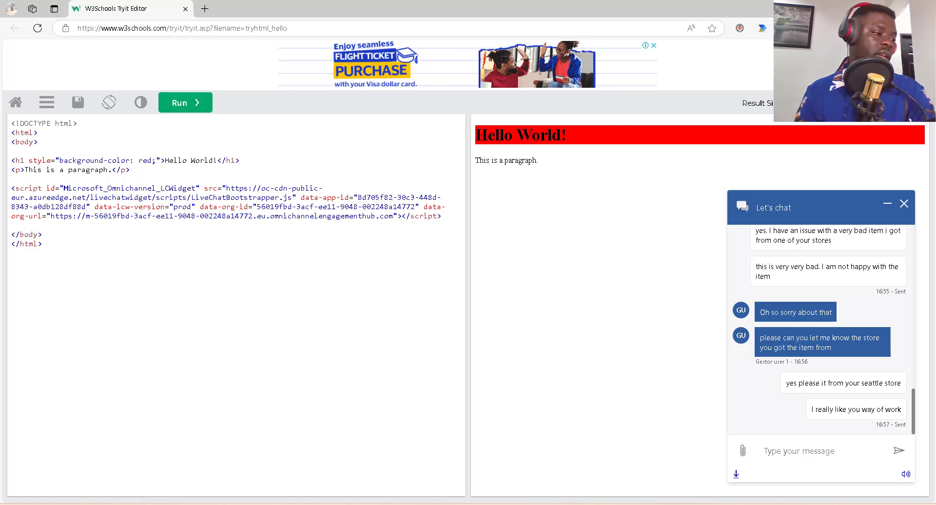
pyautogui.hotkey('alt', 'Tab')
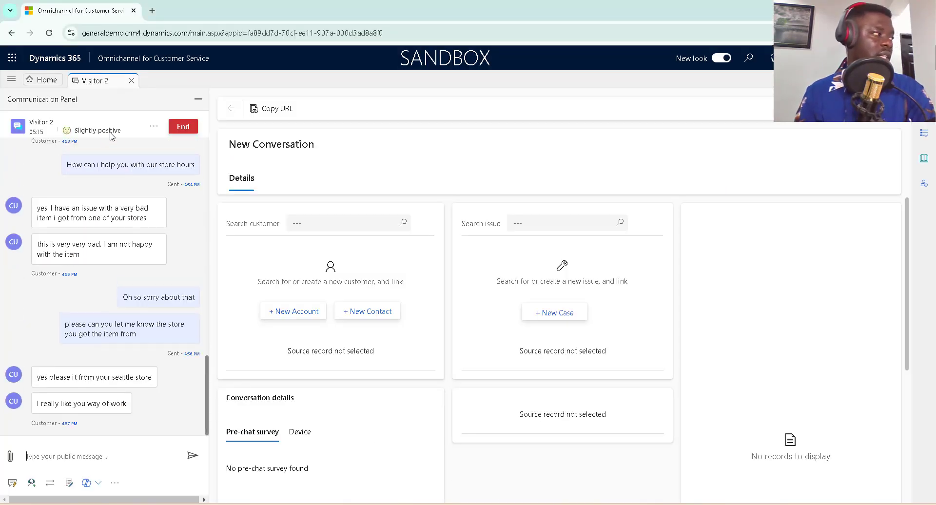
pyautogui.moveTo(123, 135); pyautogui.dragTo(66, 141)
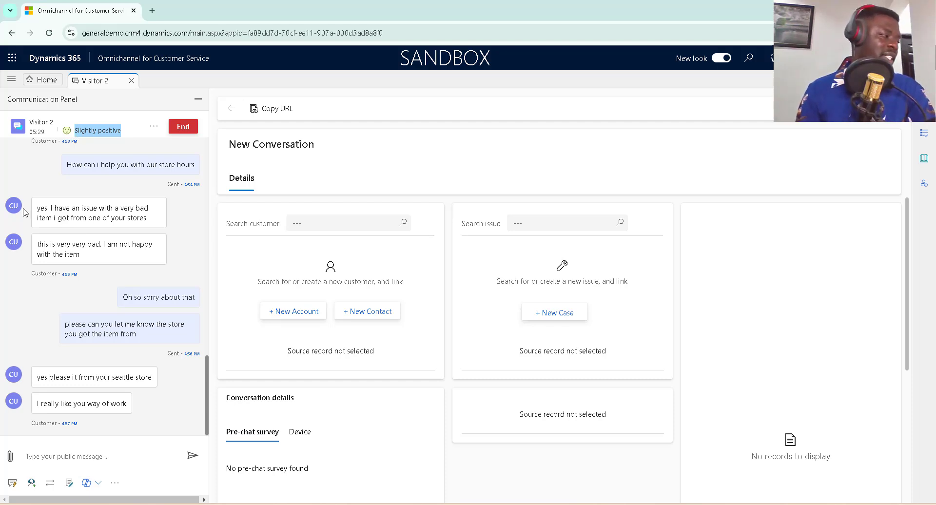
pyautogui.click(11, 456)
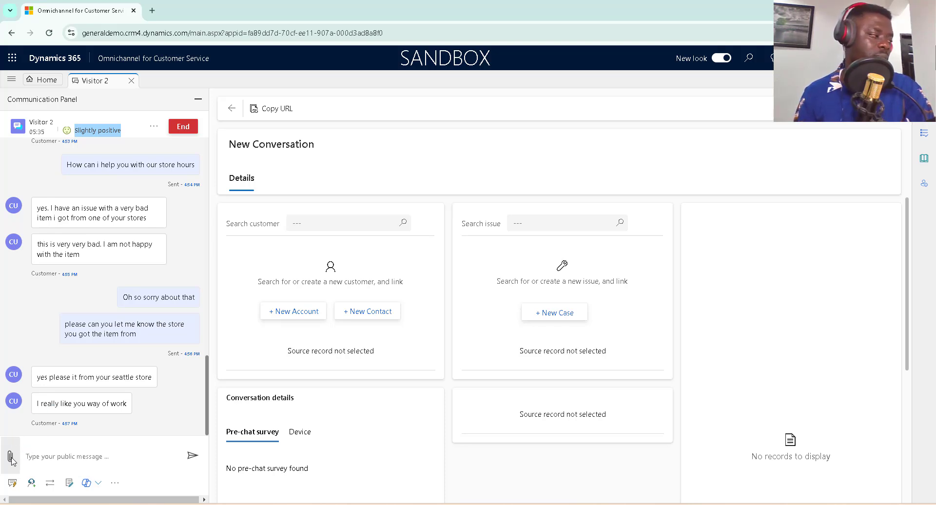
pyautogui.click(10, 457)
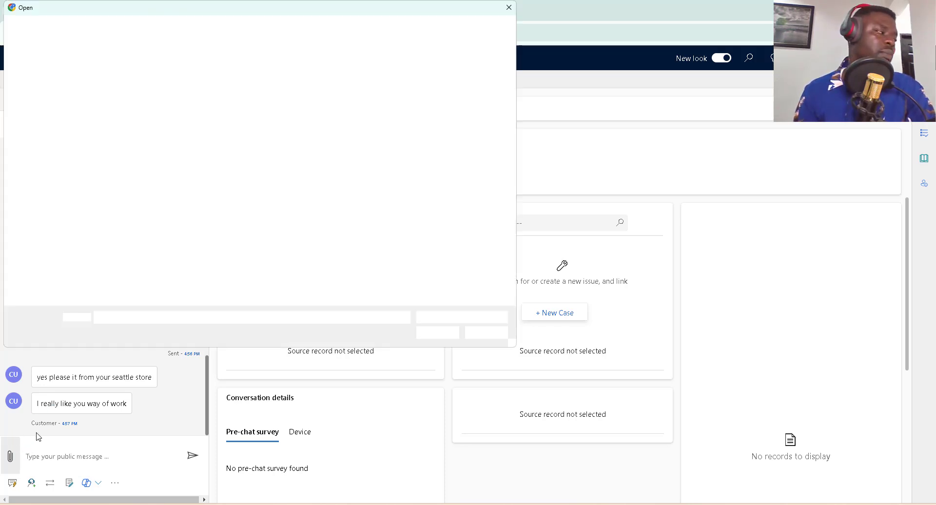
pyautogui.click(509, 8)
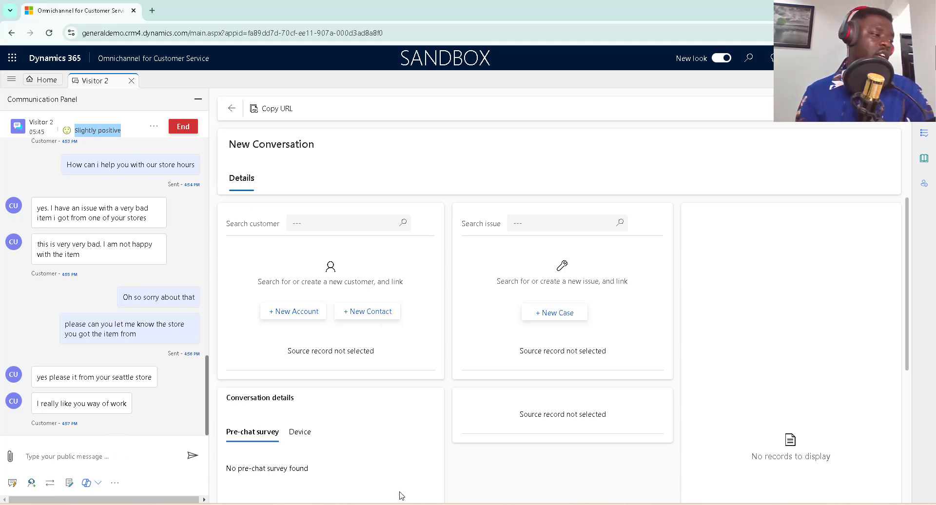
# Open and cancel the chat's file attachment picker, then bring up the other Omnichannel window.
pyautogui.hotkey('alt', 'Tab')
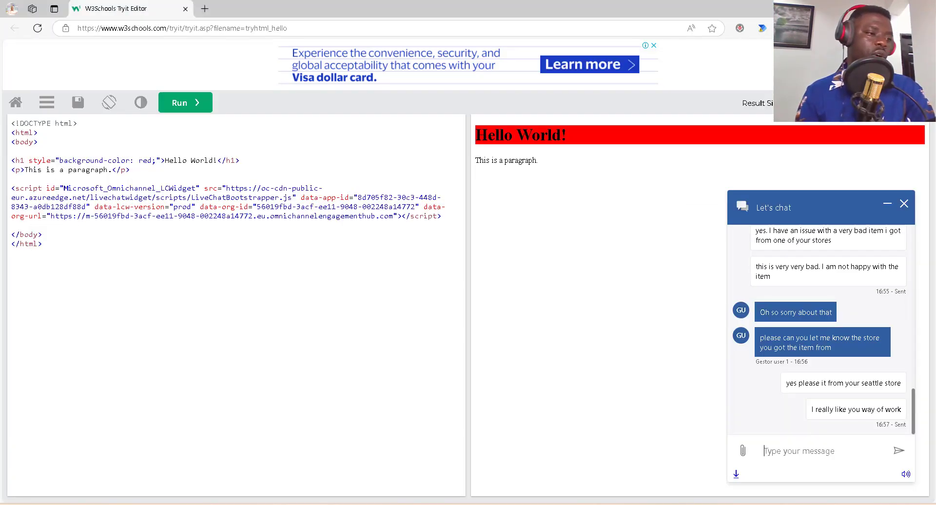
pyautogui.click(744, 451)
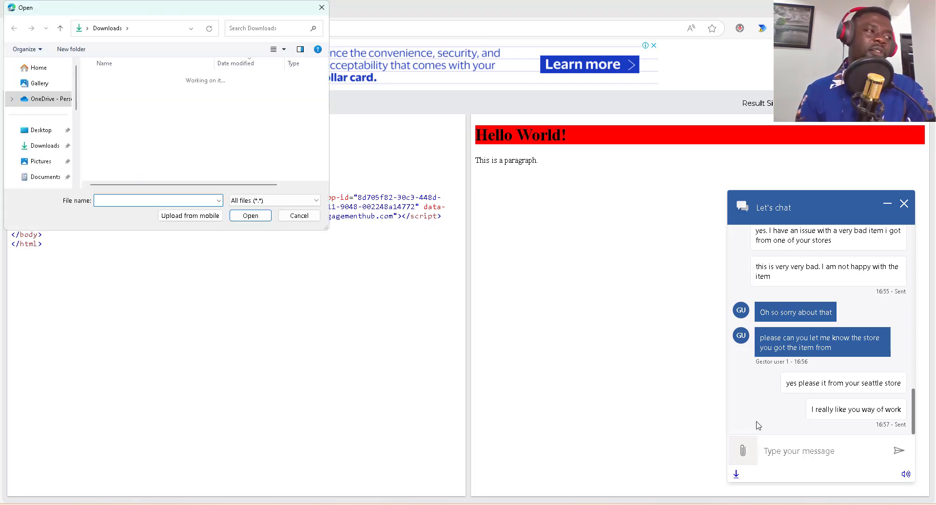
pyautogui.click(317, 12)
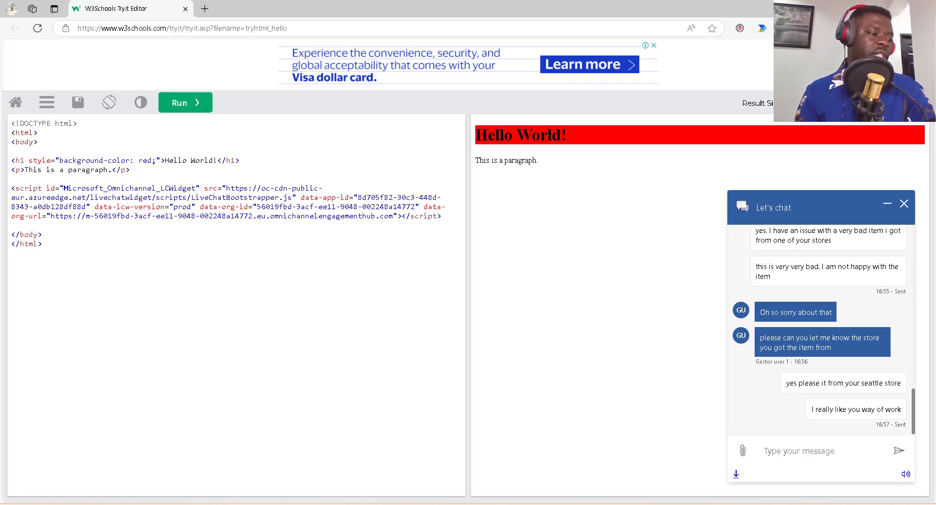
pyautogui.click(564, 504)
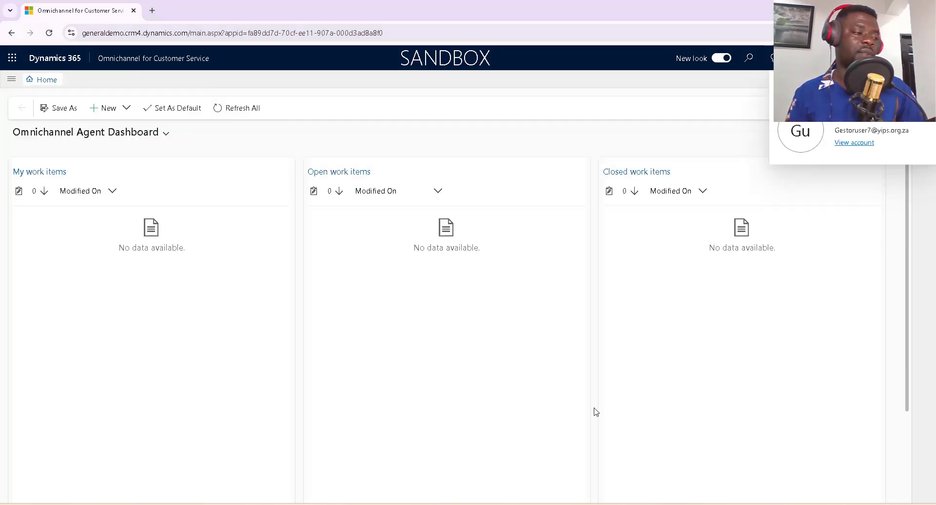
# Consult Visitor 2's chat with the agent listed in the Contact center chat queue.
pyautogui.moveTo(544, 504)
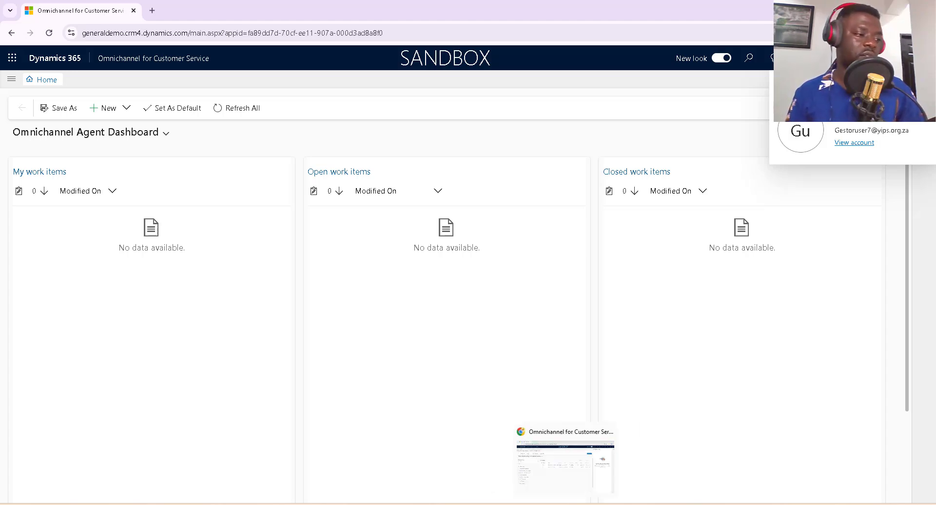
pyautogui.click(586, 467)
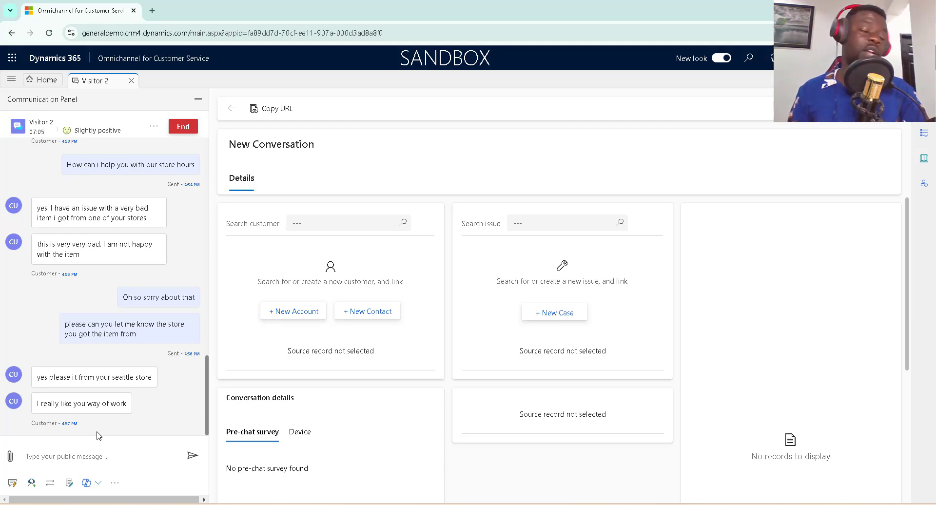
pyautogui.click(33, 483)
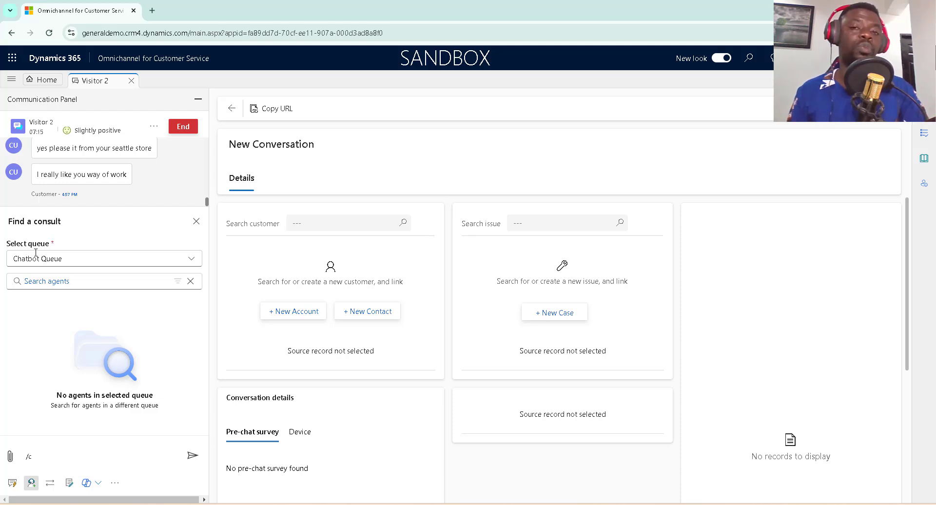
pyautogui.click(130, 259)
pyautogui.click(107, 299)
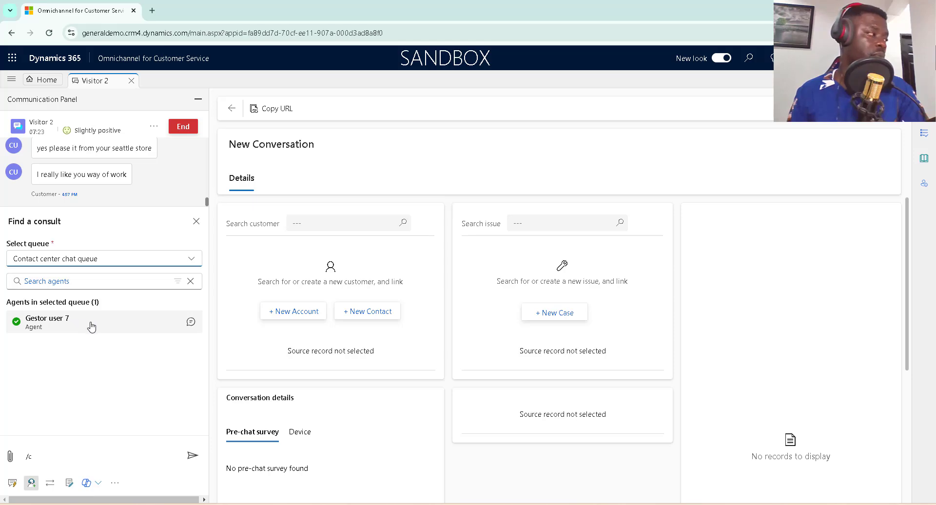
pyautogui.click(67, 325)
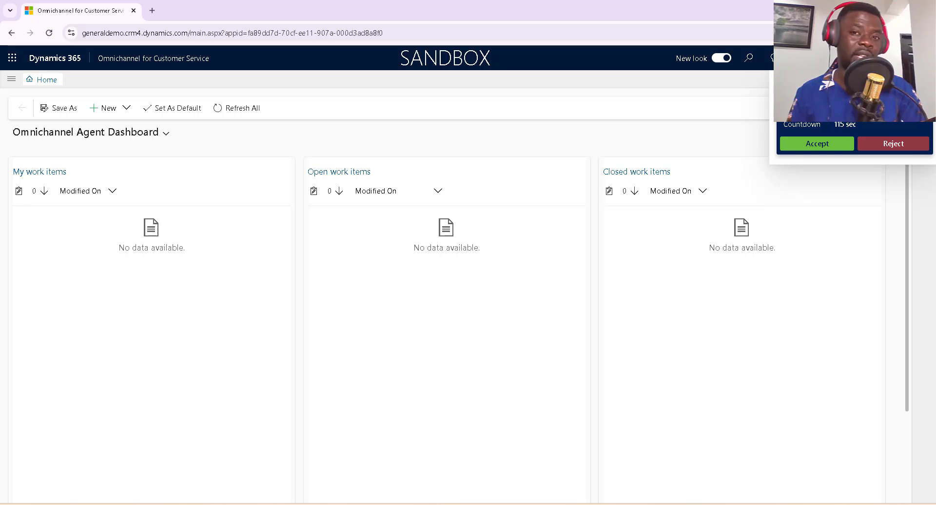
# Accept the consult request and send a greeting to the original agent in the consult session.
pyautogui.click(829, 145)
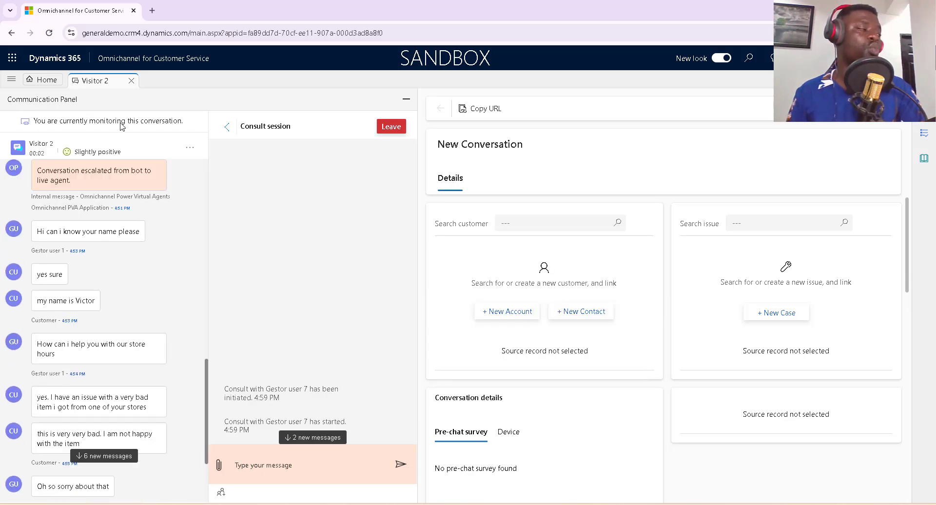
pyautogui.moveTo(206, 420); pyautogui.dragTo(215, 438)
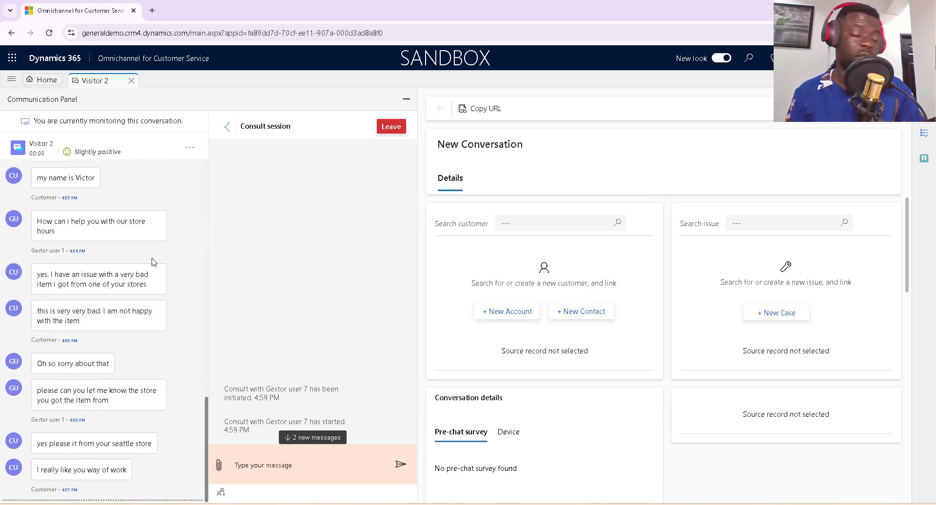
pyautogui.scroll(4, 152, 362)
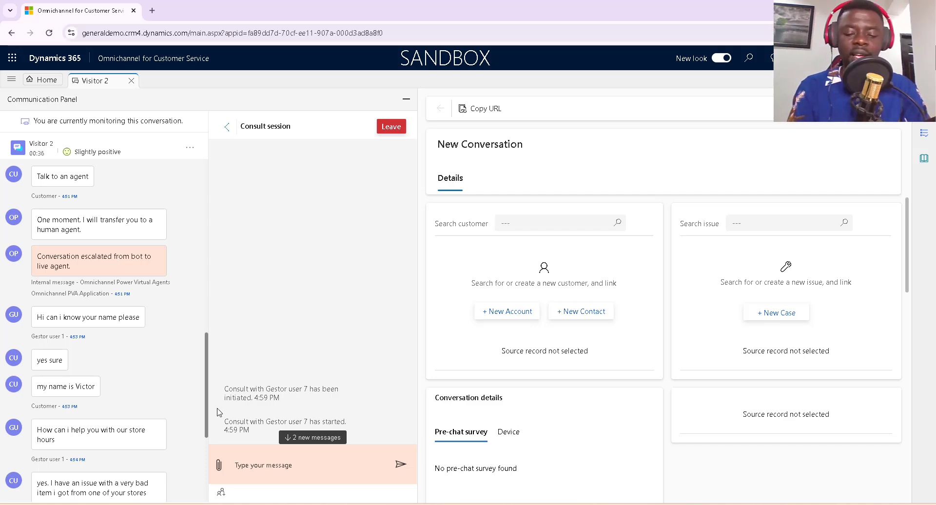
pyautogui.write('Hi gestor 1')
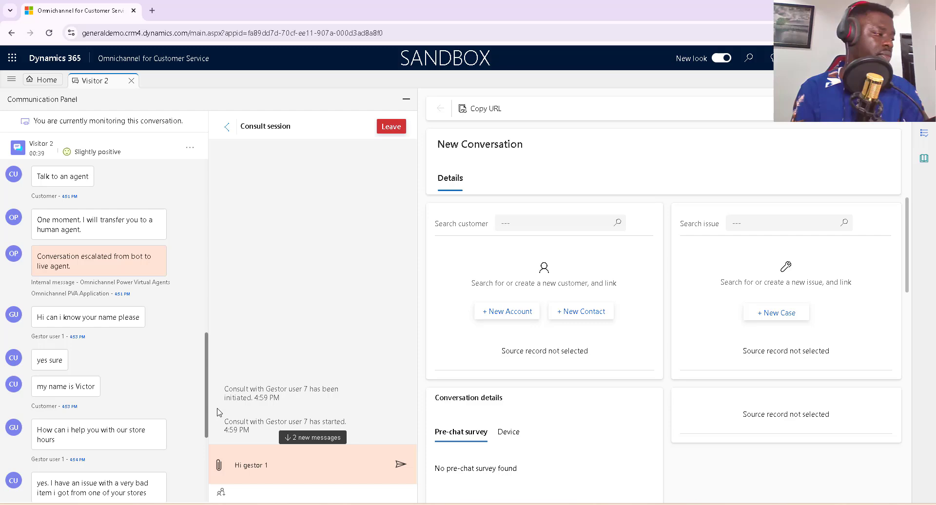
pyautogui.press('Return')
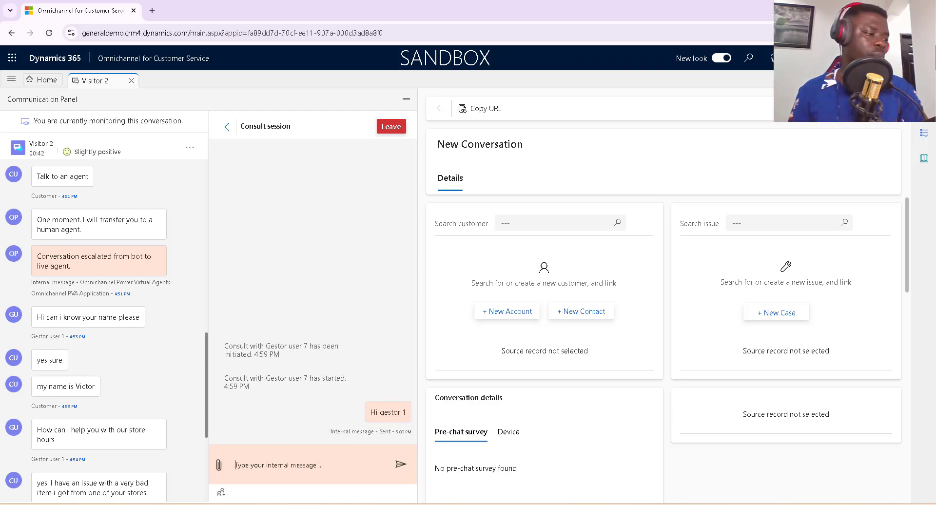
pyautogui.hotkey('alt', 'Tab')
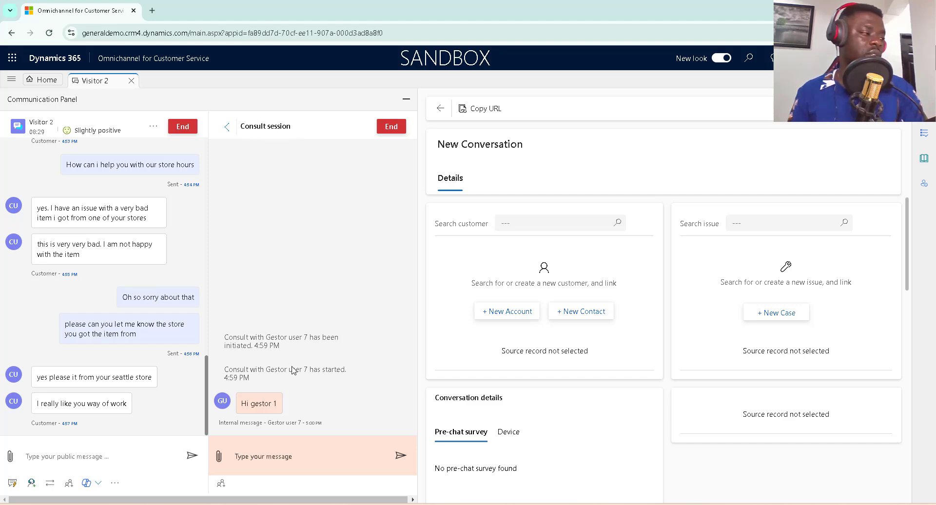
# Send three internal consult messages greeting Getsor 7 and asking for help replacing the customer's store item.
pyautogui.click(284, 457)
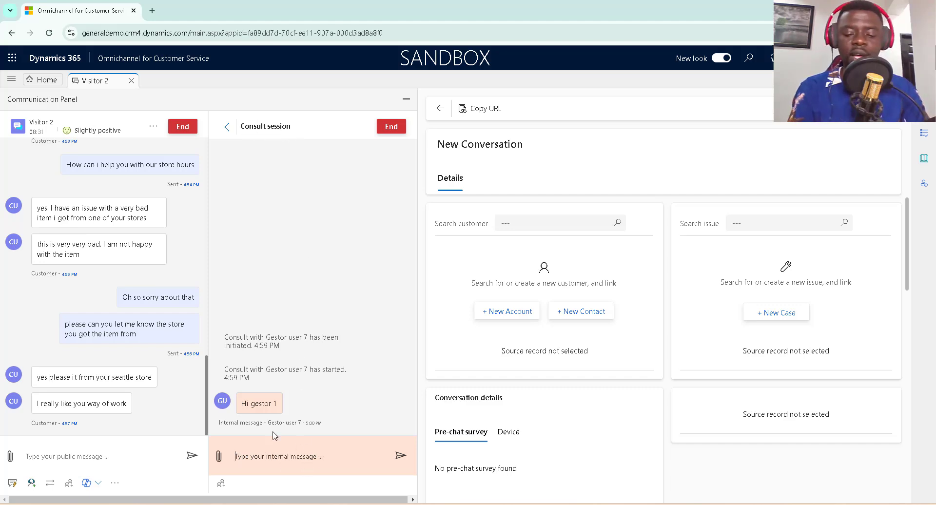
pyautogui.write('Hi Gets')
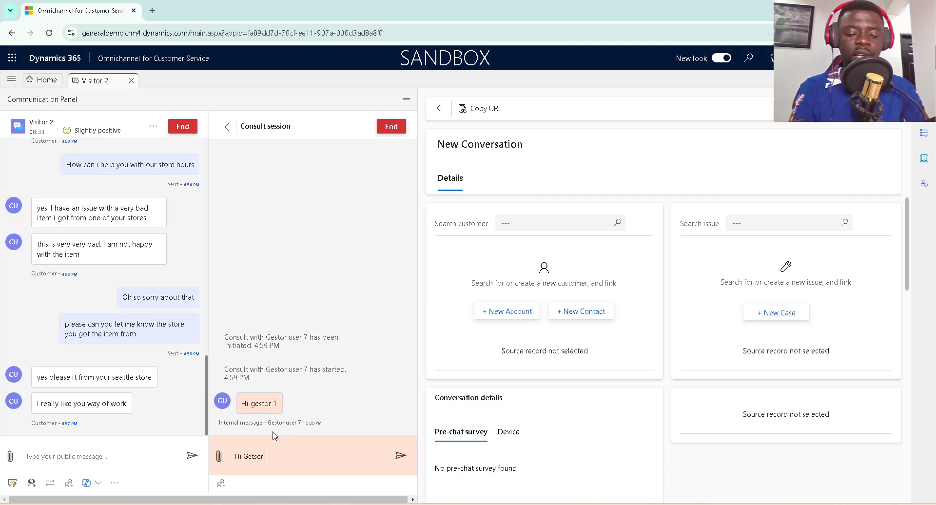
pyautogui.write('or 7')
pyautogui.press('Return')
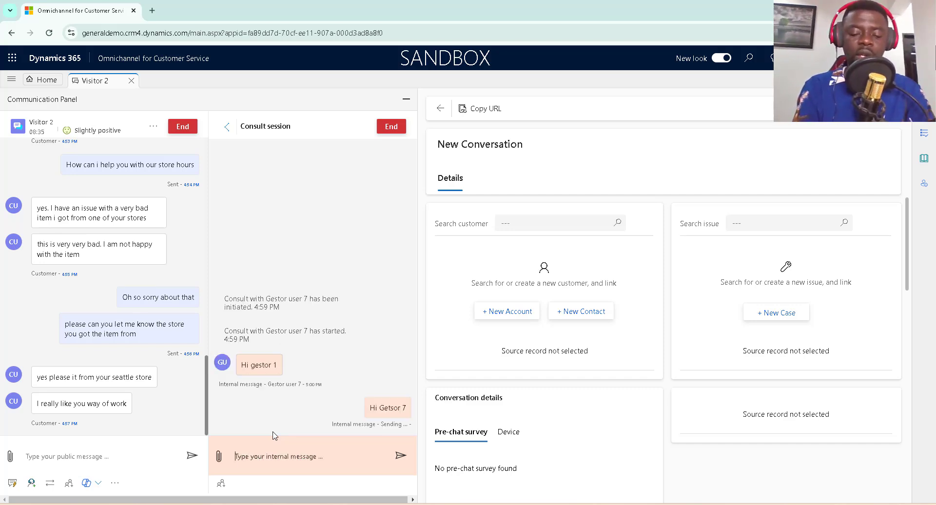
pyautogui.write('please')
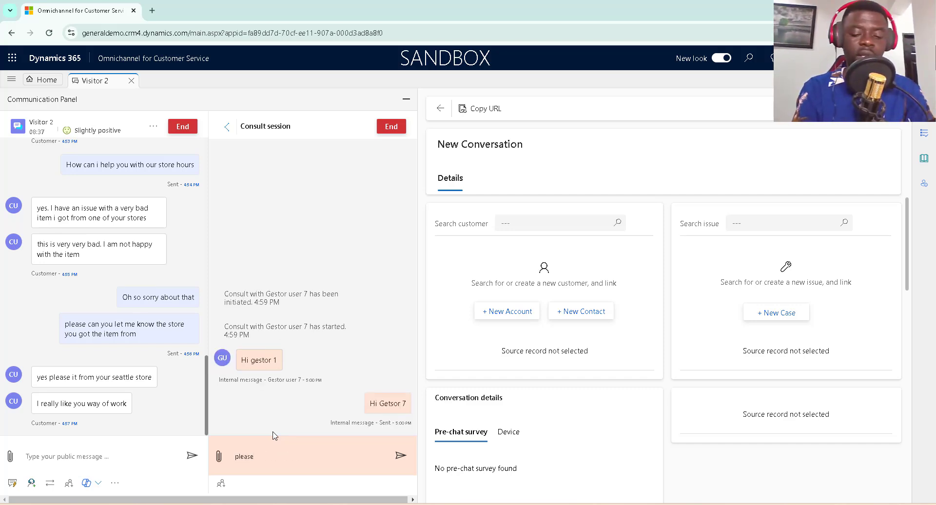
pyautogui.write(' the customer')
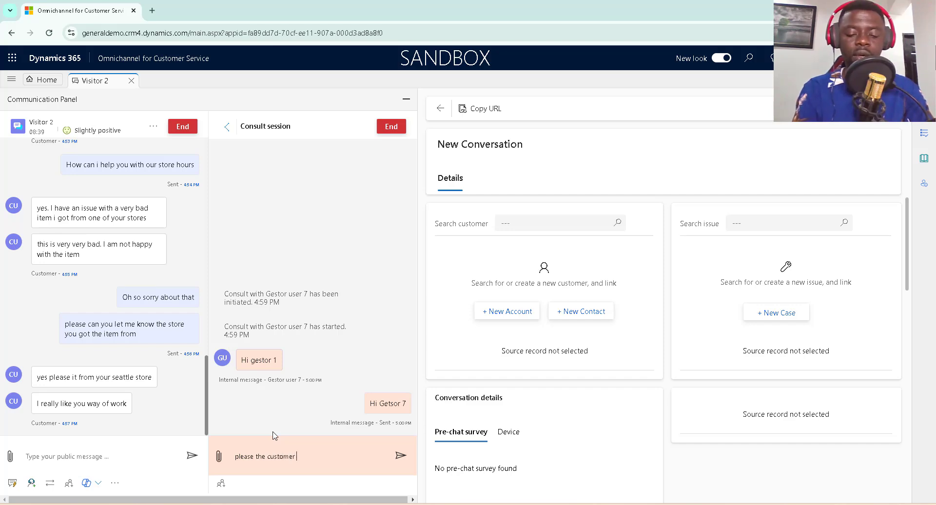
pyautogui.write(' got')
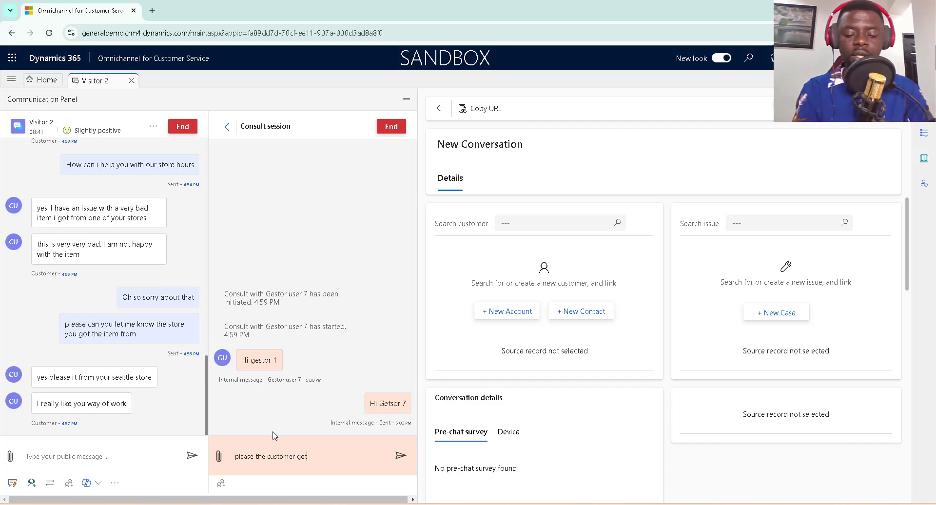
pyautogui.write(' an item f')
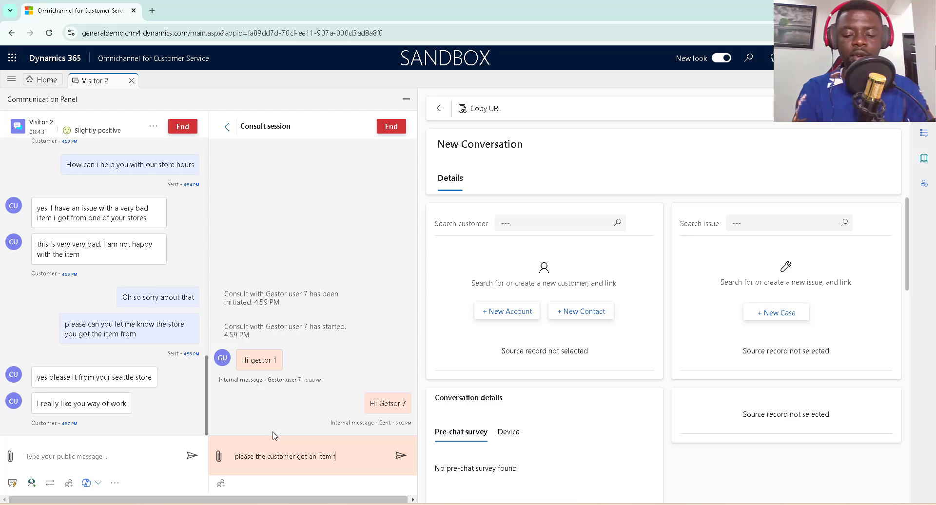
pyautogui.write('rom your st')
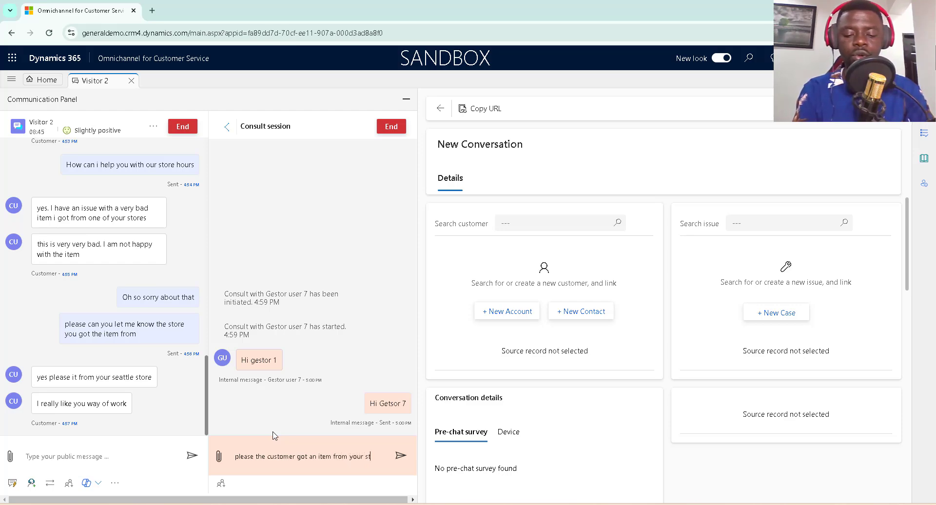
pyautogui.write('ore')
pyautogui.press('Return')
pyautogui.write('ca')
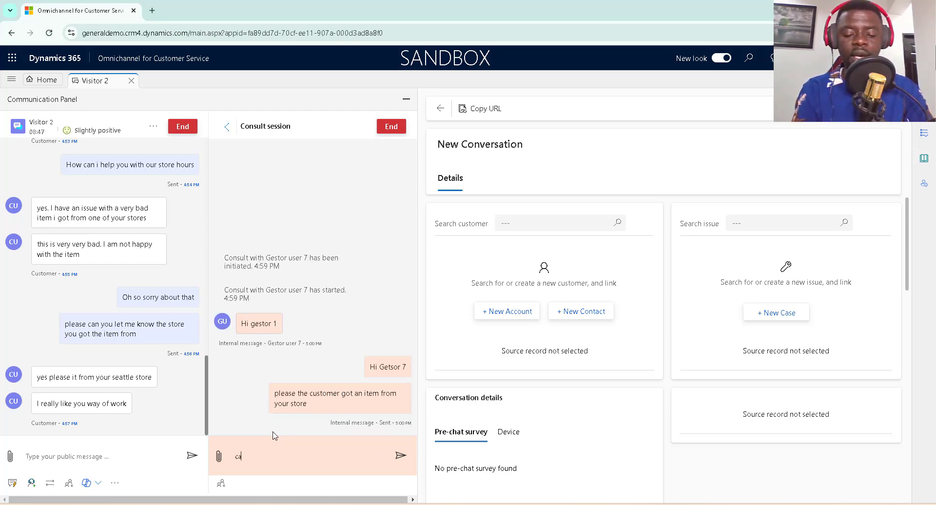
pyautogui.write('n you he')
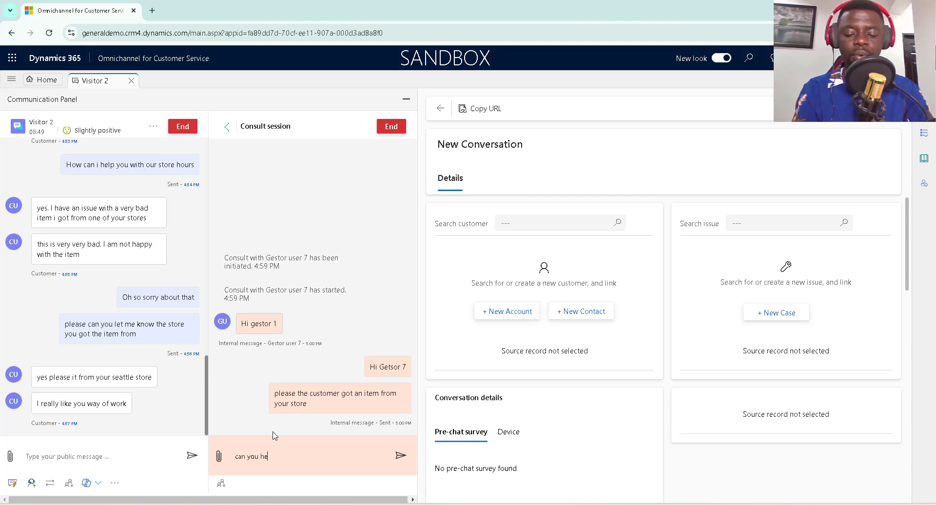
pyautogui.write('lp with')
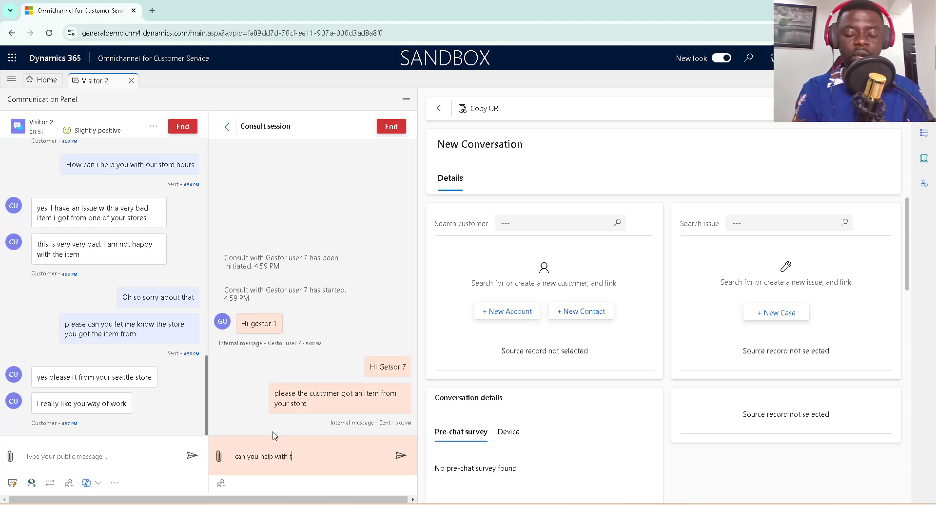
pyautogui.write(' re')
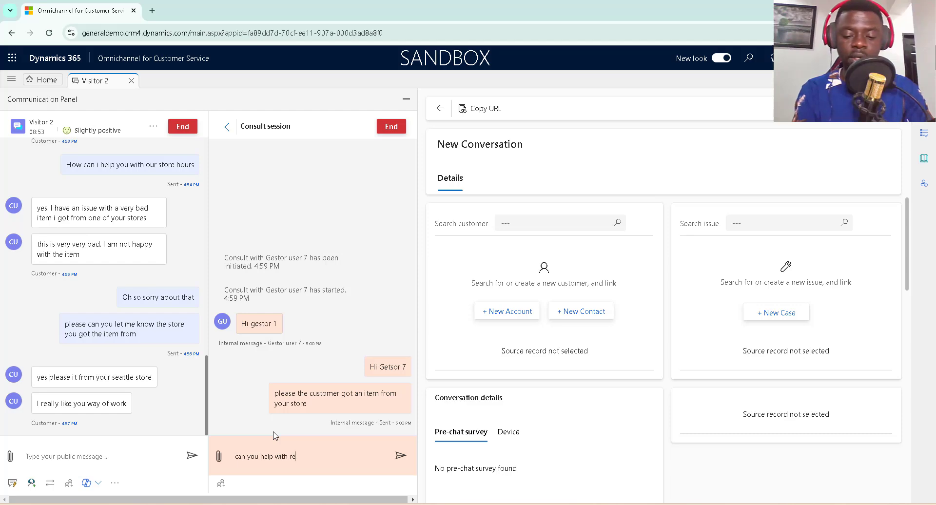
pyautogui.write('place')
pyautogui.press('Return')
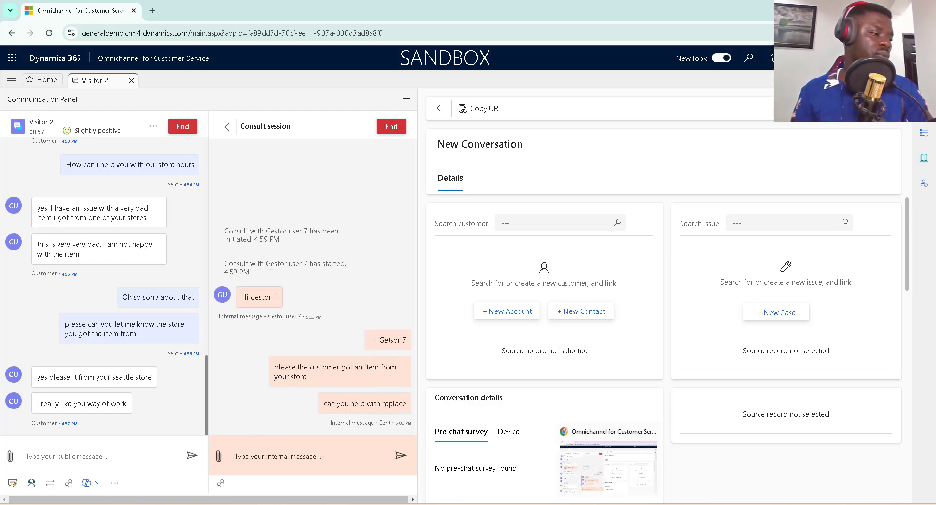
pyautogui.click(609, 466)
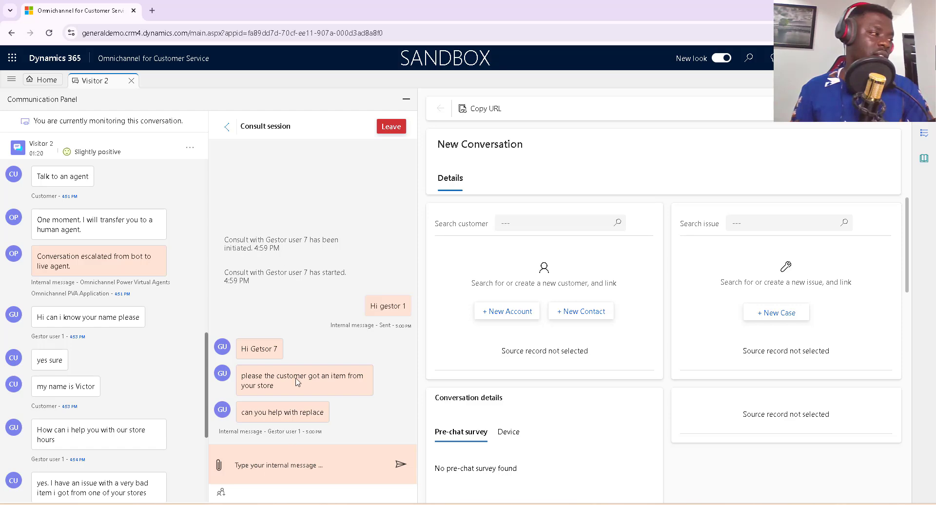
# As the consulted agent, reply internally 'Oh sure i can see the hchat history' and start drafting 'log a case for the'.
pyautogui.click(602, 504)
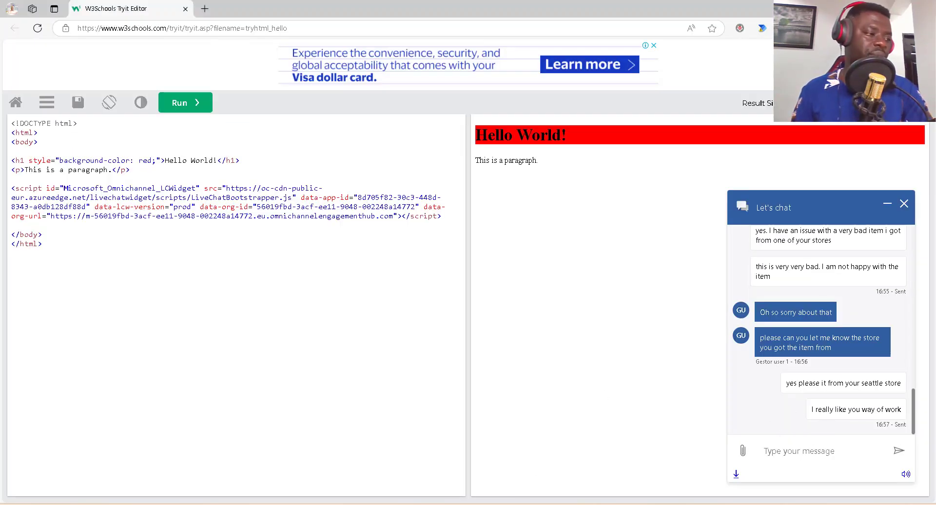
pyautogui.click(609, 504)
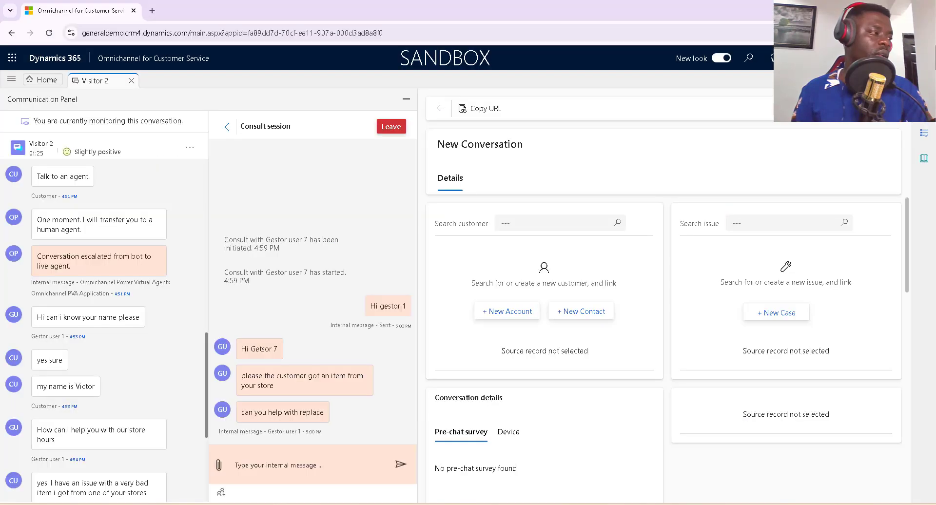
pyautogui.click(297, 467)
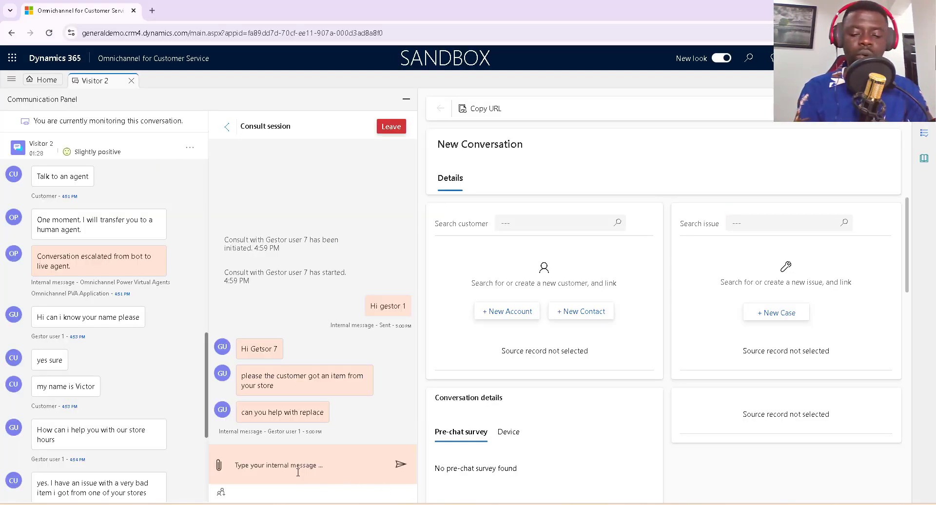
pyautogui.write('Oh sure ')
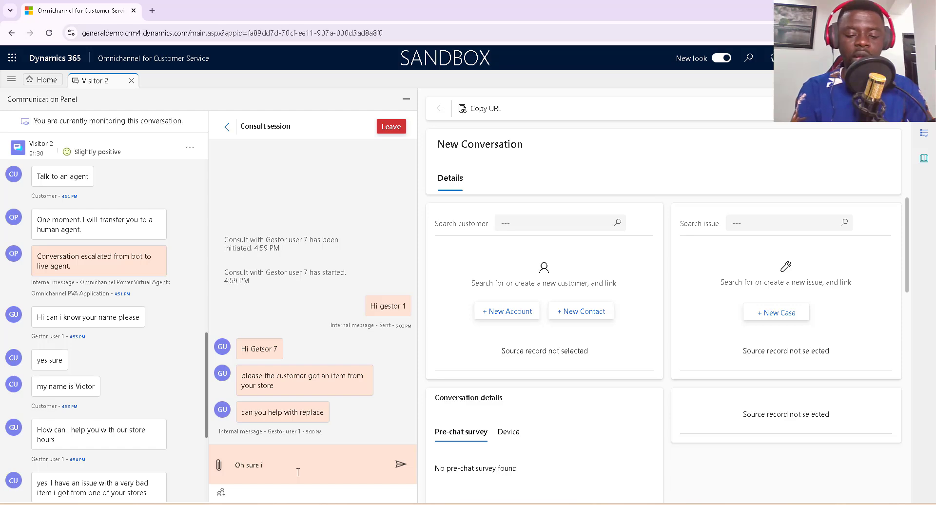
pyautogui.write('i can see')
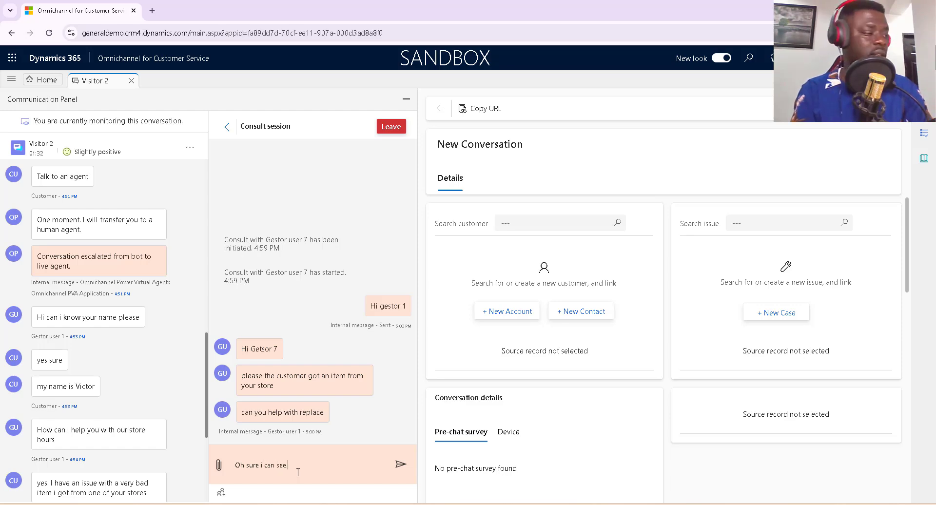
pyautogui.write(' the h')
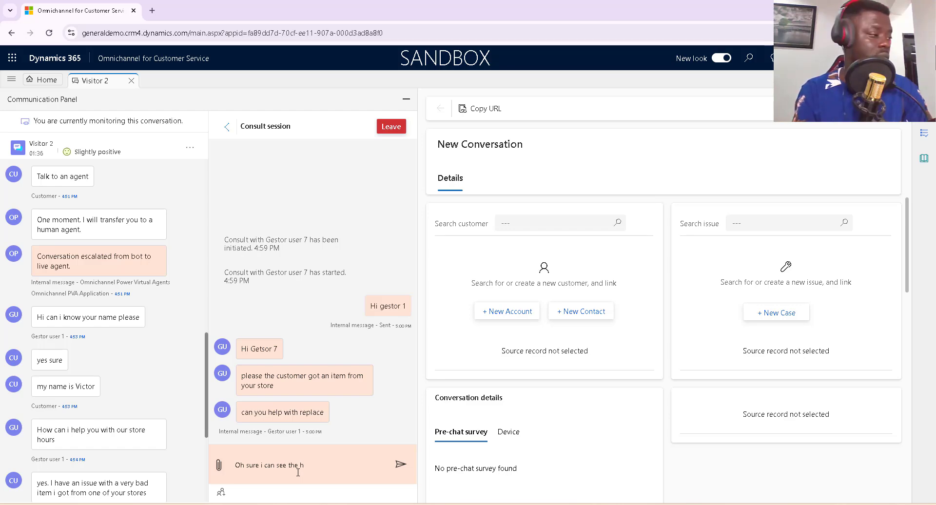
pyautogui.write('chat history')
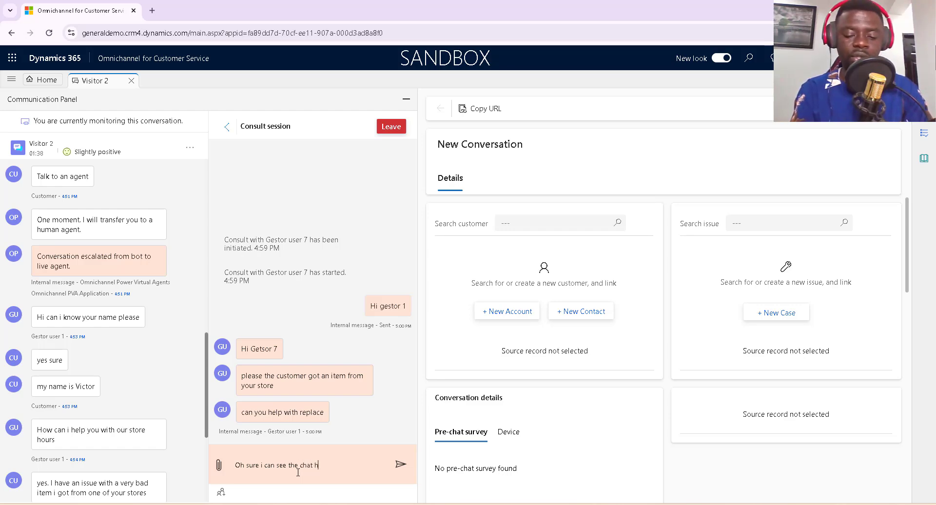
pyautogui.press('Return')
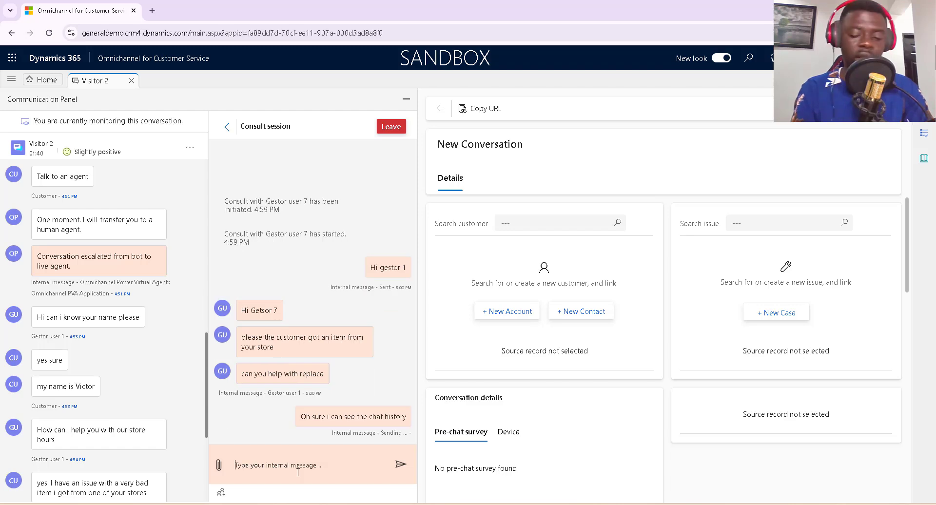
pyautogui.write('dd')
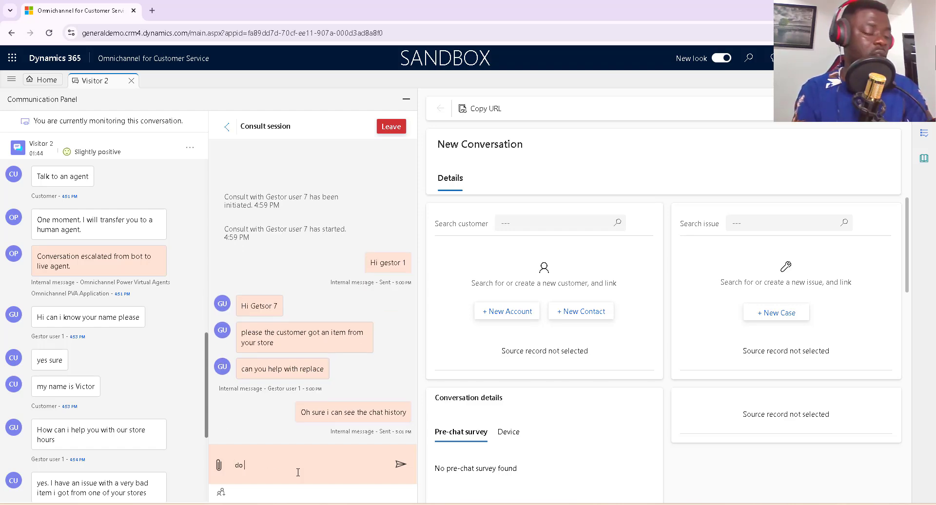
pyautogui.write(' log a')
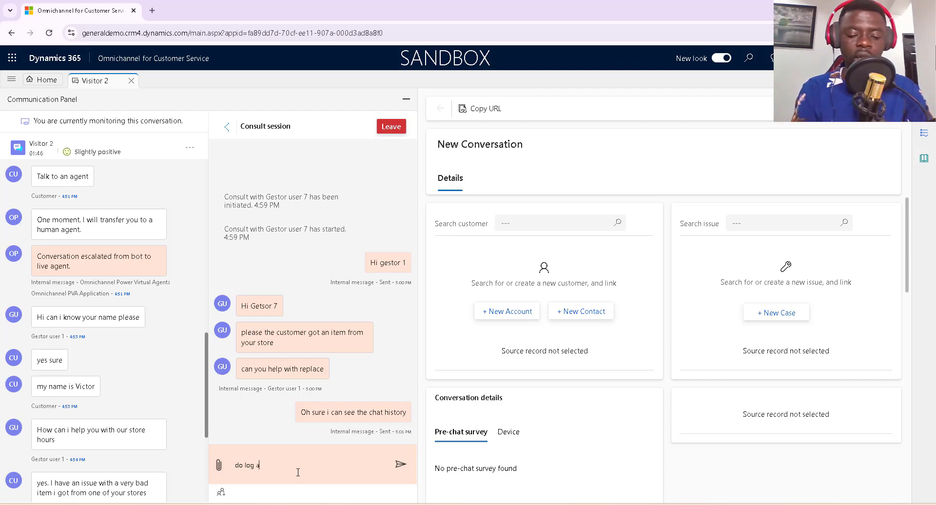
pyautogui.write(' case for the')
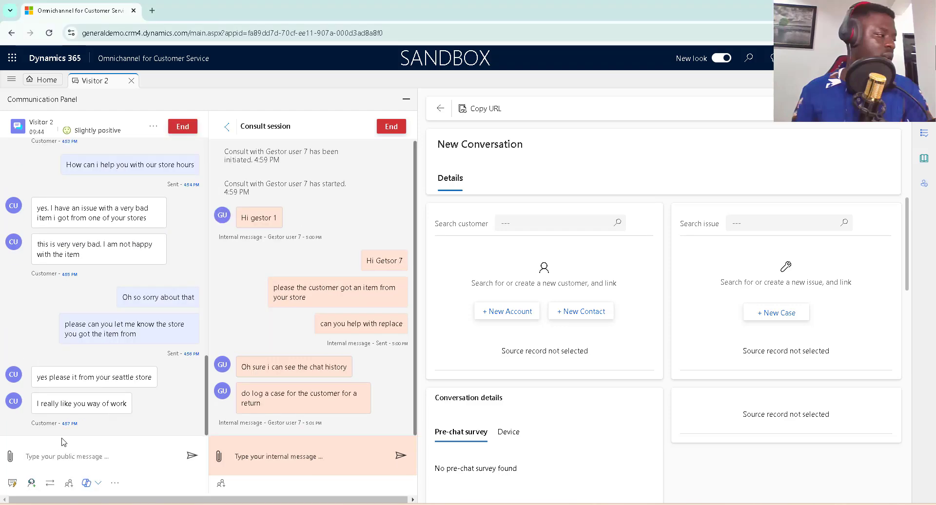
# Send 'Thanks for your remark' and discard a partly typed 'please not' draft.
pyautogui.write('Thanks for')
pyautogui.write(' your remar')
pyautogui.write('k')
pyautogui.press('Return')
pyautogui.write('pl')
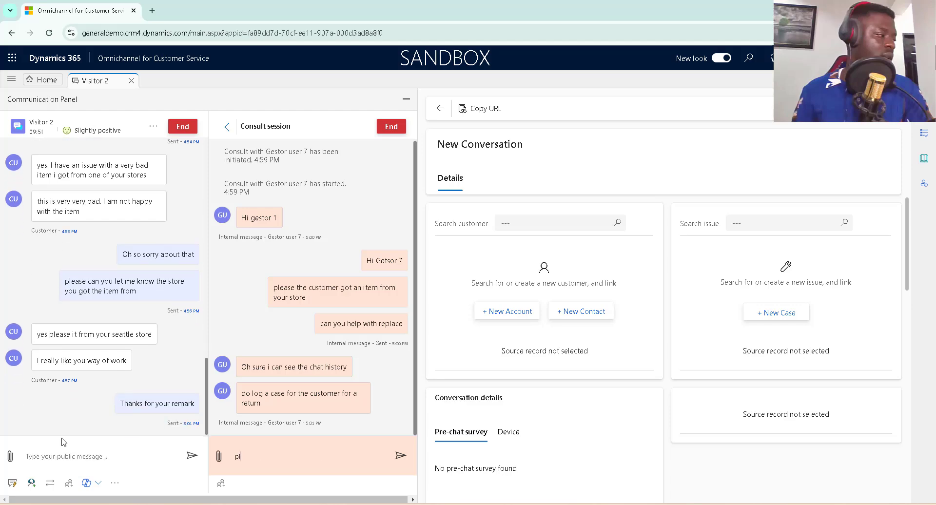
pyautogui.write('ease not')
pyautogui.press('BackSpace')
pyautogui.press('BackSpace')
pyautogui.press('BackSpace')
pyautogui.press('BackSpace')
pyautogui.press('BackSpace')
pyautogui.press('BackSpace')
pyautogui.press('BackSpace')
pyautogui.press('BackSpace')
pyautogui.press('BackSpace')
pyautogui.press('BackSpace')
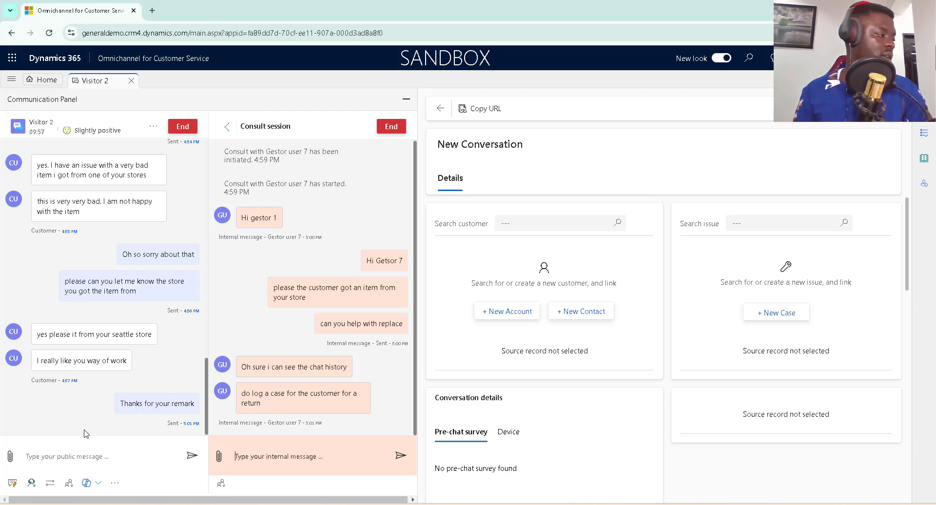
# Tell the customer 'please note that I will be logging a ticket for your replacement'.
pyautogui.click(85, 462)
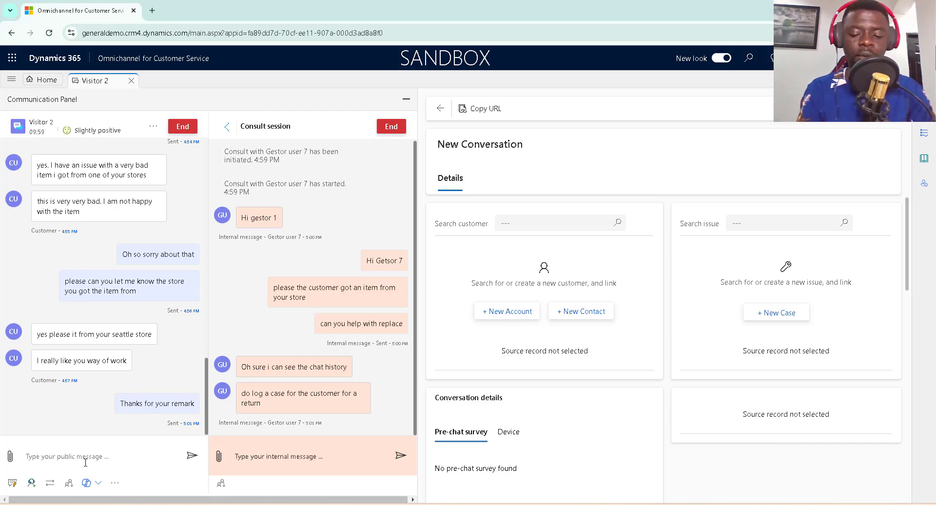
pyautogui.write('please ')
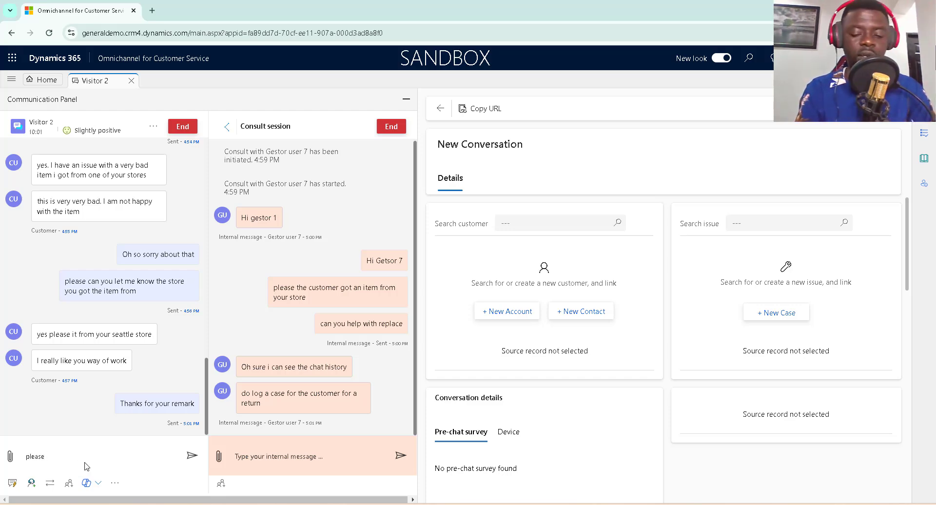
pyautogui.write('nto')
pyautogui.write('at')
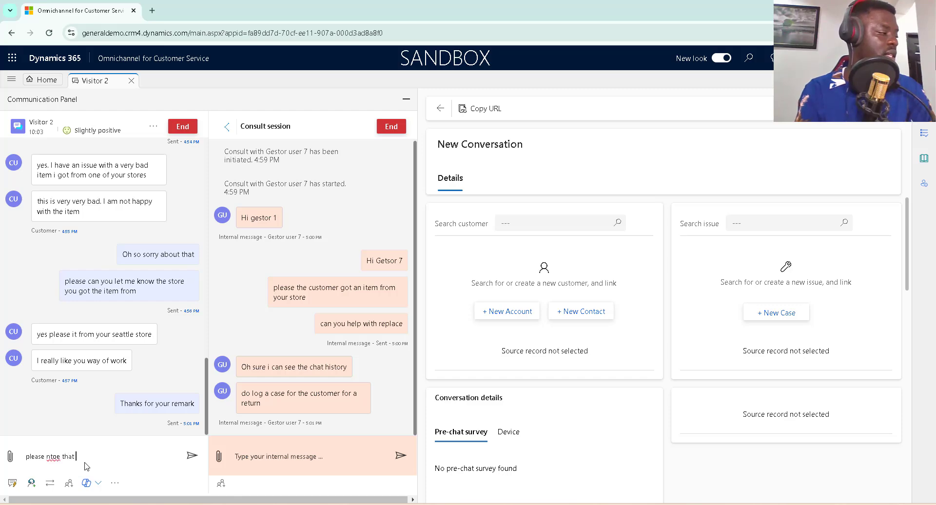
pyautogui.press('BackSpace')
pyautogui.press('BackSpace')
pyautogui.press('BackSpace')
pyautogui.press('BackSpace')
pyautogui.press('BackSpace')
pyautogui.press('BackSpace')
pyautogui.press('BackSpace')
pyautogui.press('BackSpace')
pyautogui.press('BackSpace')
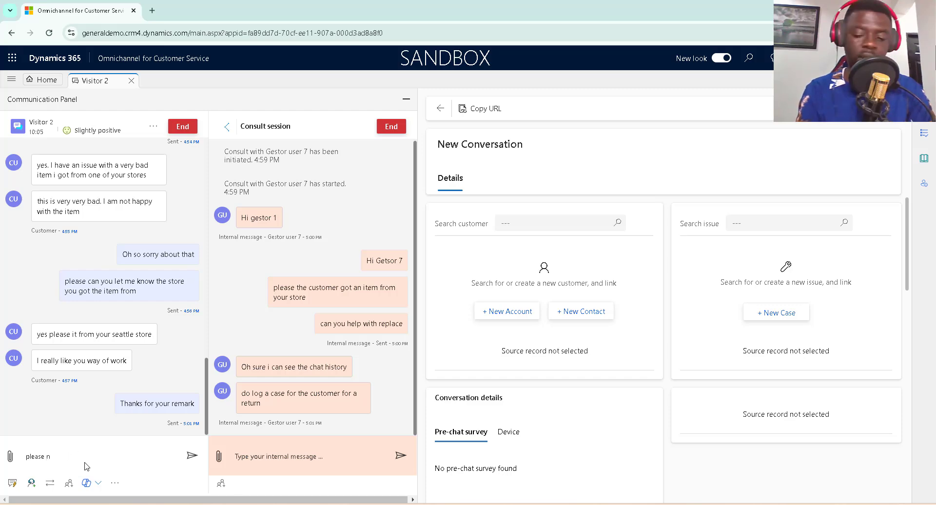
pyautogui.write('ote that ')
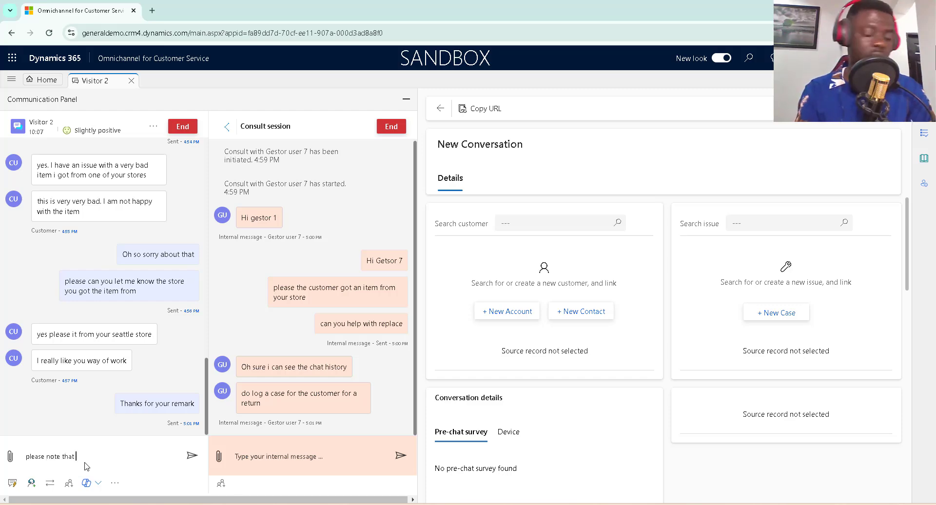
pyautogui.write('I will')
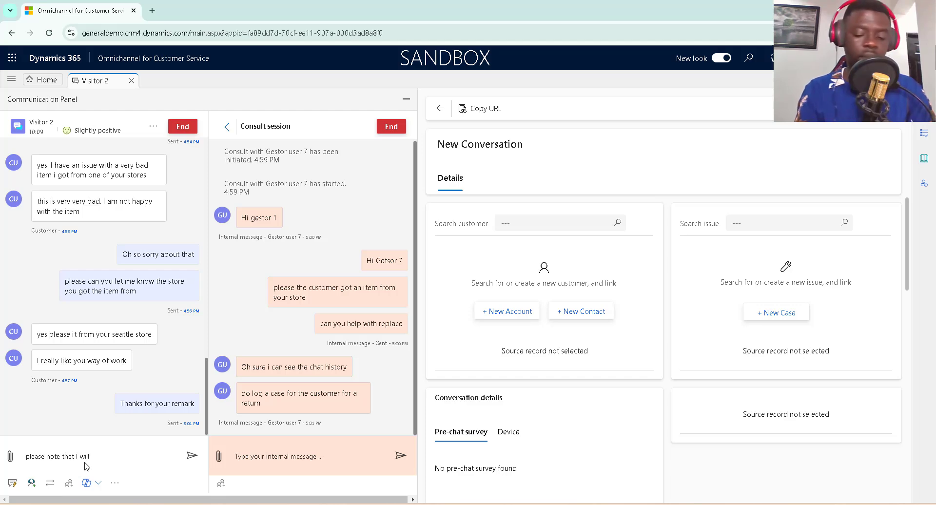
pyautogui.write(' be logging')
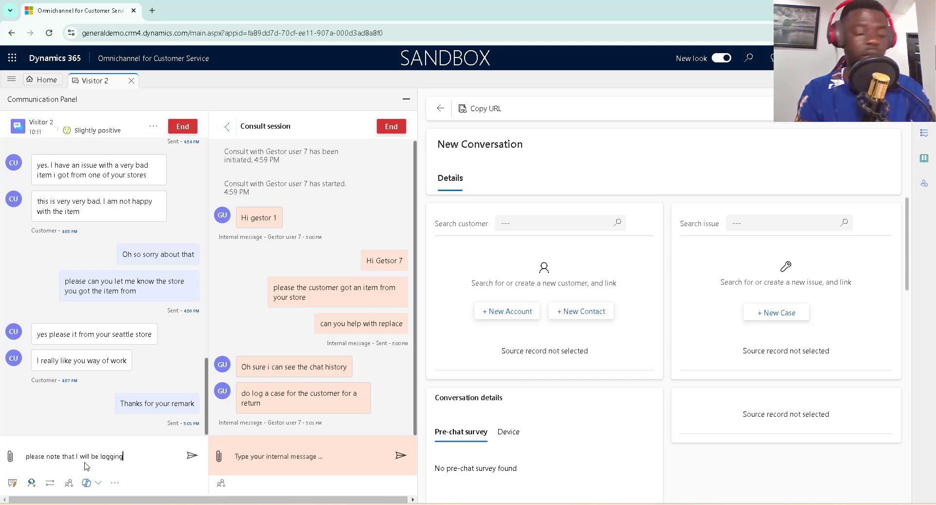
pyautogui.write(' a')
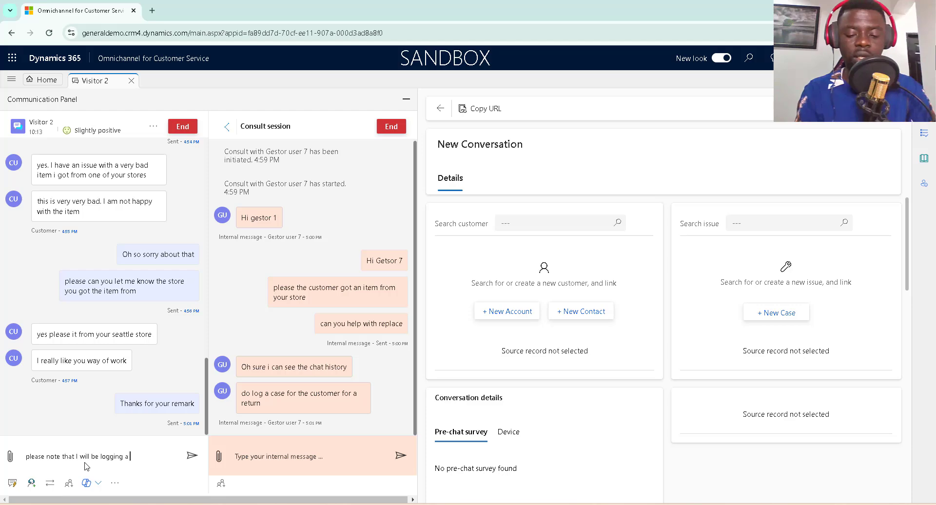
pyautogui.write(' ticket for')
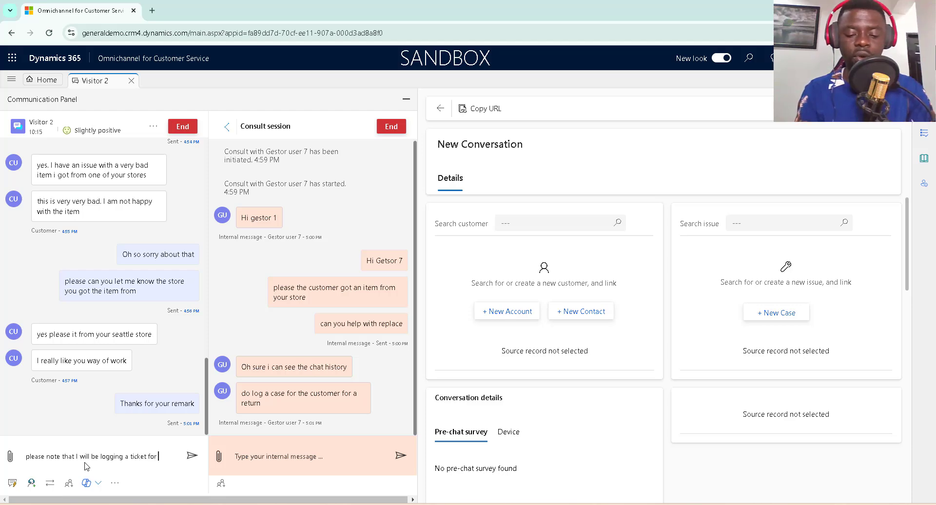
pyautogui.write(' your')
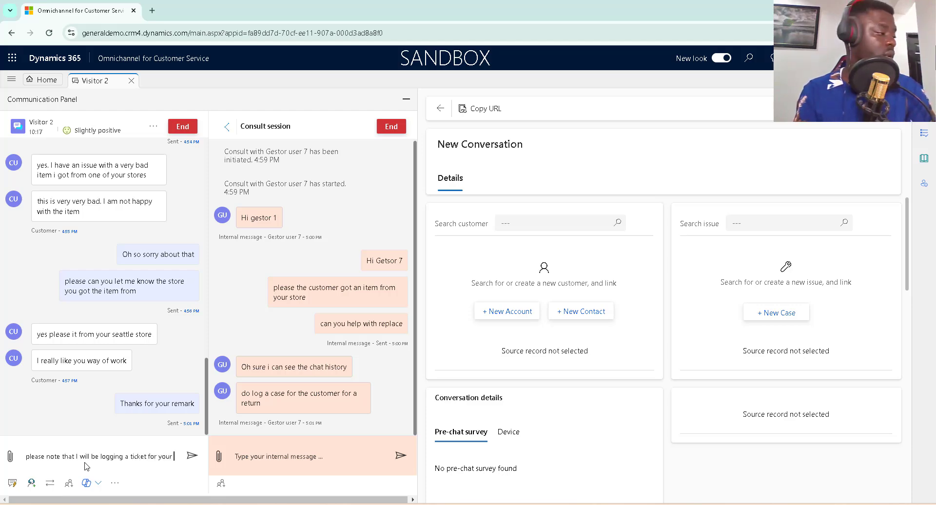
pyautogui.write(' replacement')
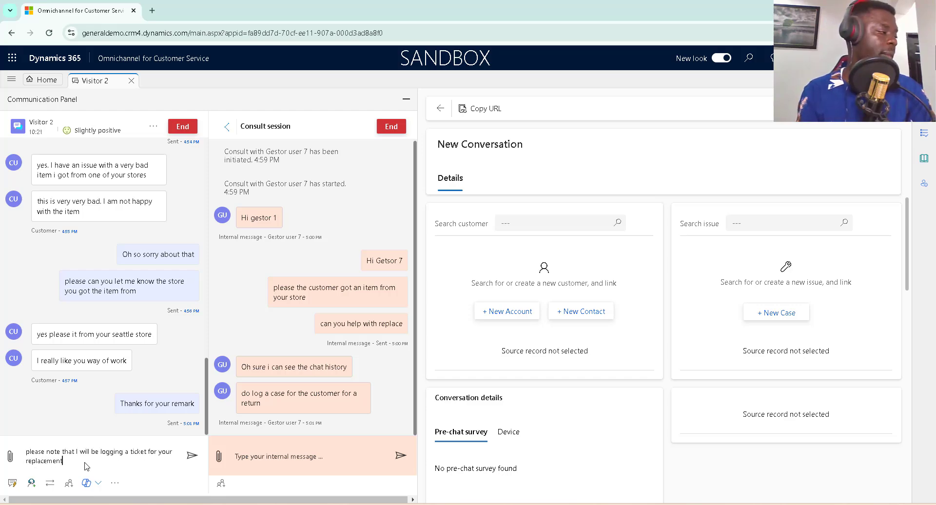
pyautogui.press('Return')
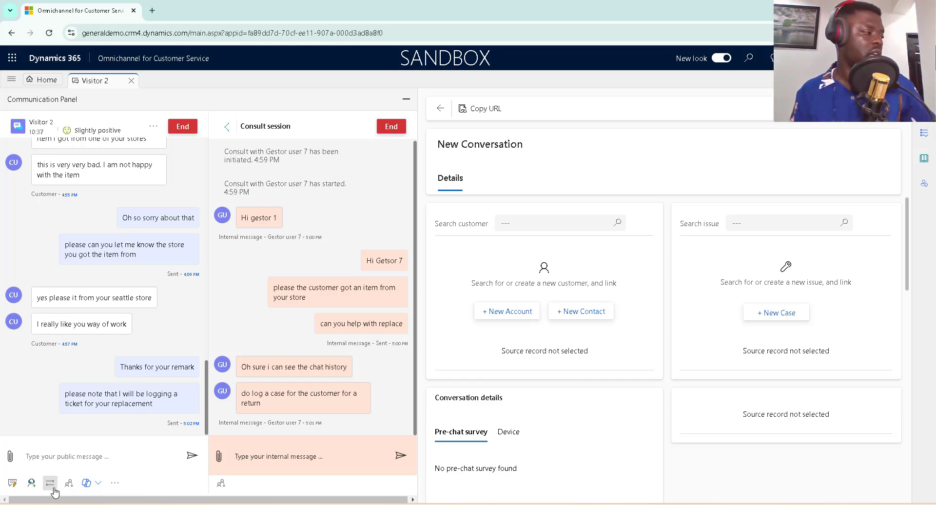
pyautogui.click(50, 483)
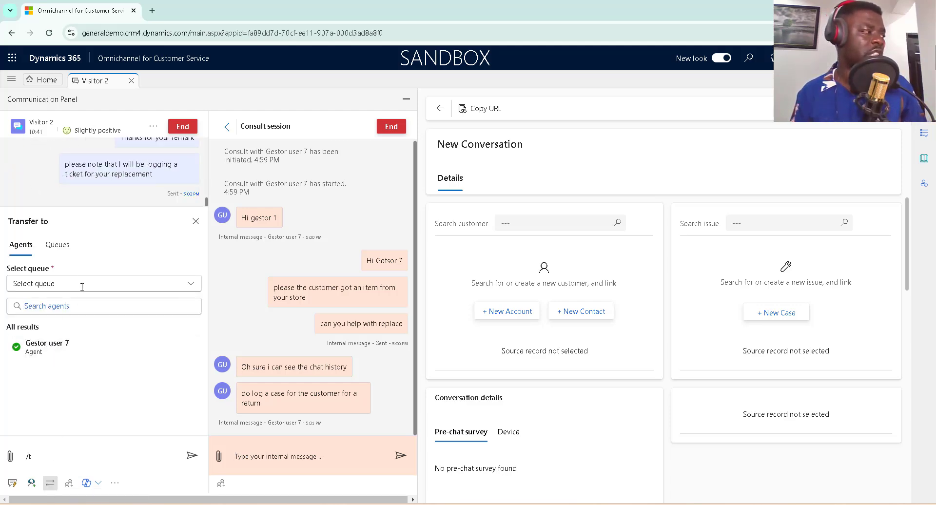
pyautogui.click(196, 288)
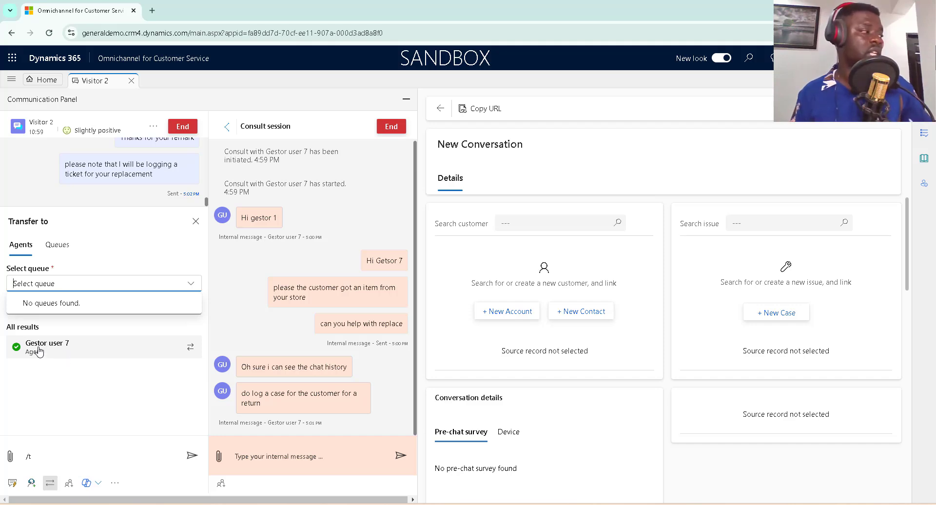
pyautogui.click(59, 251)
pyautogui.click(58, 248)
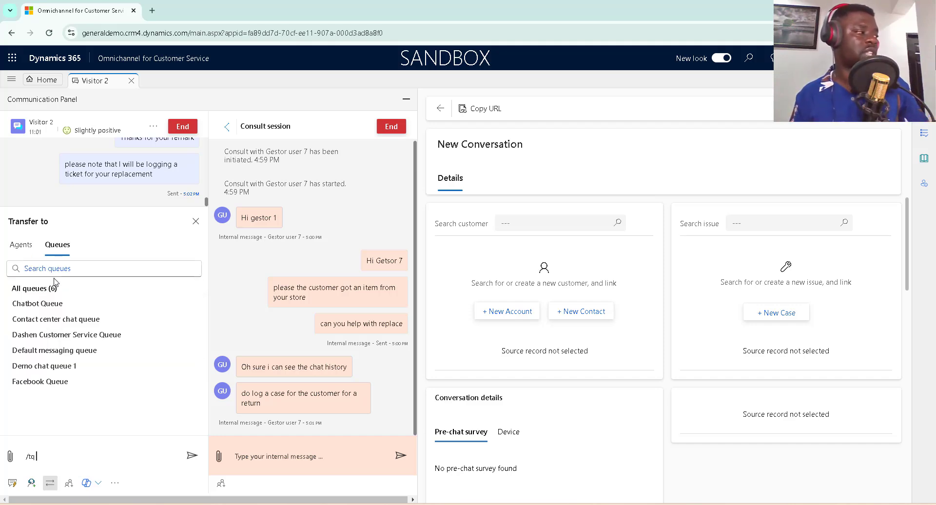
pyautogui.write('g')
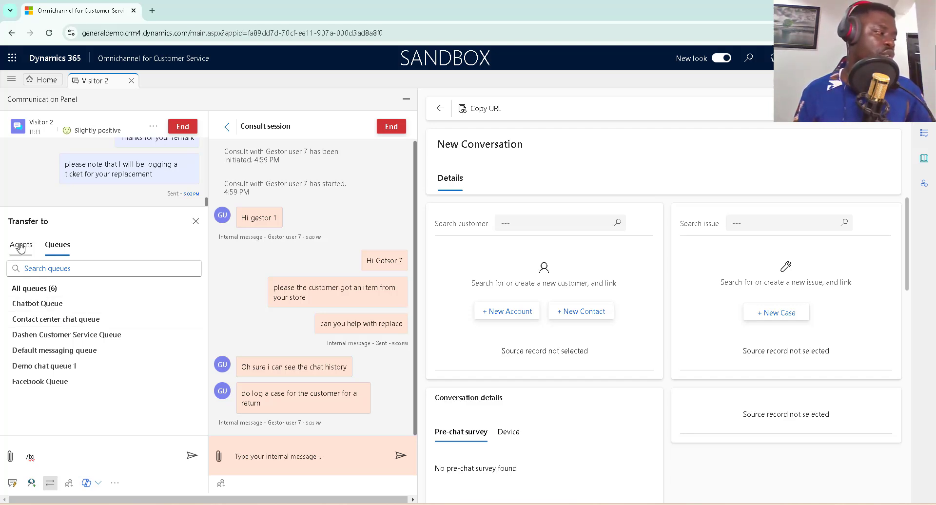
pyautogui.click(196, 221)
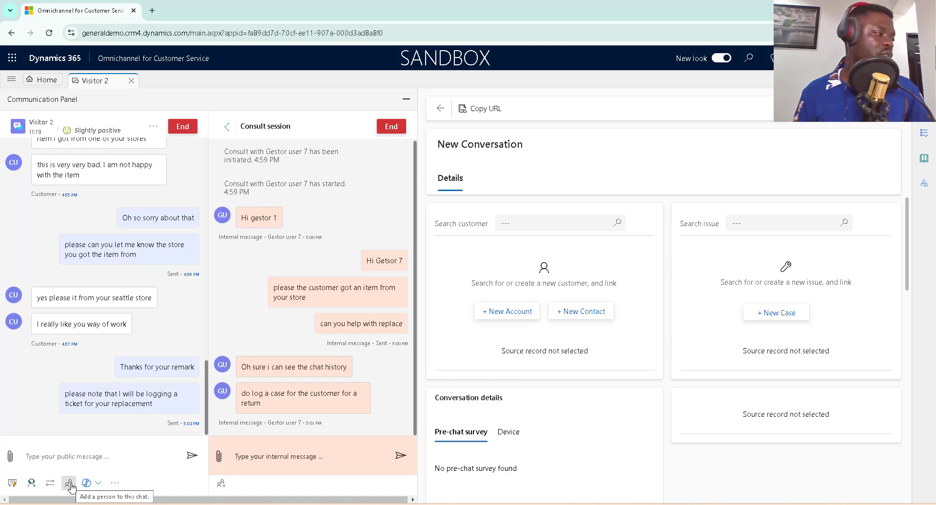
# Open the Add agent to conversation panel, which lists Gestor user 7 as available.
pyautogui.click(68, 483)
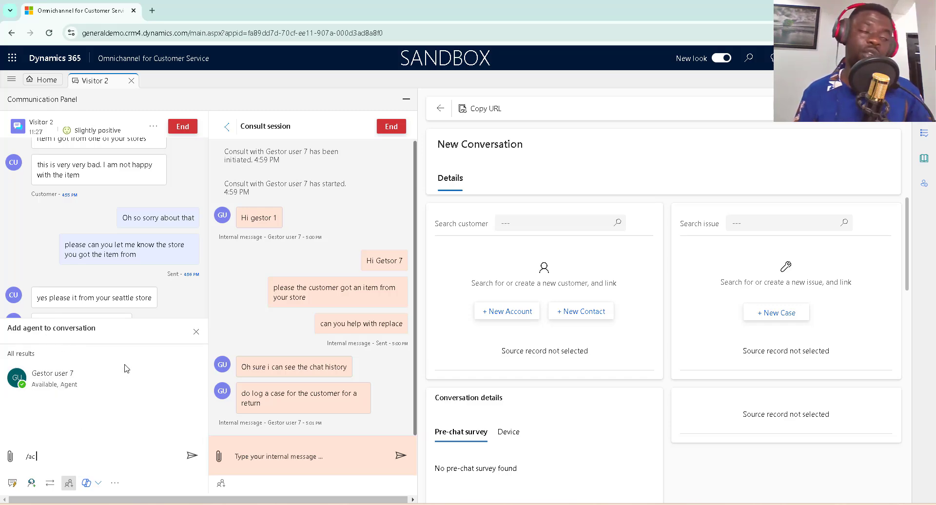
pyautogui.moveTo(128, 379)
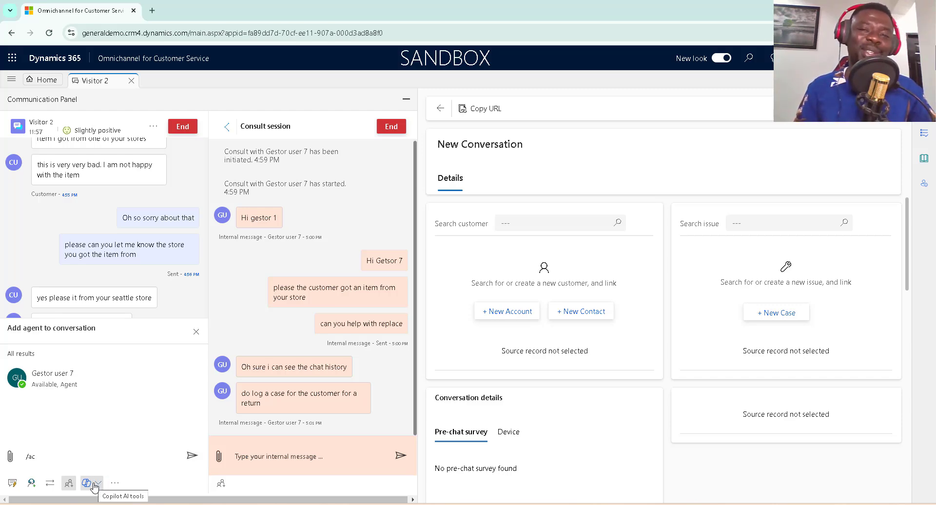
# Generate a Copilot conversation summary, then bring up the Ongoing Conversations Dashboard.
pyautogui.click(95, 484)
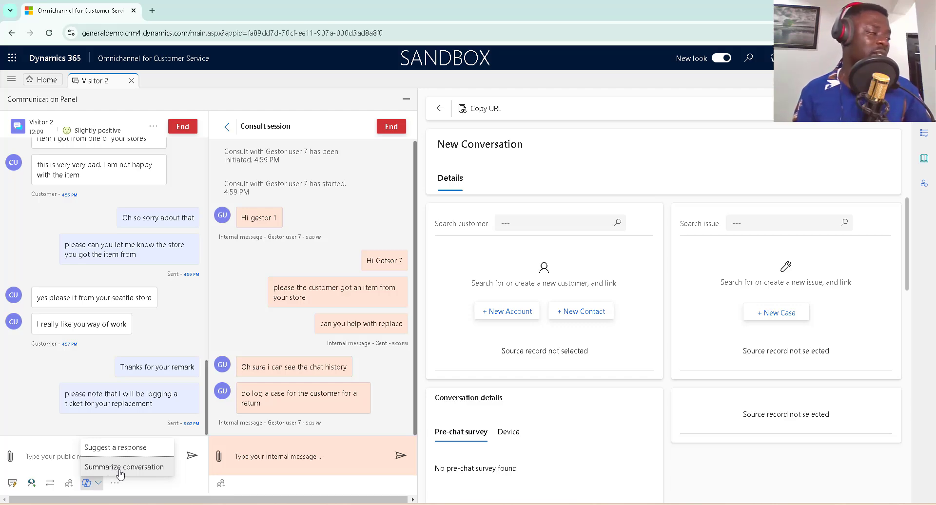
pyautogui.click(121, 467)
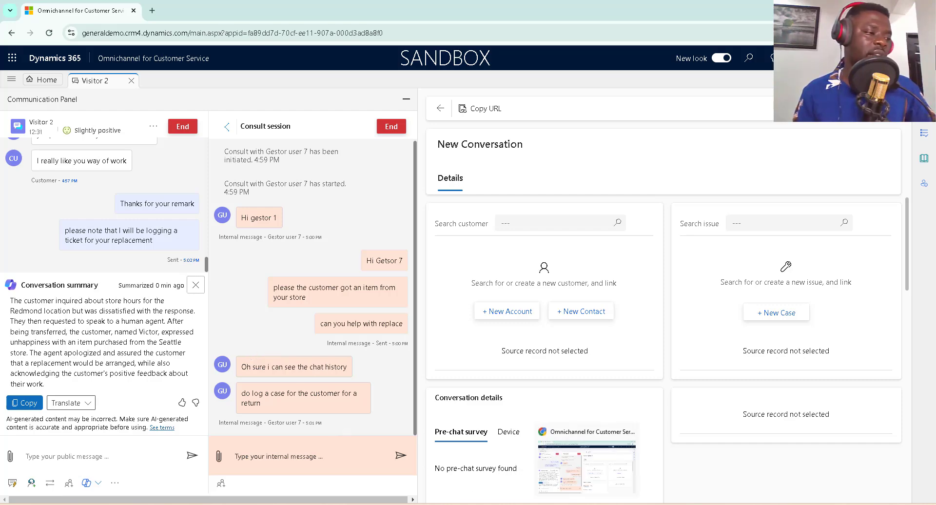
pyautogui.click(587, 504)
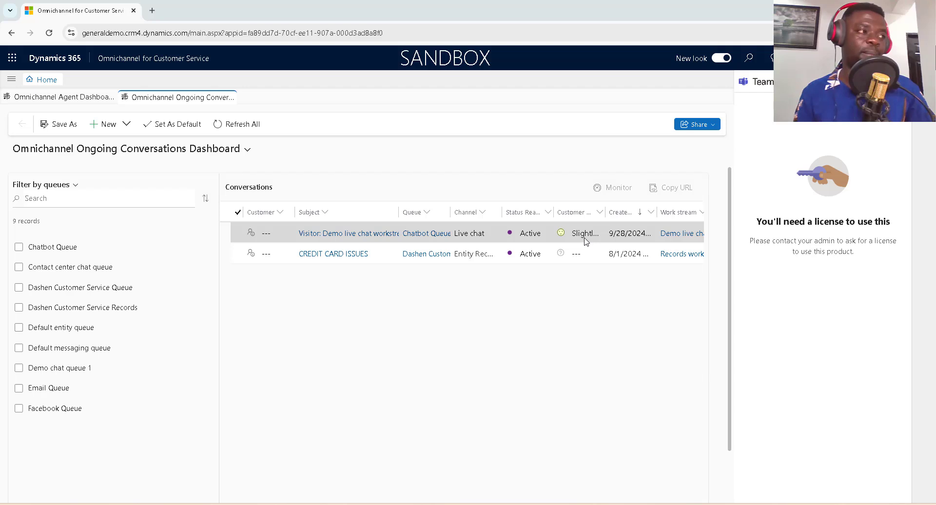
# Select the visitor's live chat row in the Conversations grid for monitoring.
pyautogui.click(239, 234)
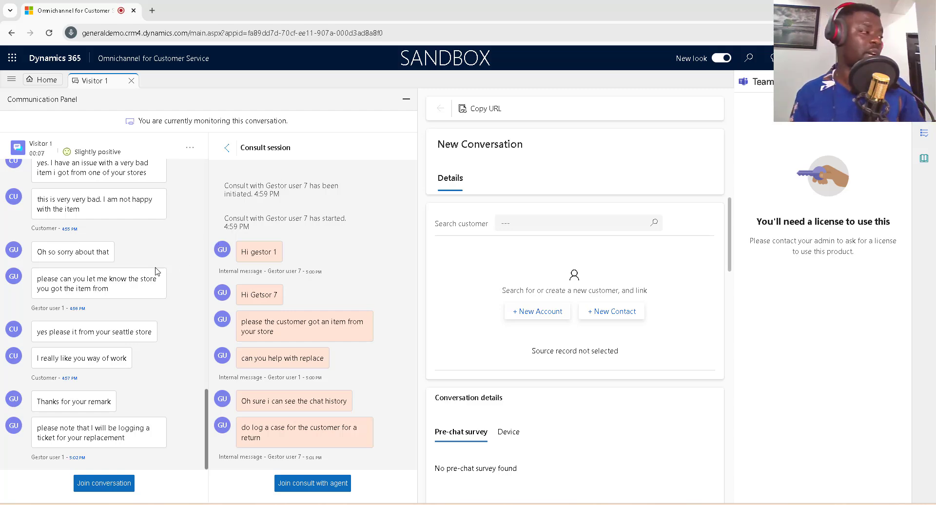
pyautogui.scroll(2, 142, 388)
pyautogui.scroll(10, 142, 389)
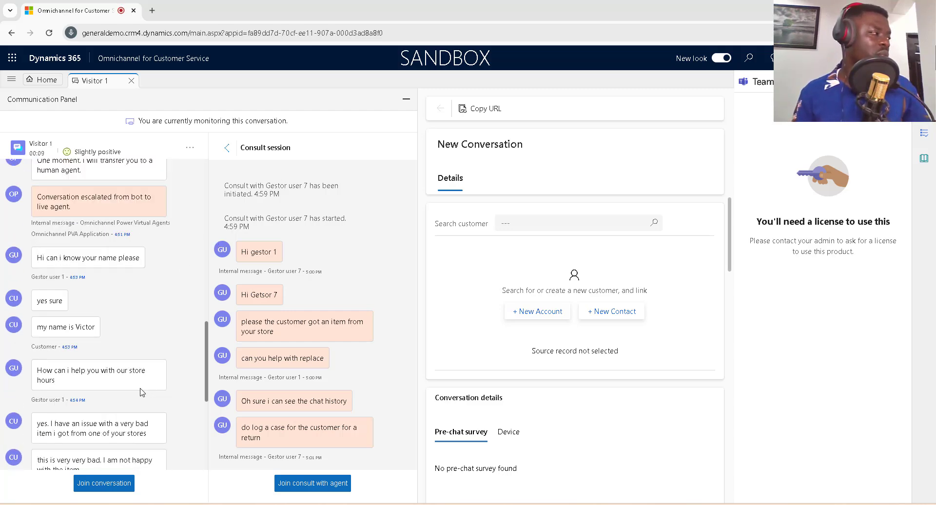
pyautogui.scroll(-3, 139, 392)
pyautogui.scroll(-7, 139, 394)
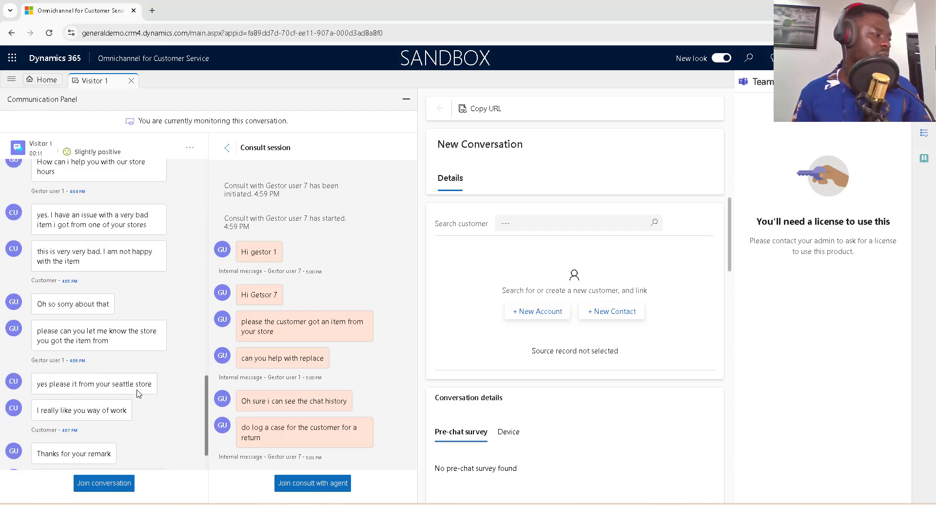
pyautogui.scroll(10, 137, 394)
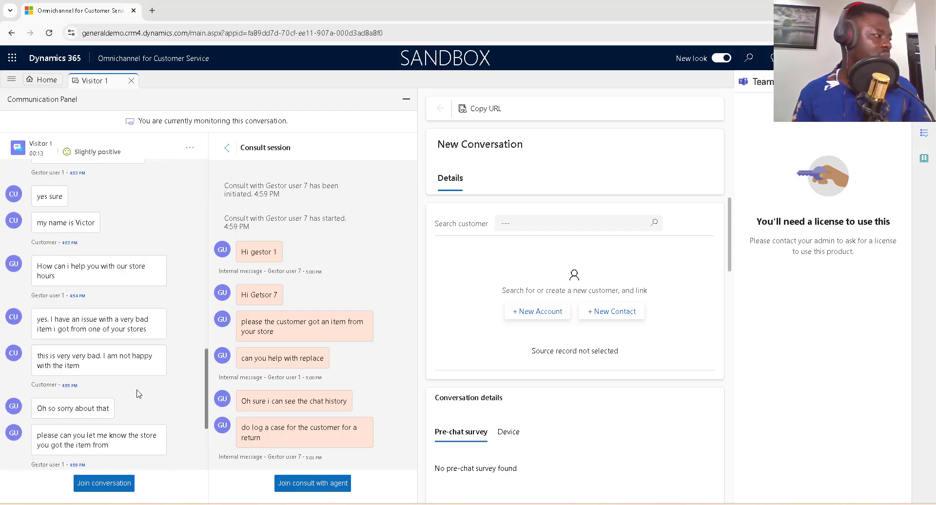
pyautogui.scroll(5, 138, 393)
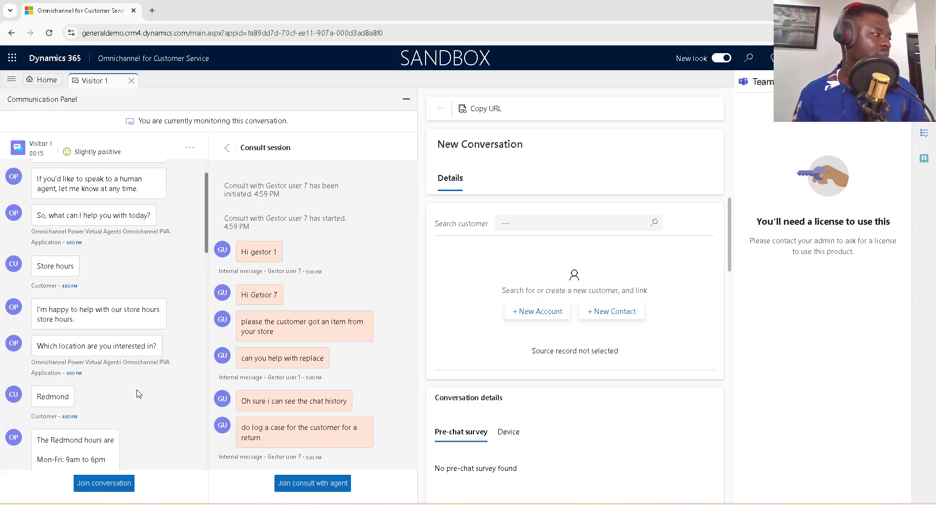
pyautogui.scroll(-10, 142, 394)
pyautogui.scroll(-3, 144, 395)
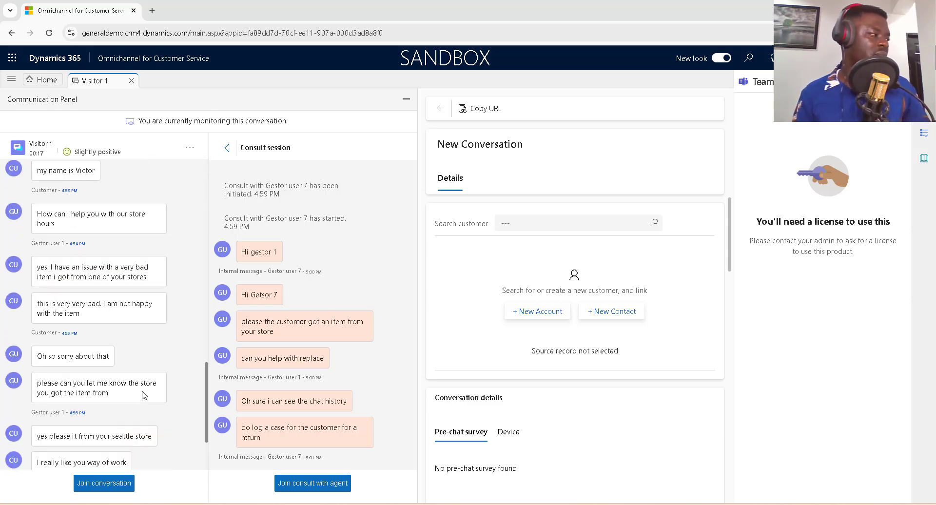
pyautogui.scroll(-2, 144, 395)
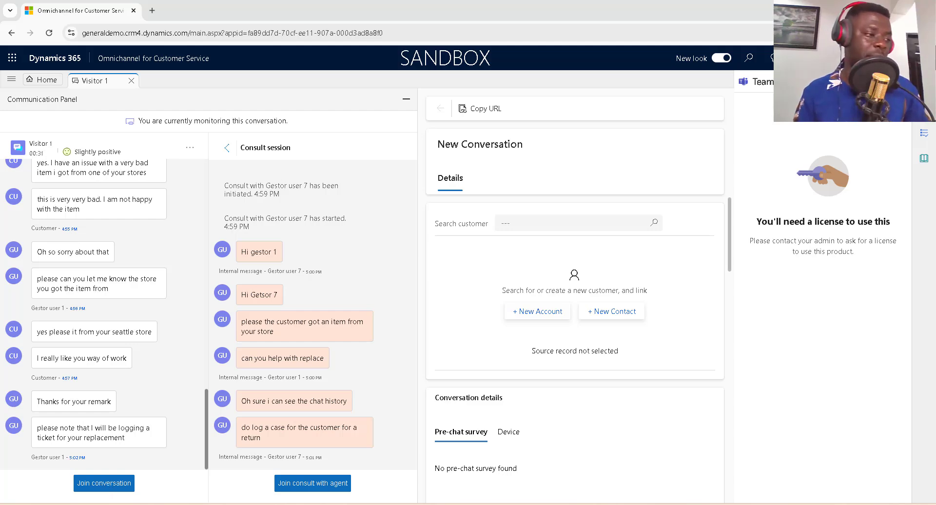
pyautogui.hotkey('alt', 'Tab')
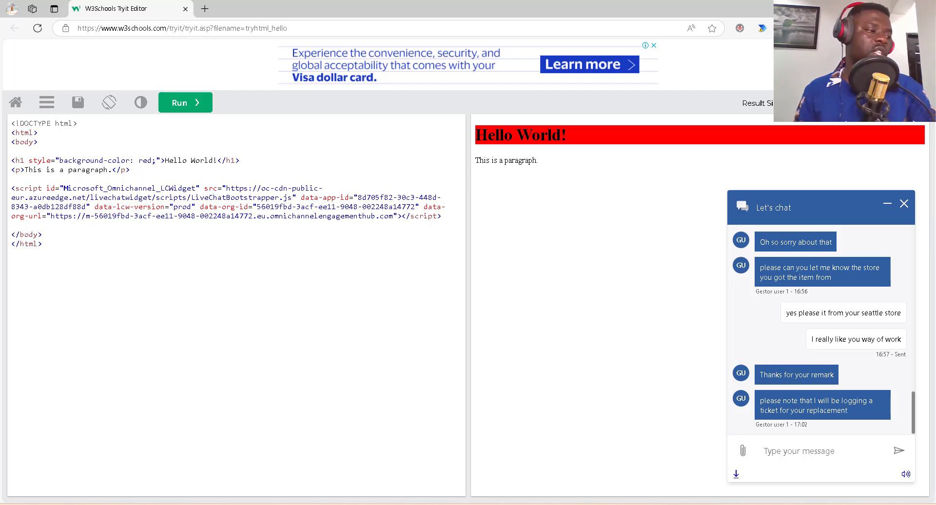
pyautogui.click(490, 504)
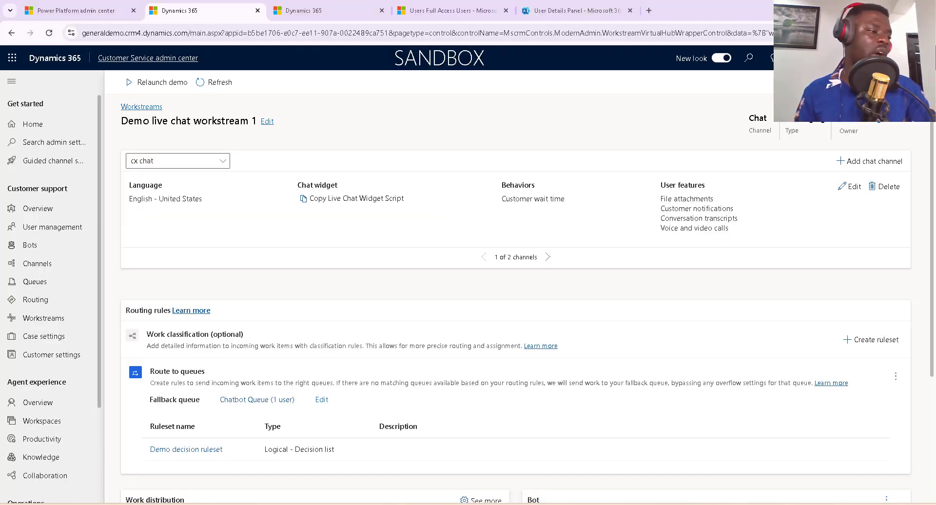
pyautogui.moveTo(566, 504)
pyautogui.click(566, 466)
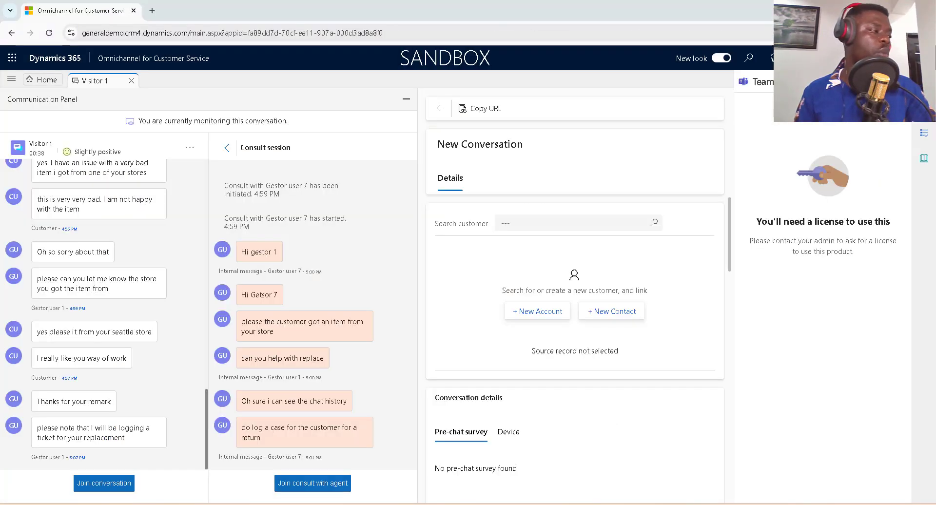
# Join Visitor 1's conversation as supervisor, dismiss the Copilot suggestion tip, and check the customer's chat.
pyautogui.click(120, 483)
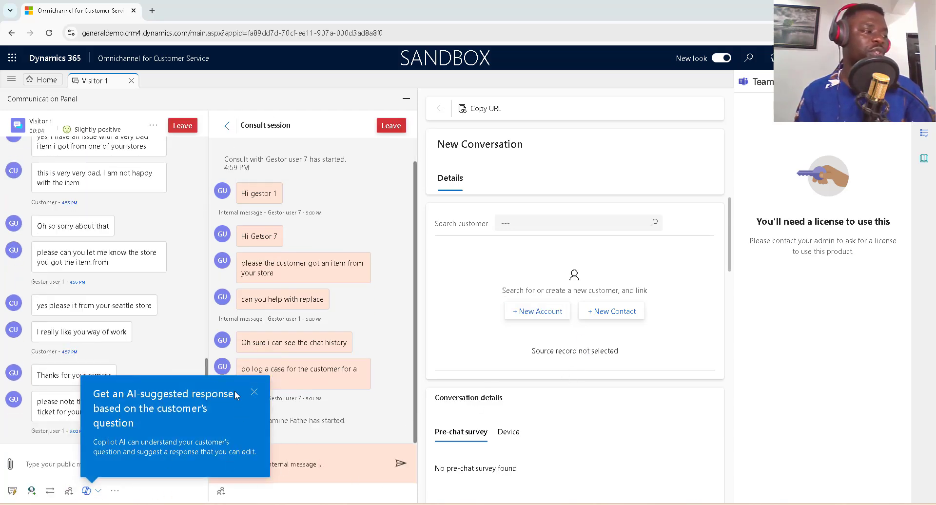
pyautogui.click(256, 393)
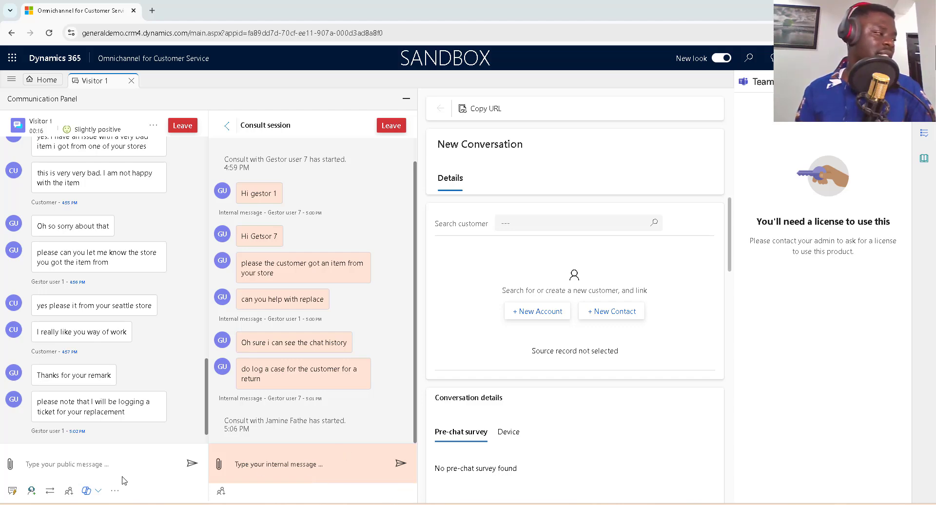
pyautogui.click(549, 504)
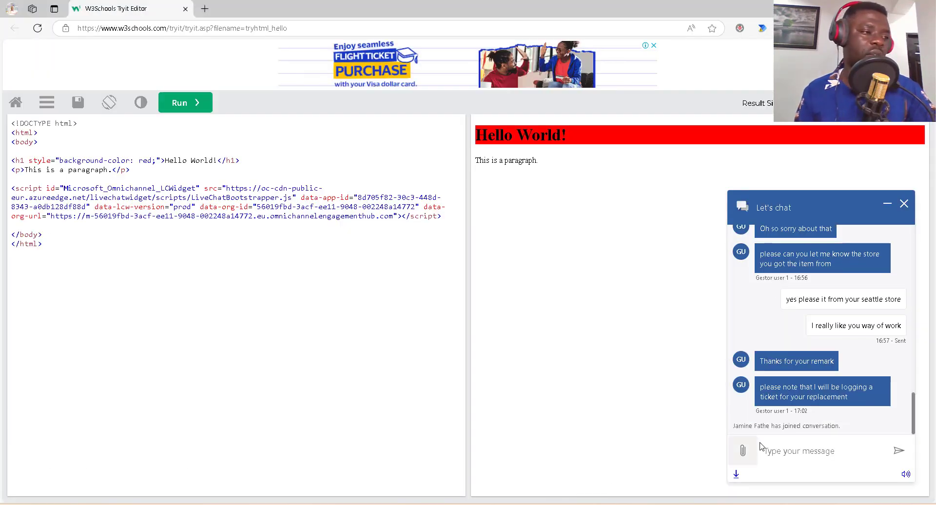
# Highlight the 'has joined conversation' notice in the customer chat, then return to Visitor 1's workspace.
pyautogui.moveTo(842, 430); pyautogui.dragTo(733, 427)
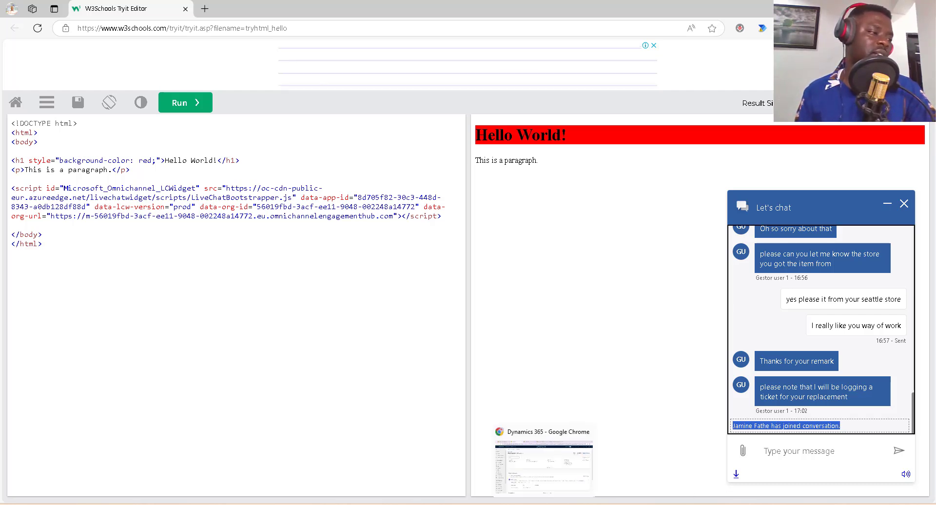
pyautogui.click(544, 504)
pyautogui.click(521, 504)
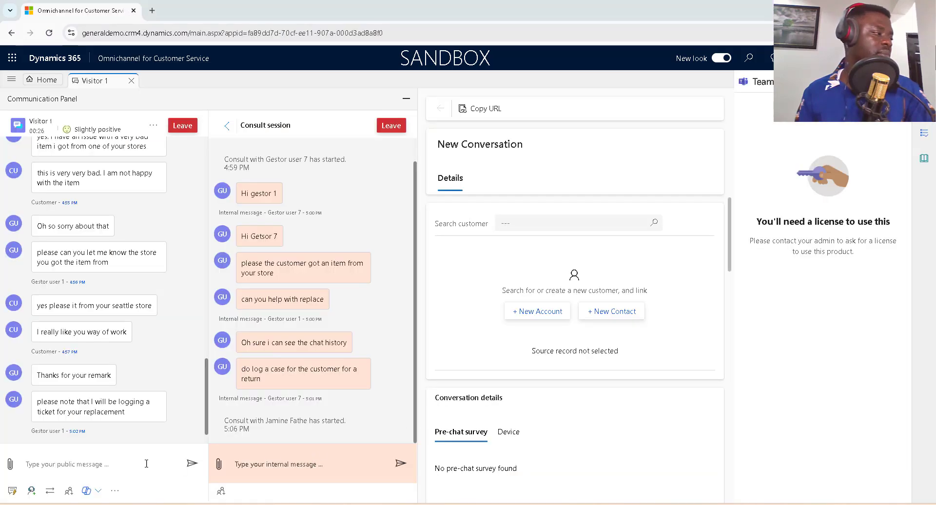
# As supervisor, send the customer 'Hi Customer' and 'This is getsor 1 manager'.
pyautogui.write('Hi')
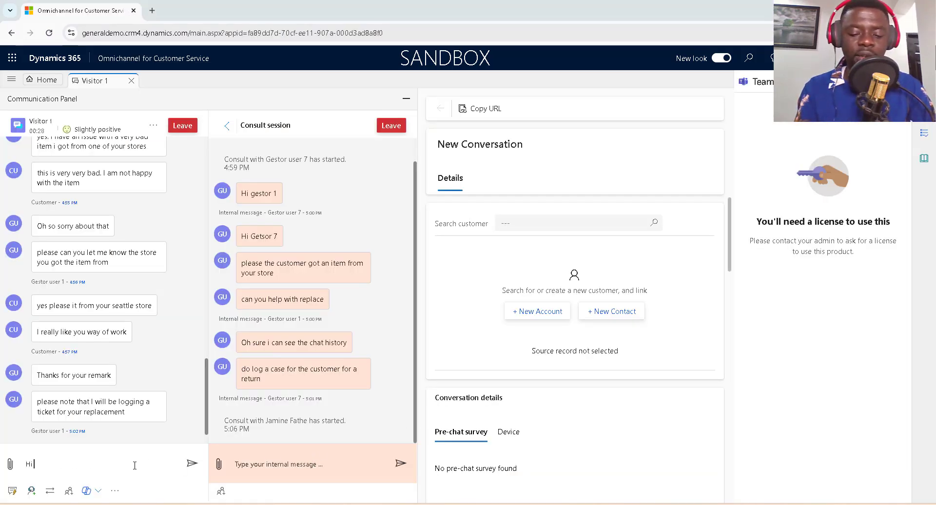
pyautogui.write(' Customer')
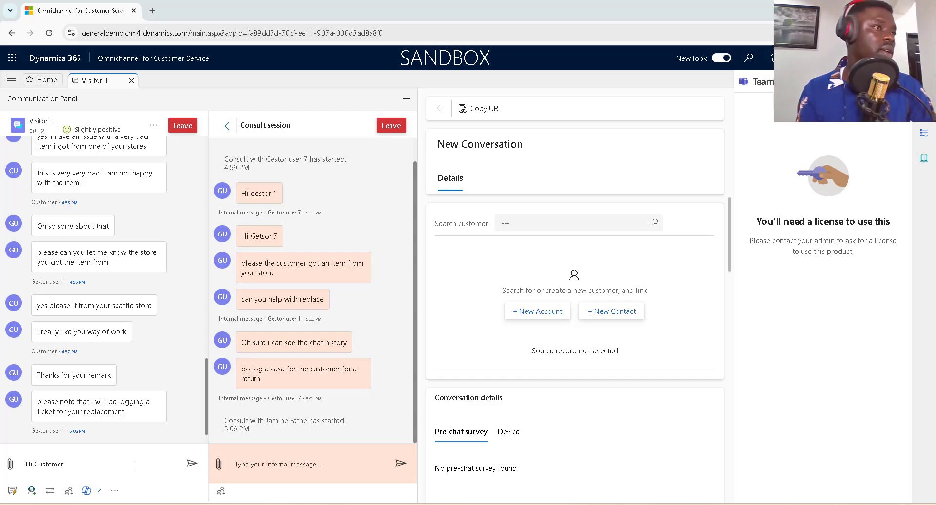
pyautogui.press('Return')
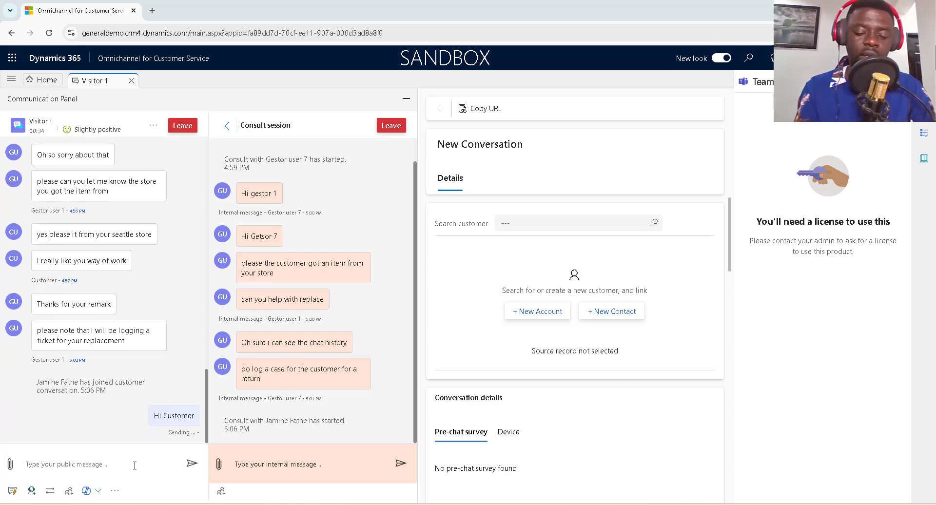
pyautogui.write('This is')
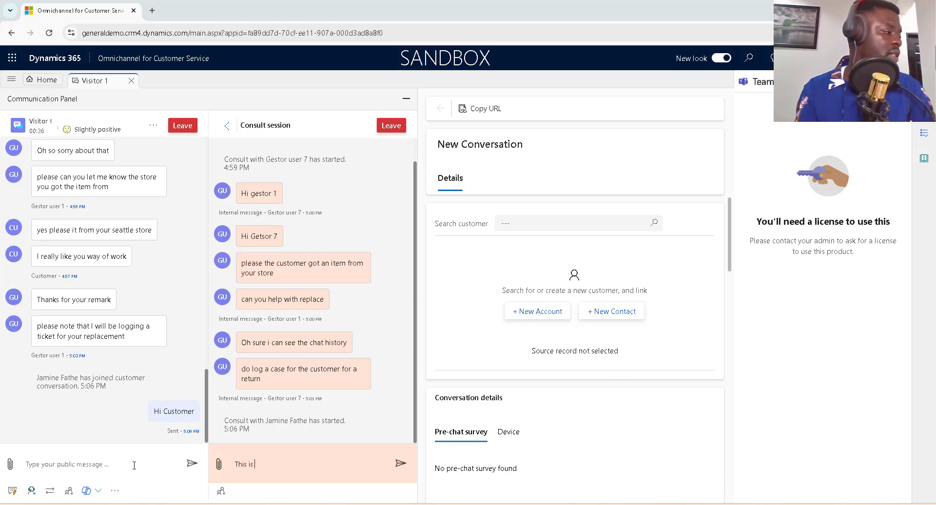
pyautogui.press('BackSpace')
pyautogui.press('BackSpace')
pyautogui.press('BackSpace')
pyautogui.press('BackSpace')
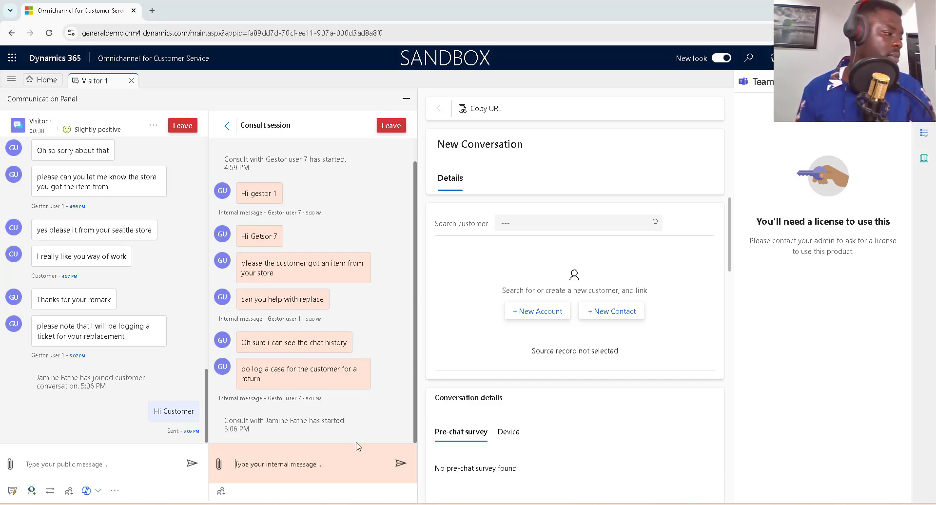
pyautogui.write('This is ')
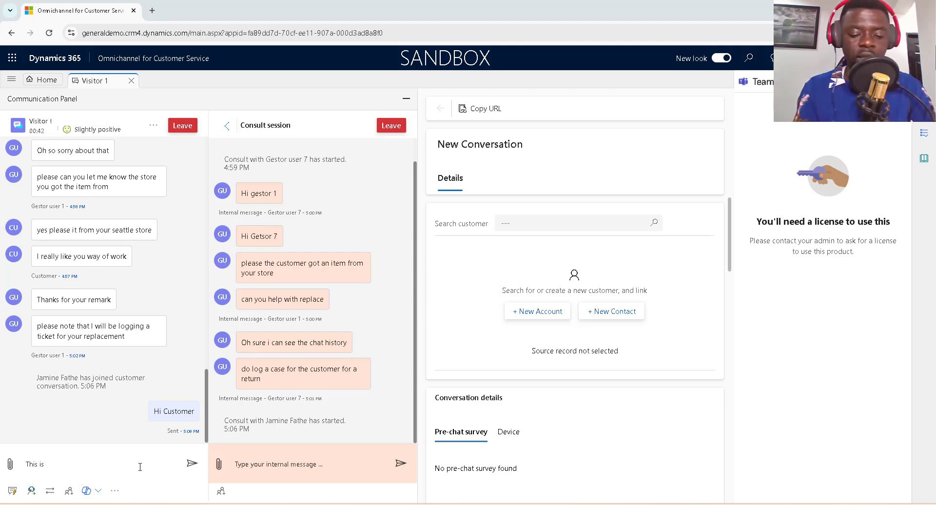
pyautogui.write('getsor')
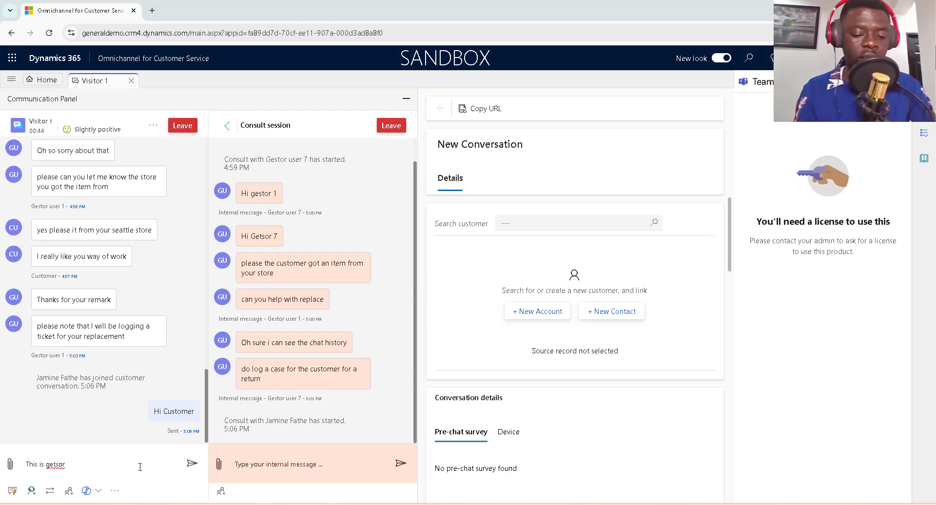
pyautogui.write(' 1 manager')
pyautogui.press('Return')
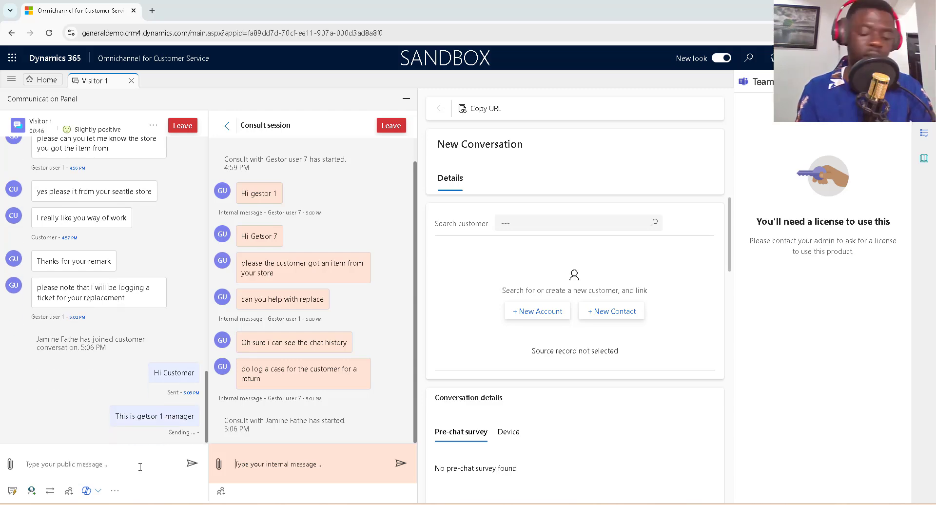
# Publicly send the customer 'i am here to help speed up your request'.
pyautogui.write('I am here')
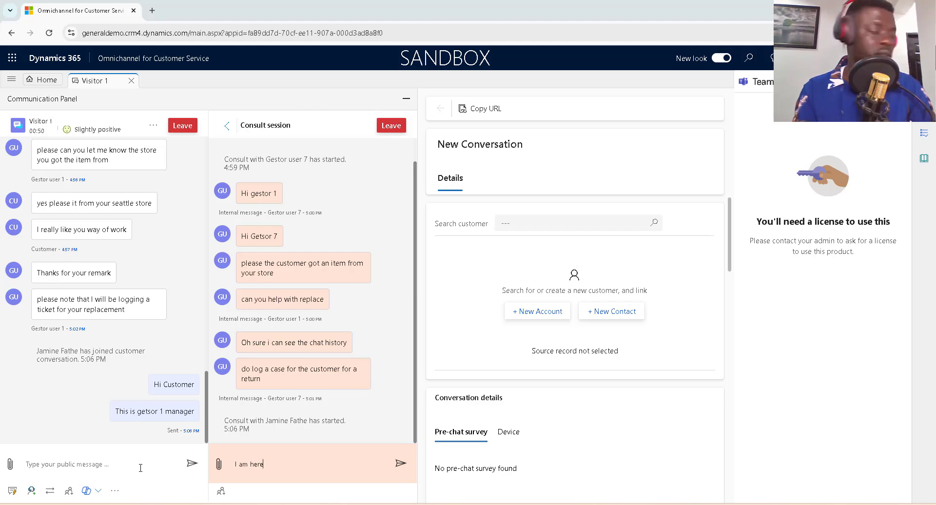
pyautogui.press('BackSpace')
pyautogui.press('BackSpace')
pyautogui.press('BackSpace')
pyautogui.press('BackSpace')
pyautogui.press('BackSpace')
pyautogui.press('BackSpace')
pyautogui.press('BackSpace')
pyautogui.press('BackSpace')
pyautogui.press('BackSpace')
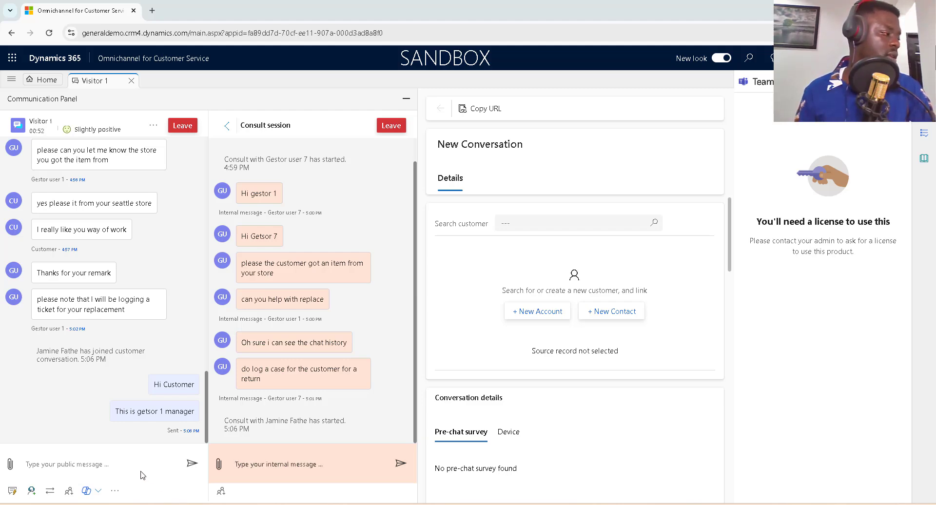
pyautogui.click(128, 461)
pyautogui.write('i a')
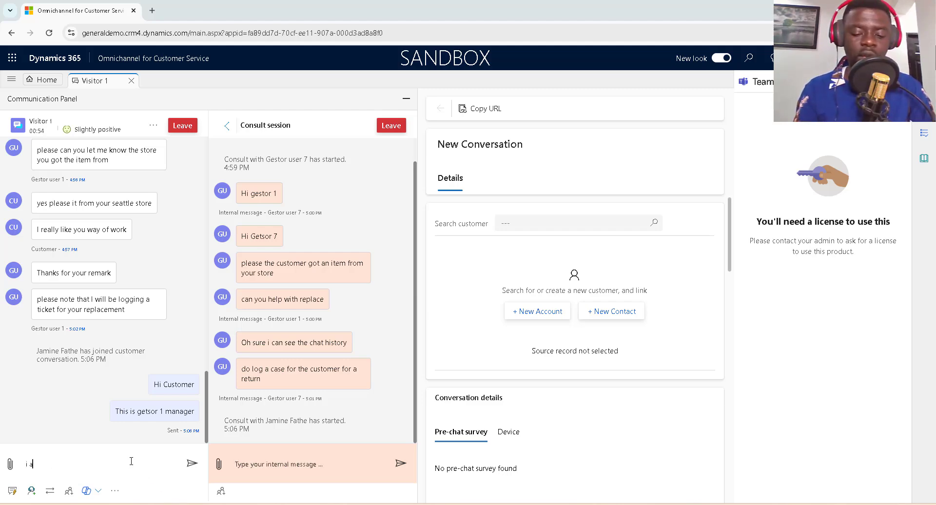
pyautogui.write('m here to he')
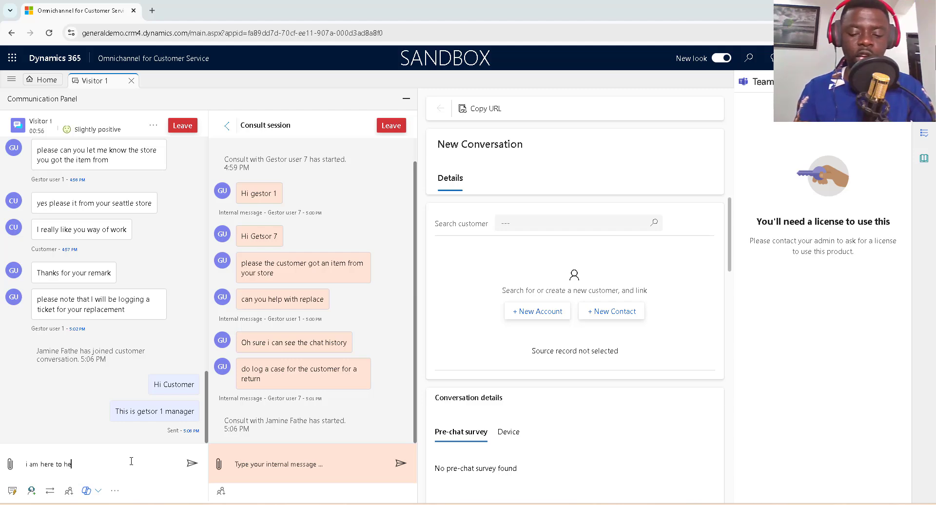
pyautogui.write('lp s')
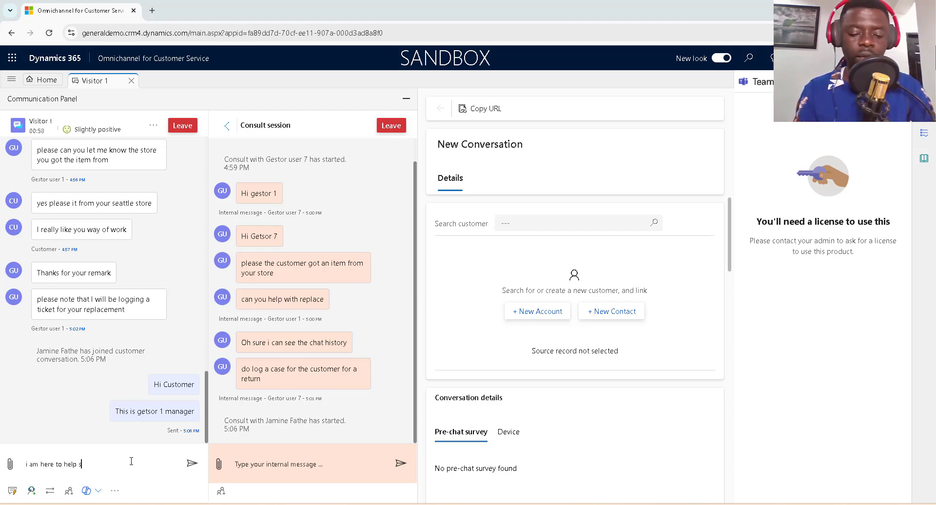
pyautogui.write('pee')
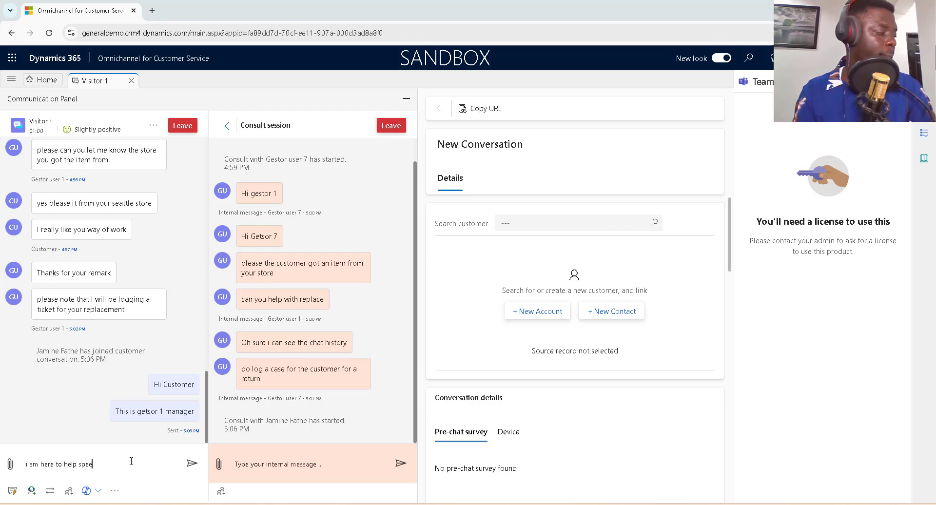
pyautogui.write('d up y')
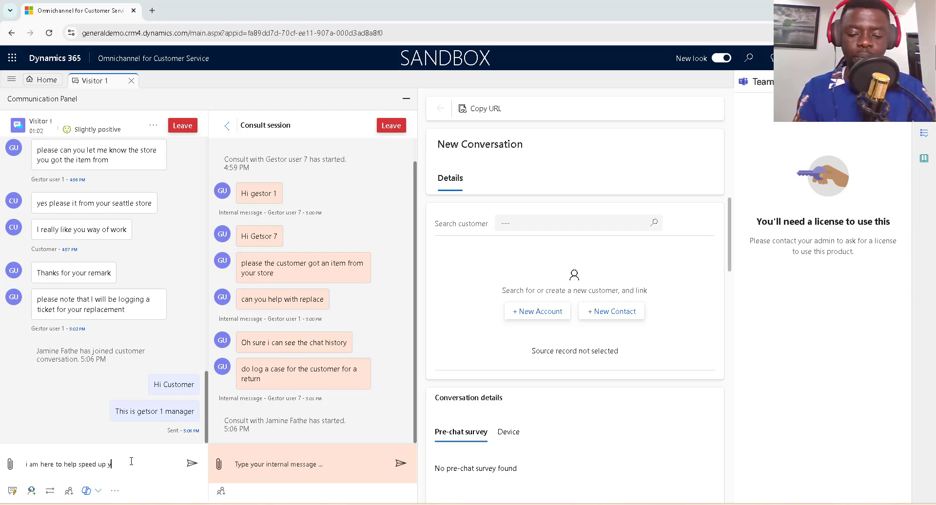
pyautogui.write('our re')
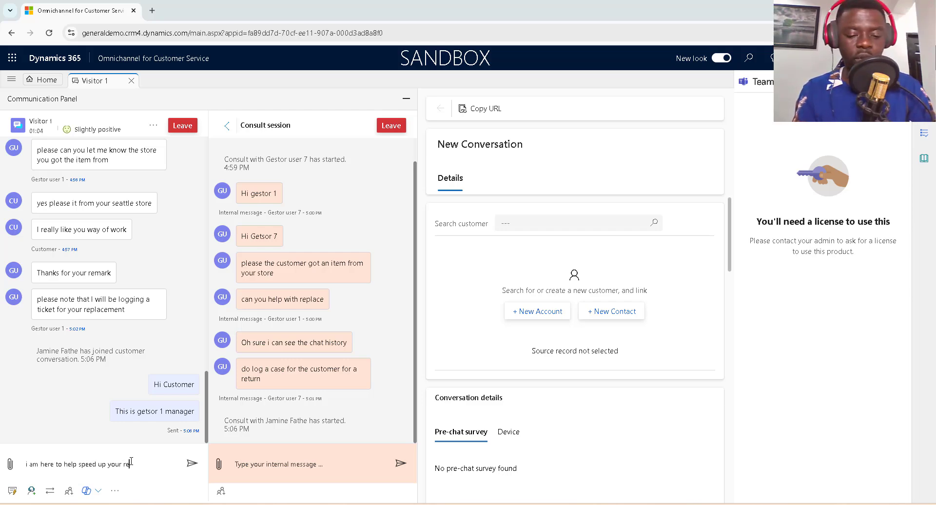
pyautogui.write('quest')
pyautogui.press('Return')
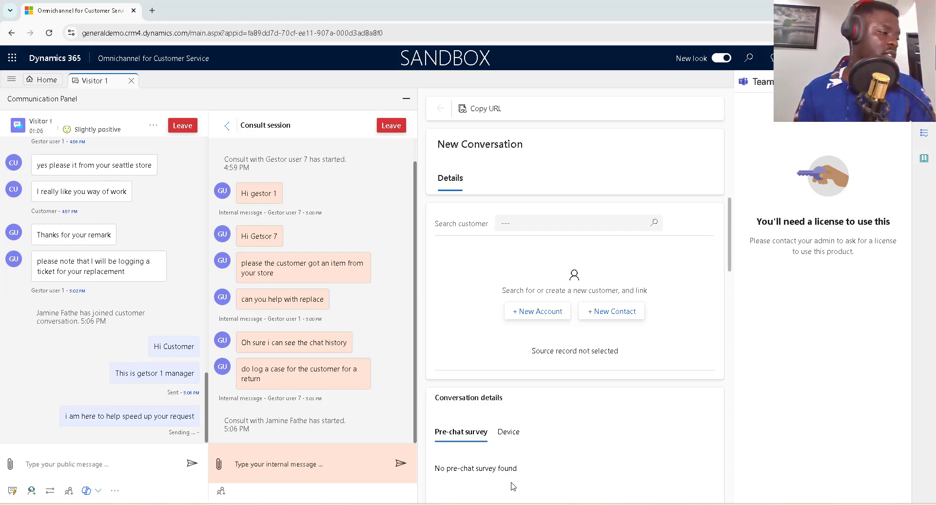
pyautogui.click(502, 504)
# As the customer, reply 'oh this is super and great. I am glad to have the manager here'.
pyautogui.click(771, 452)
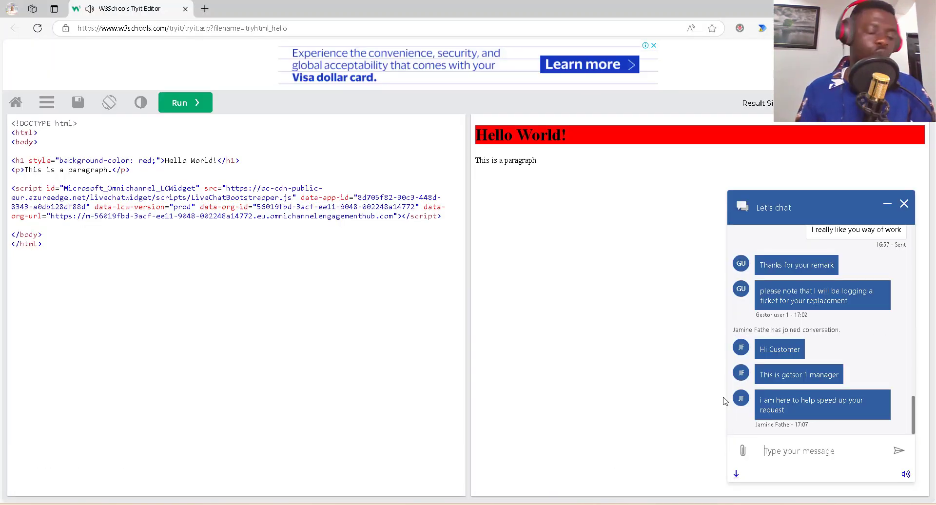
pyautogui.write('oh thi')
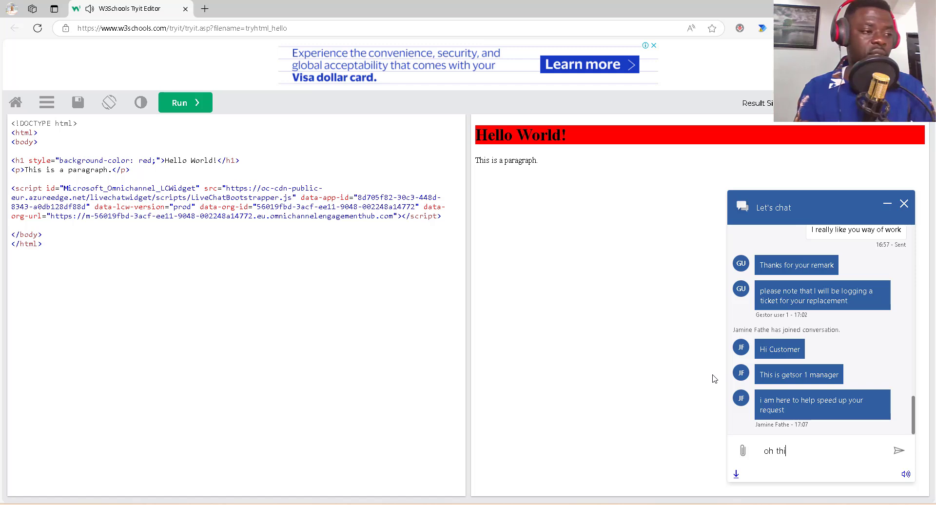
pyautogui.write('s is super ')
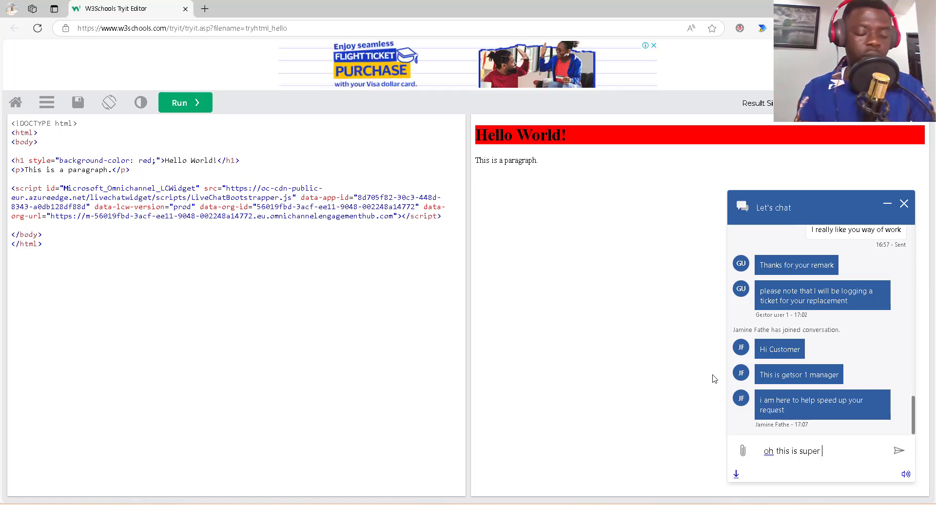
pyautogui.write('and gre')
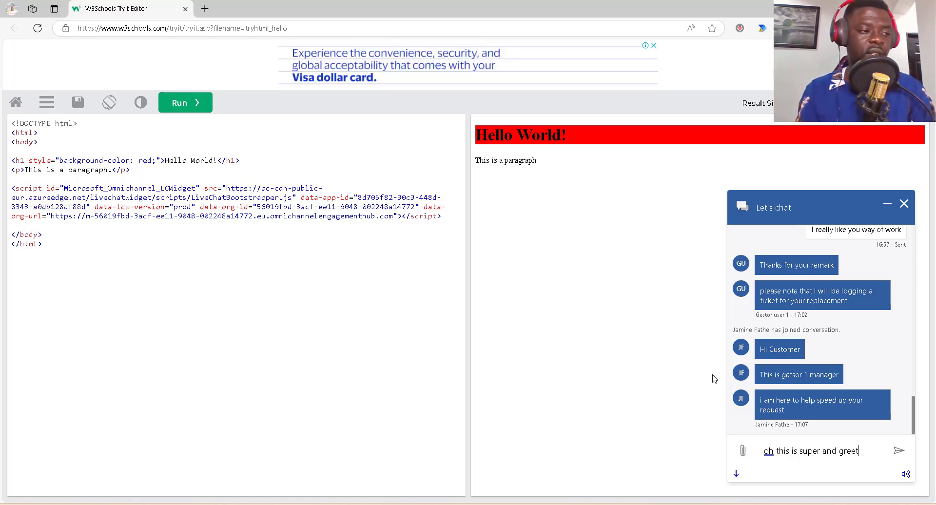
pyautogui.write('at')
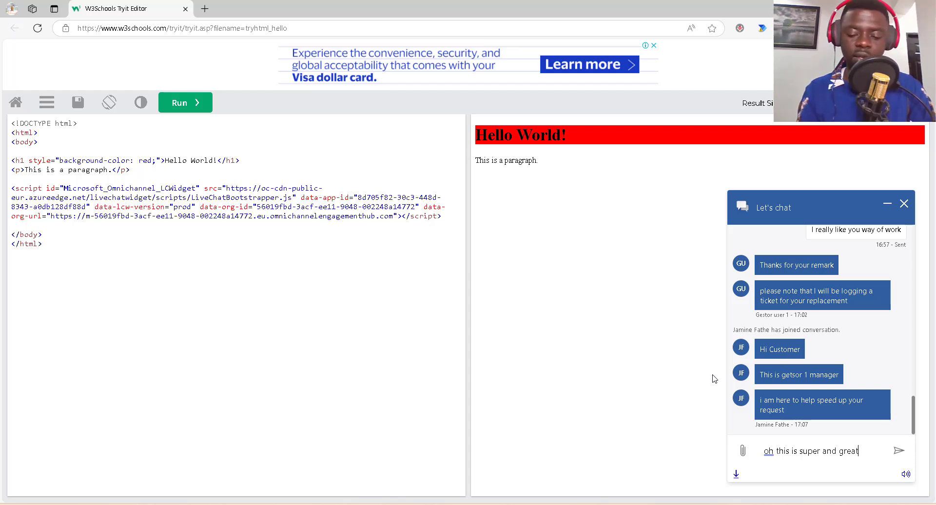
pyautogui.write('. I am h')
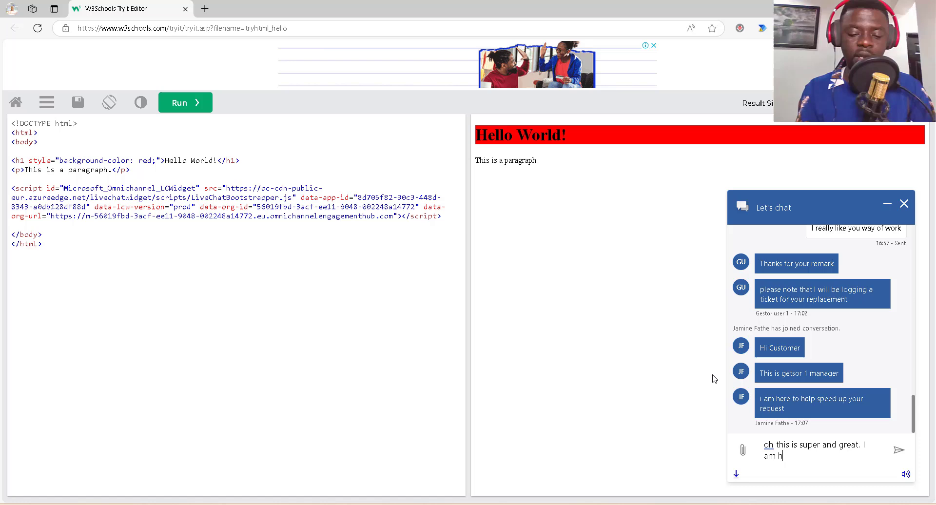
pyautogui.press('BackSpace')
pyautogui.write('gl')
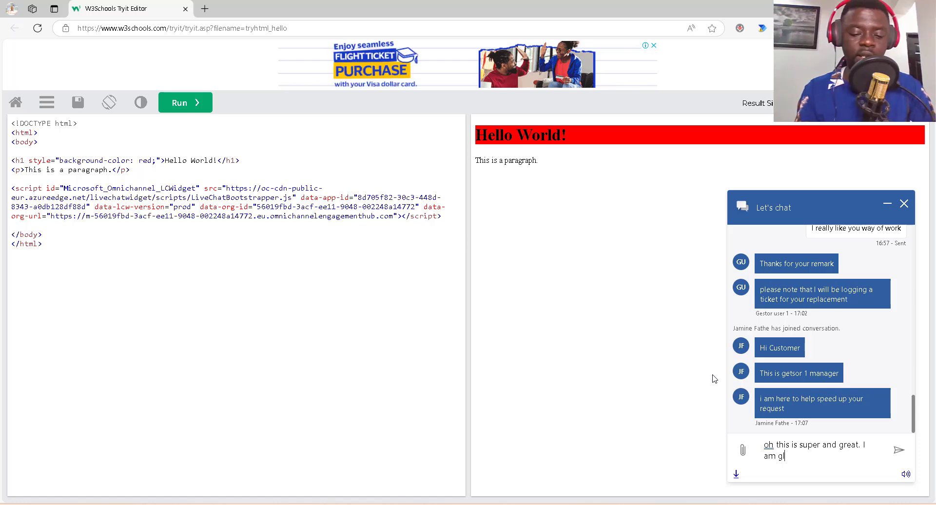
pyautogui.write('ad to have ')
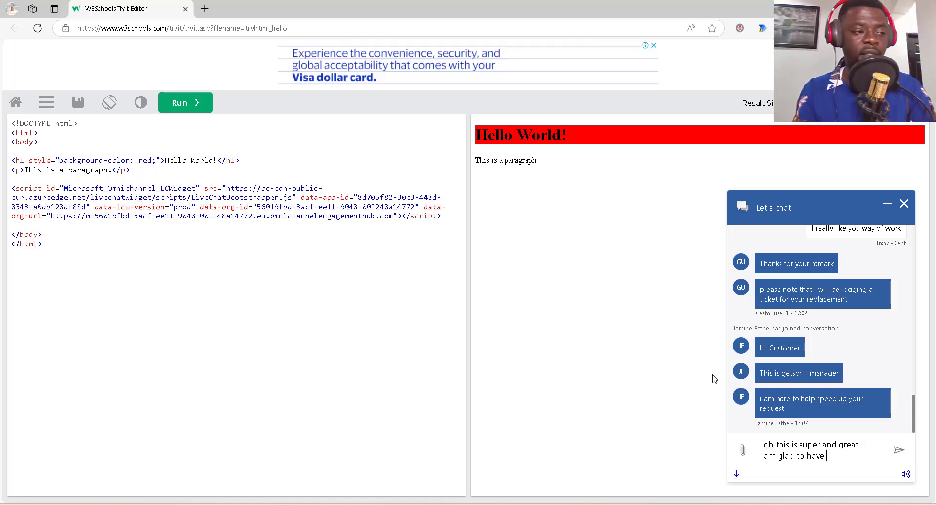
pyautogui.write('the manager her')
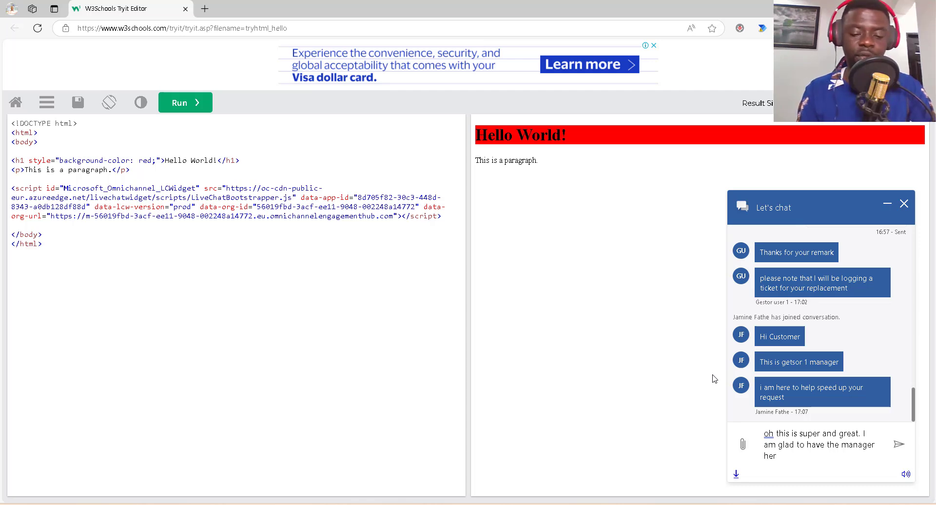
pyautogui.write('e')
pyautogui.press('Return')
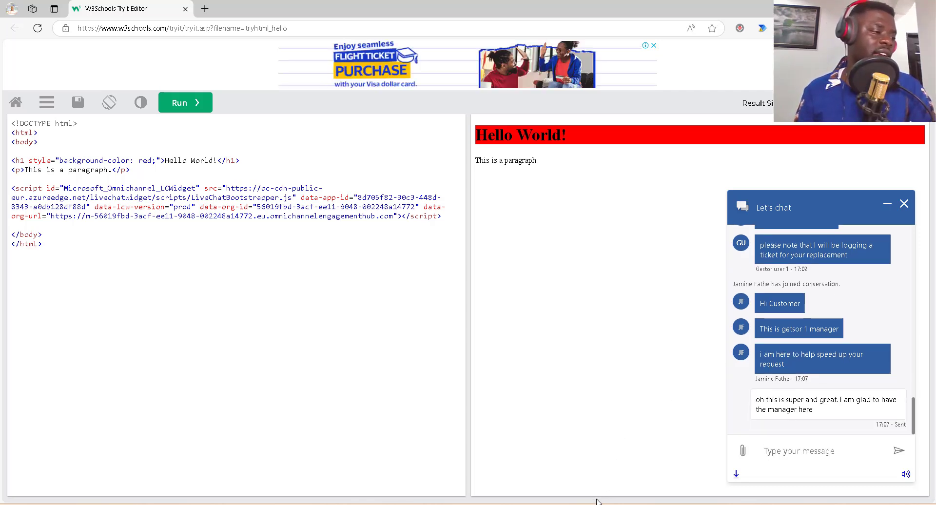
pyautogui.hotkey('alt', 'Tab')
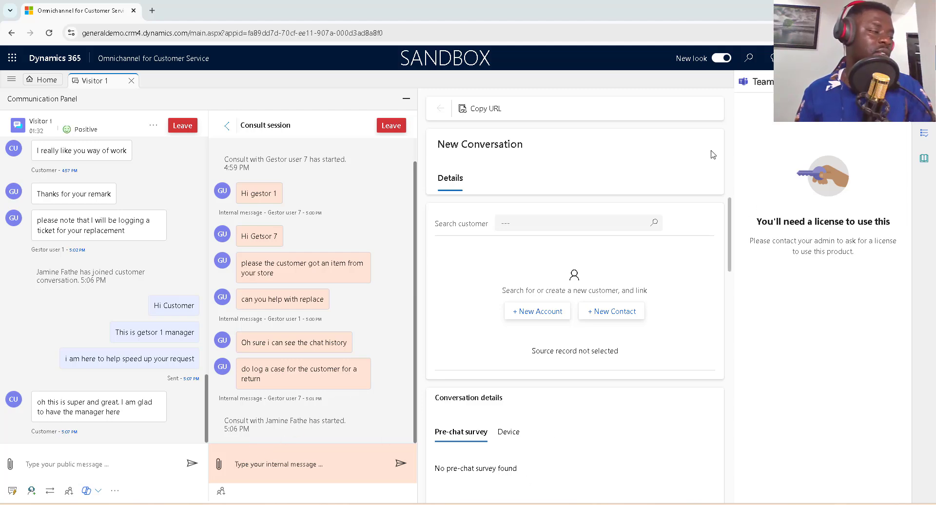
# Send the internal consult message 'can you give me a summary of the issue'.
pyautogui.click(255, 464)
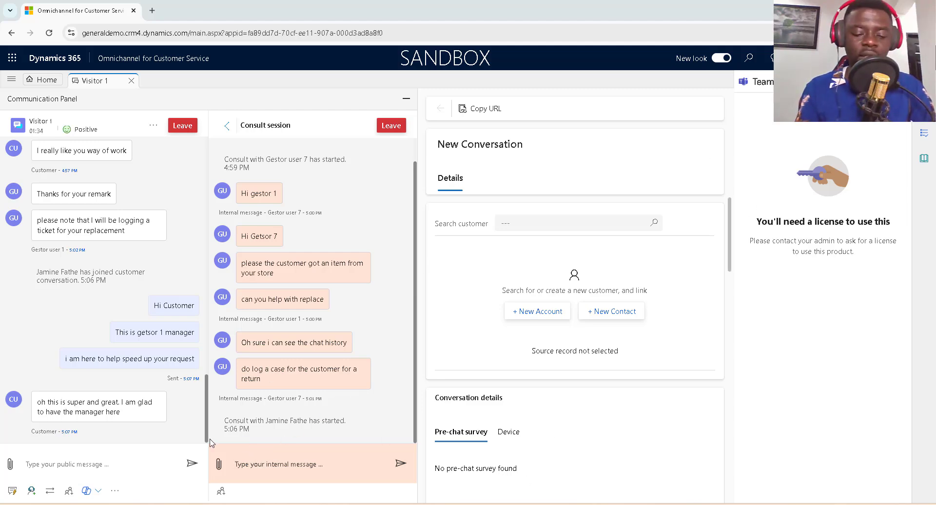
pyautogui.write('can y')
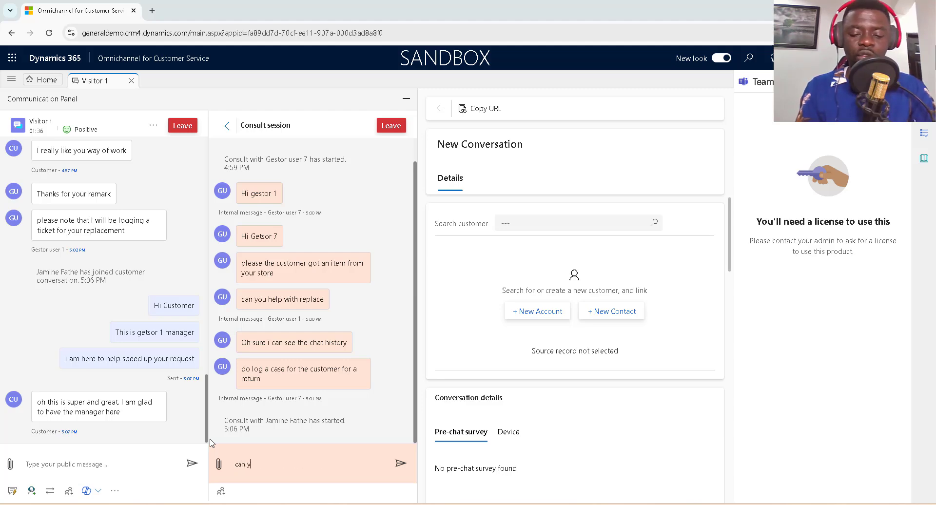
pyautogui.write('ou')
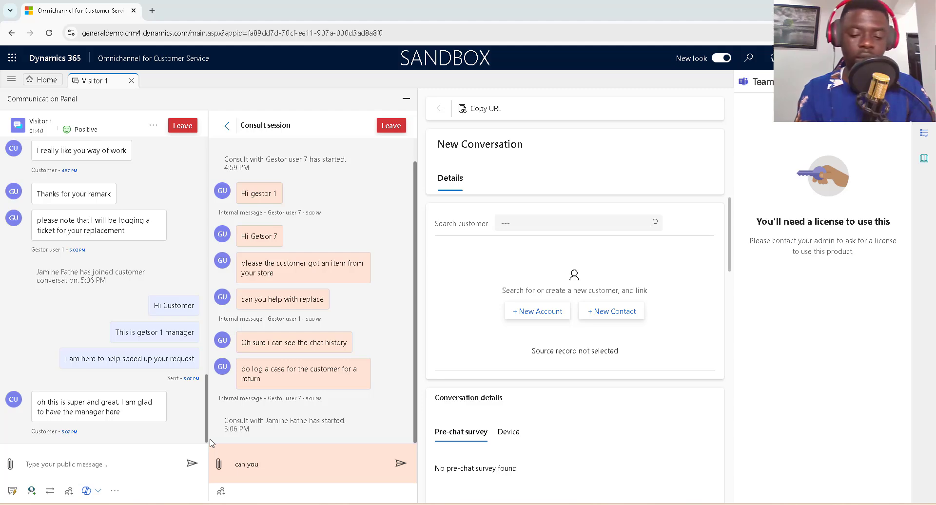
pyautogui.write(' give me a s')
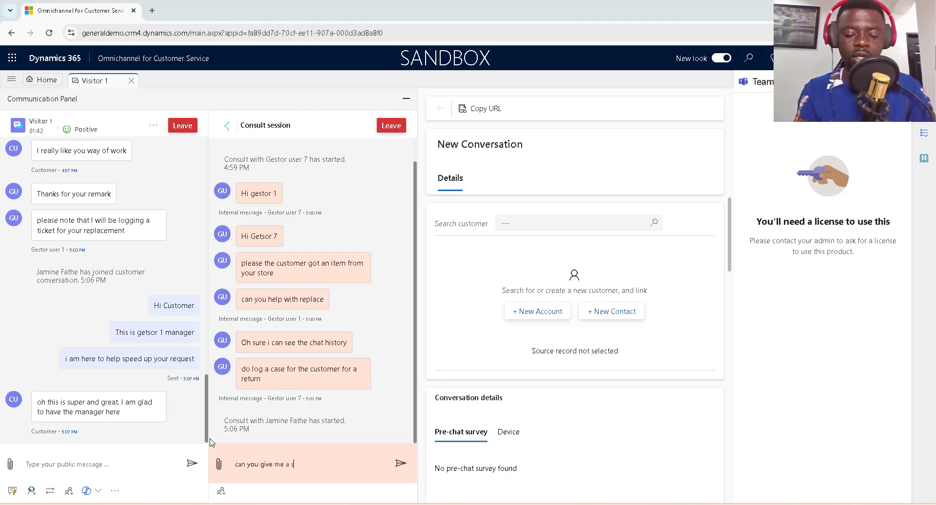
pyautogui.write('ummary fo')
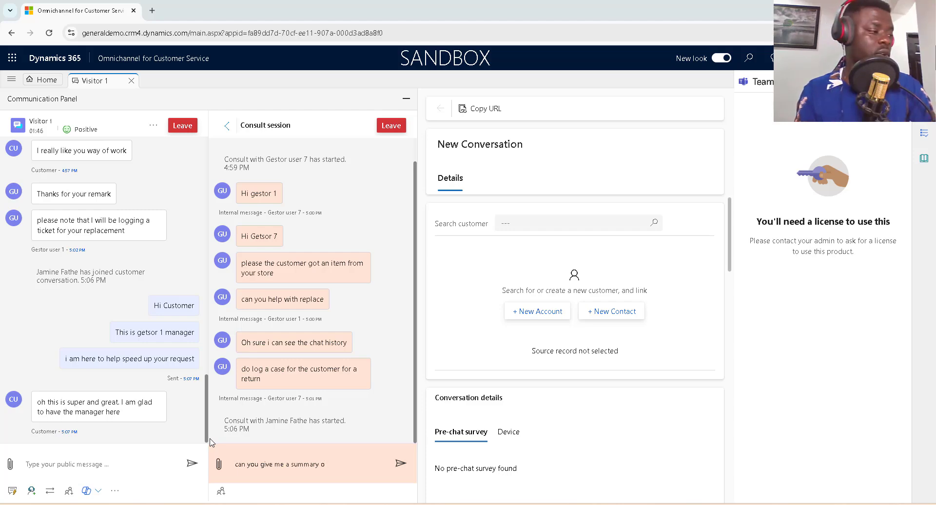
pyautogui.write(' od th')
pyautogui.press('BackSpace')
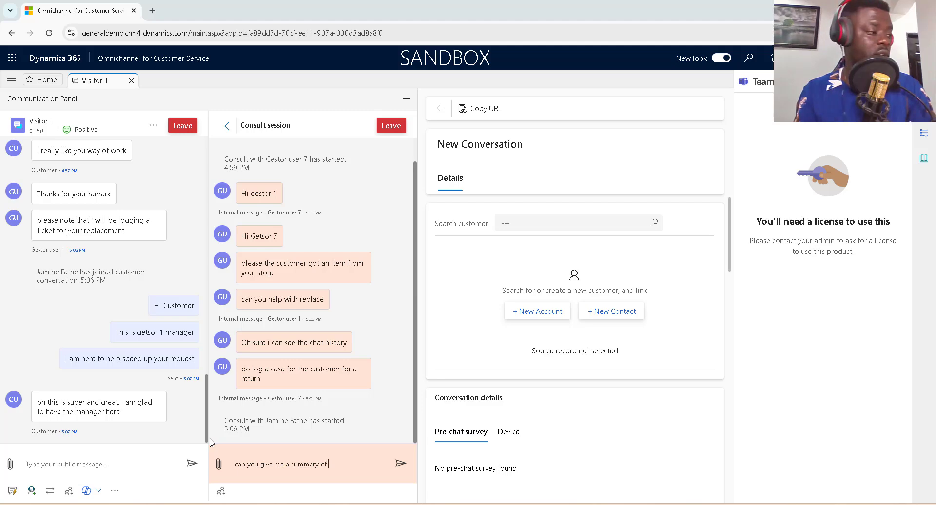
pyautogui.write('f the ')
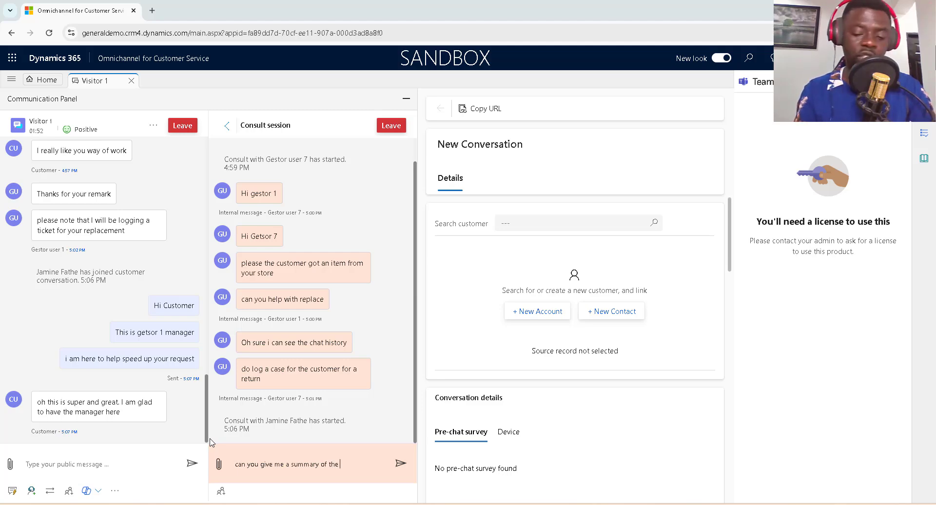
pyautogui.write('issue')
pyautogui.press('Return')
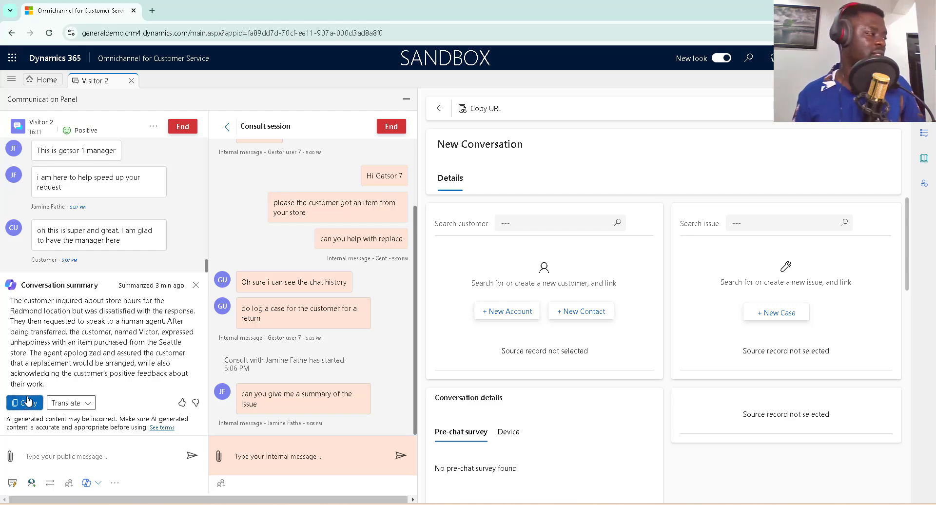
# Paste the copied AI conversation summary into the consult as an internal message, then return to Visitor 1.
pyautogui.click(43, 405)
pyautogui.click(247, 458)
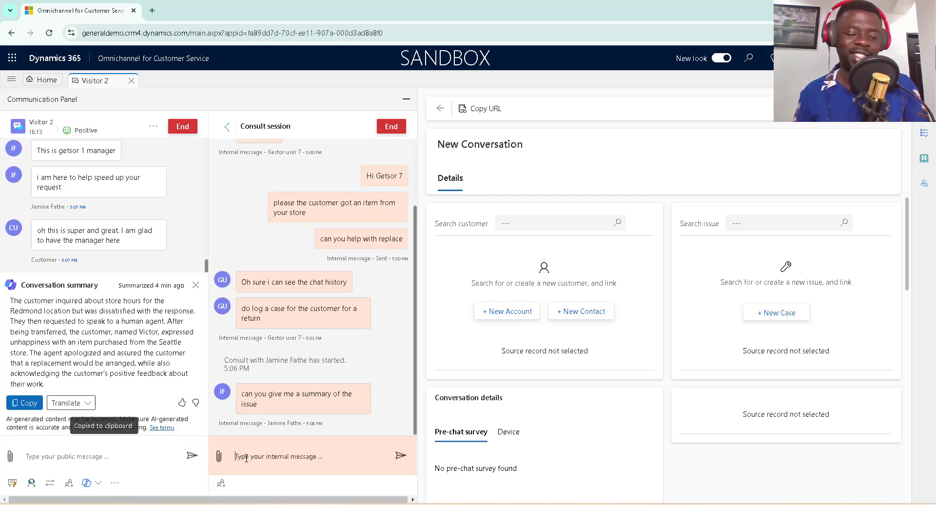
pyautogui.hotkey('ctrl', 'v')
pyautogui.click(400, 455)
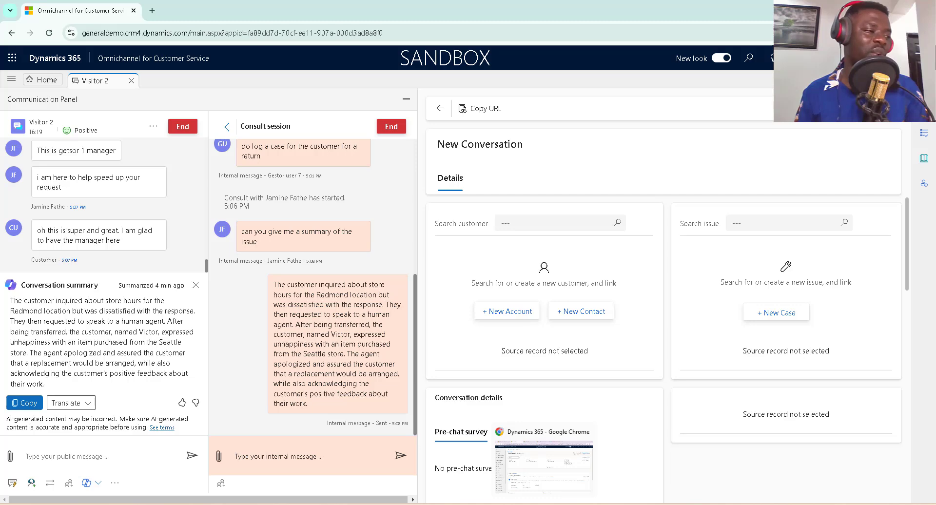
pyautogui.click(543, 460)
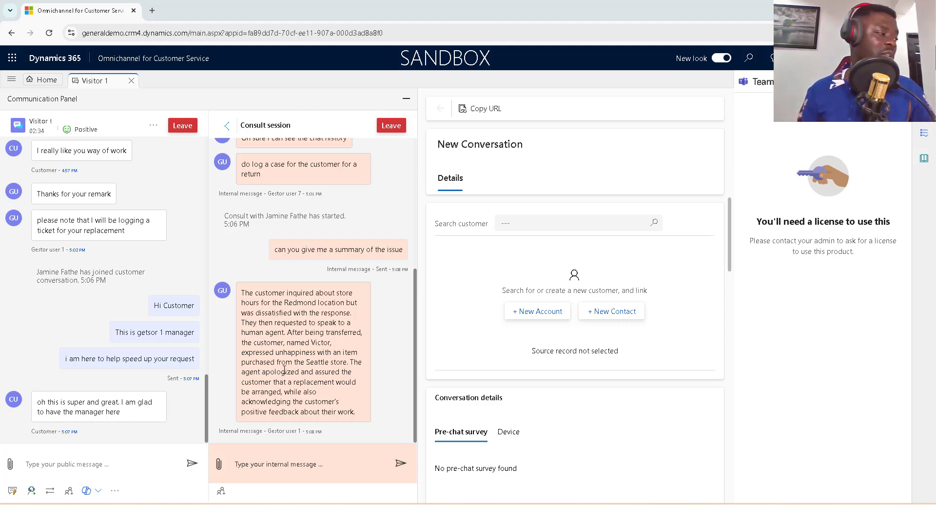
pyautogui.click(116, 491)
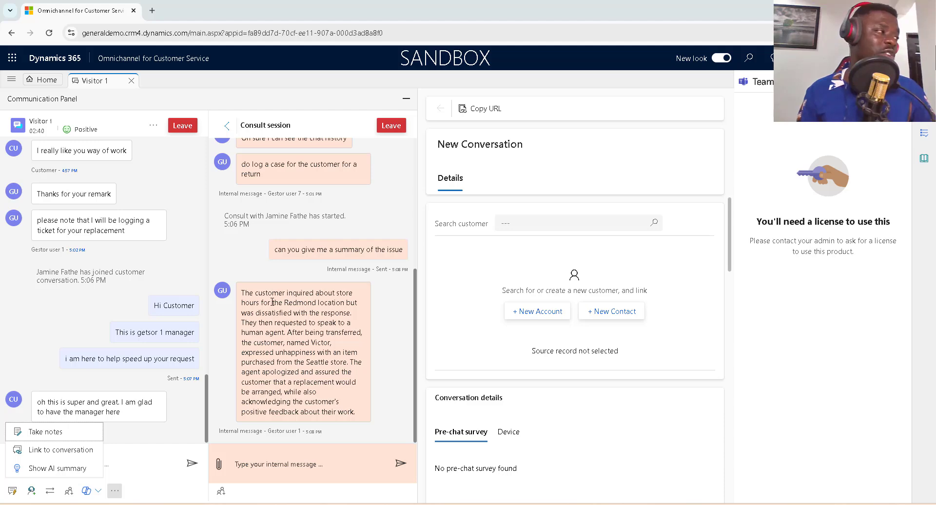
pyautogui.click(228, 257)
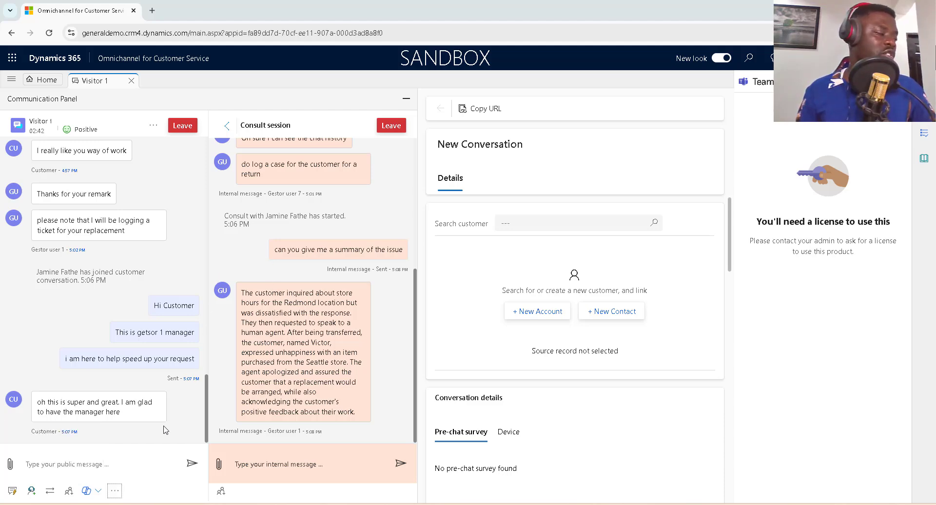
pyautogui.click(115, 491)
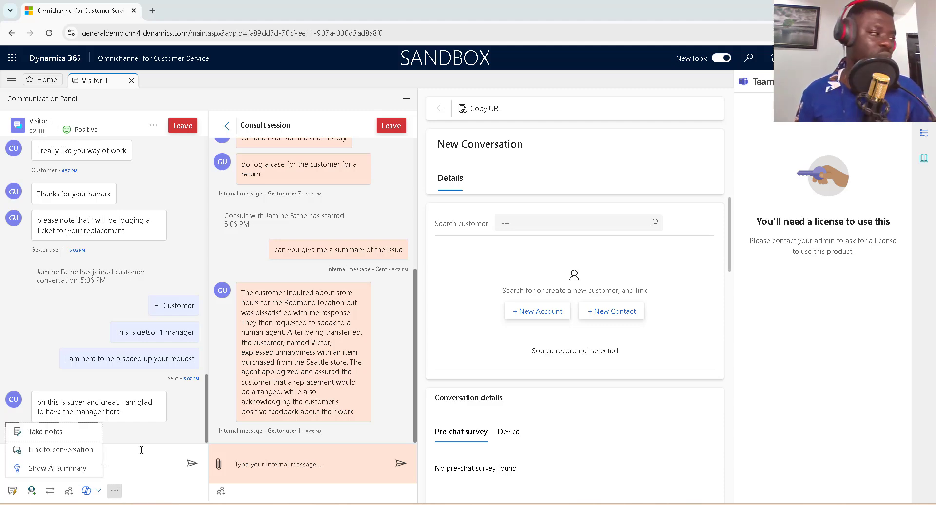
pyautogui.click(259, 253)
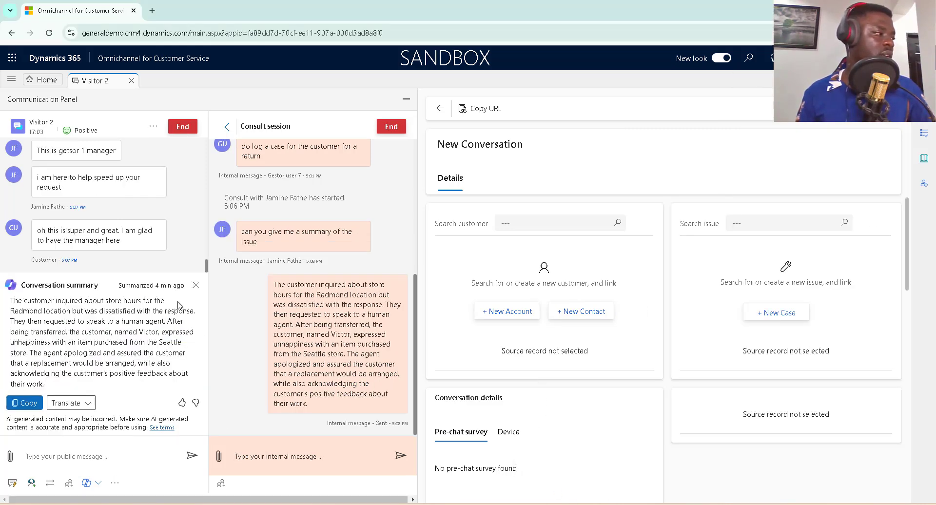
# Close the AI conversation summary in Visitor 2, review the transcript, and bring up More options.
pyautogui.click(196, 285)
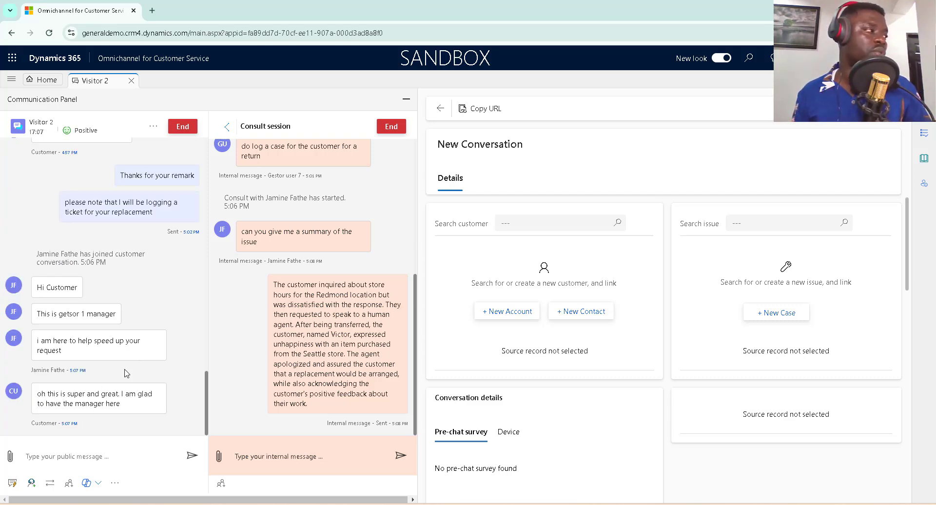
pyautogui.scroll(3, 126, 374)
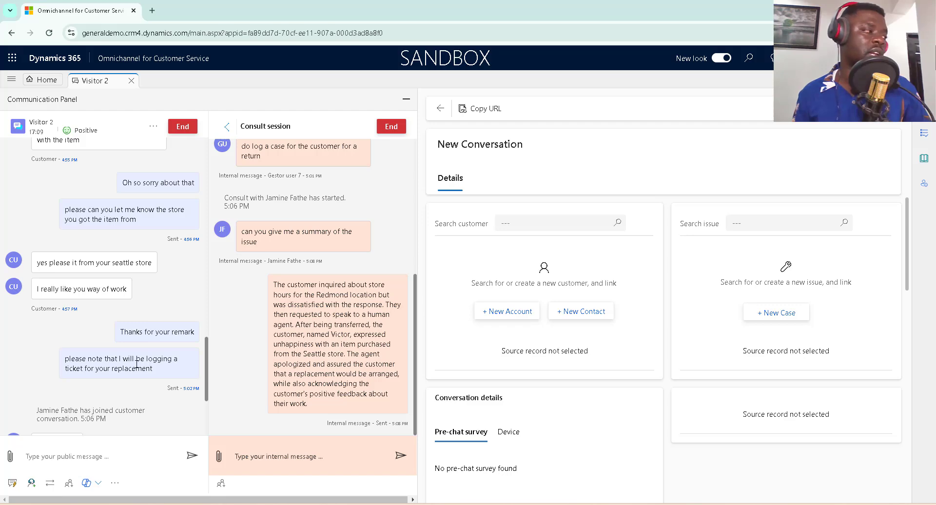
pyautogui.scroll(-3, 186, 383)
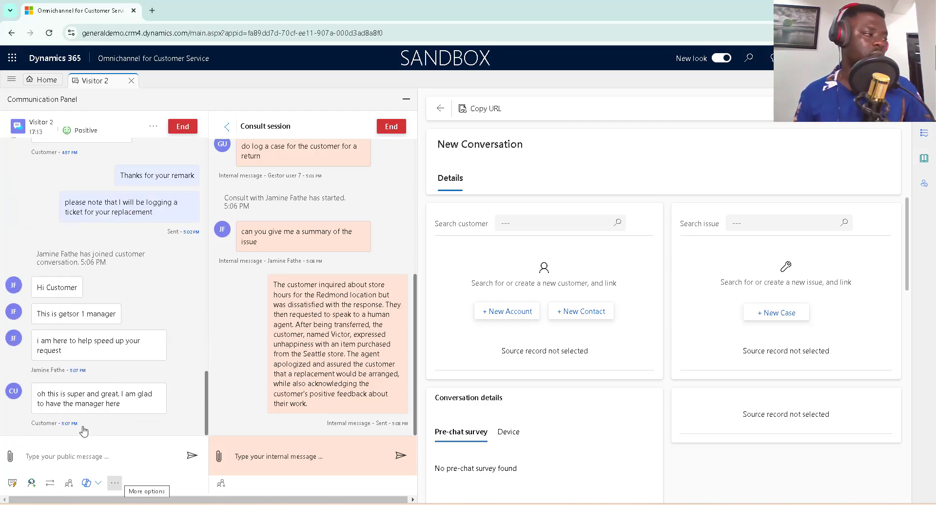
pyautogui.click(115, 483)
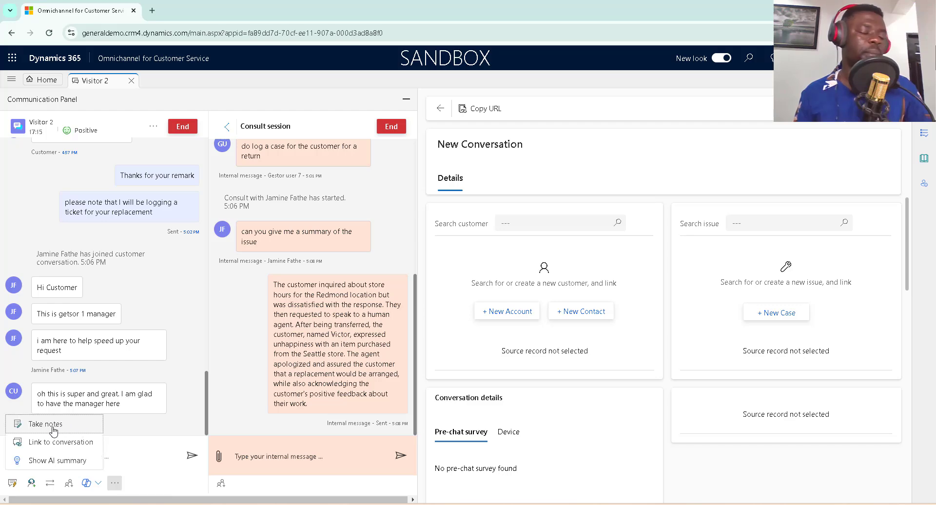
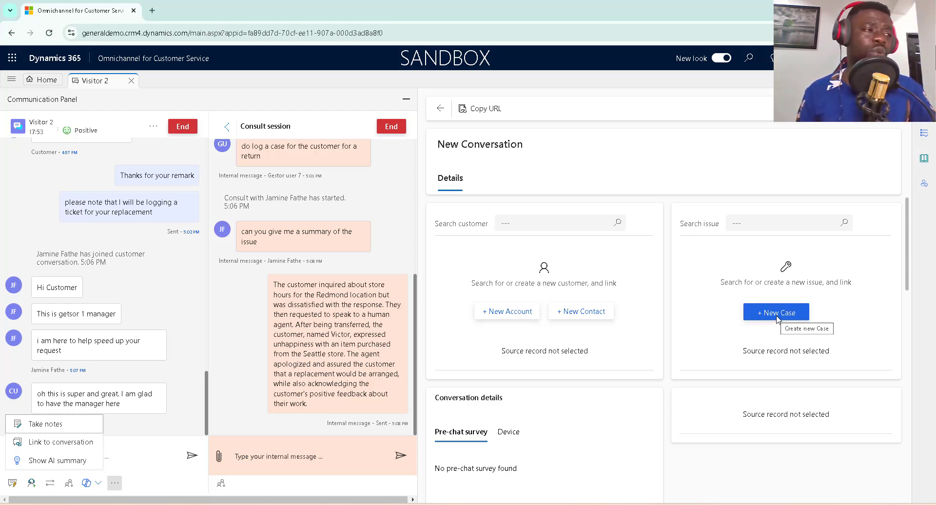
# Start a new case of type Problem and link the matching customer contact.
pyautogui.click(785, 316)
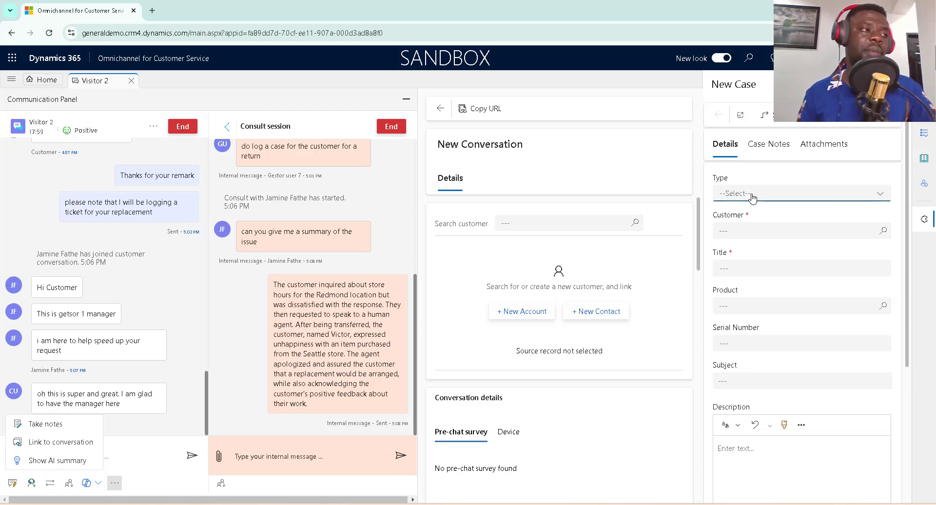
pyautogui.click(752, 195)
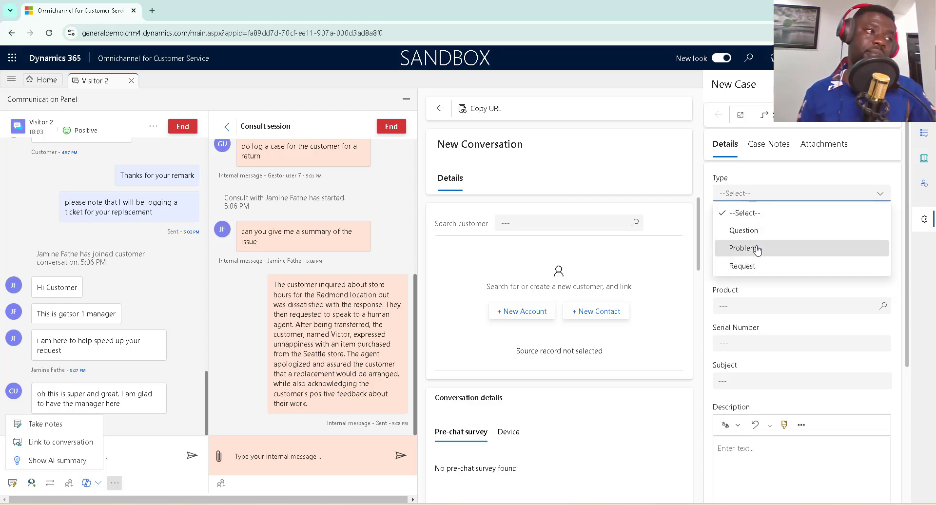
pyautogui.click(756, 249)
pyautogui.click(885, 232)
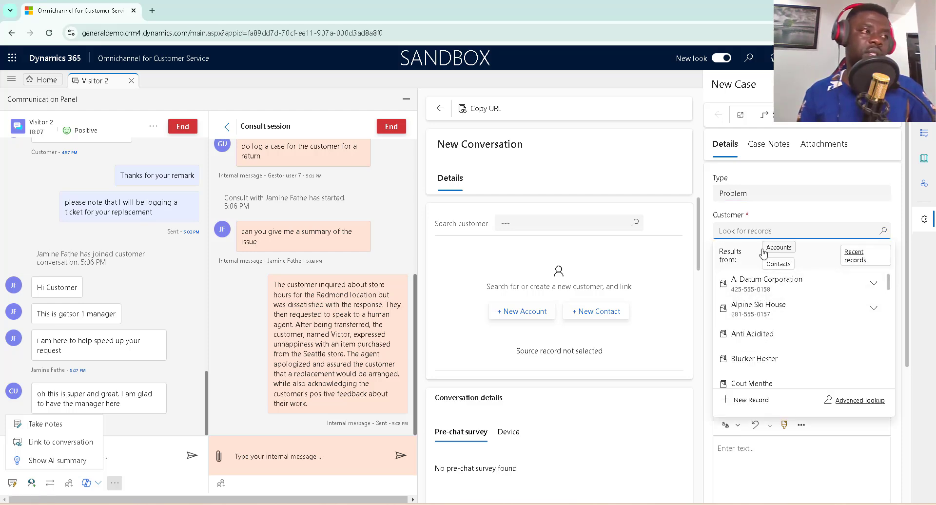
pyautogui.write('vi')
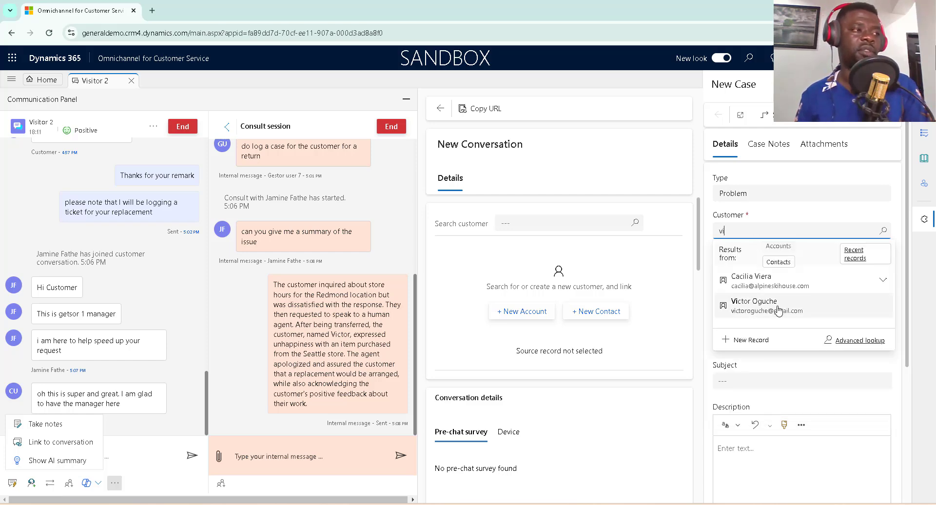
pyautogui.click(778, 306)
# Title the case 'request for item replacement' and set the product to Airpot.
pyautogui.press('Tab')
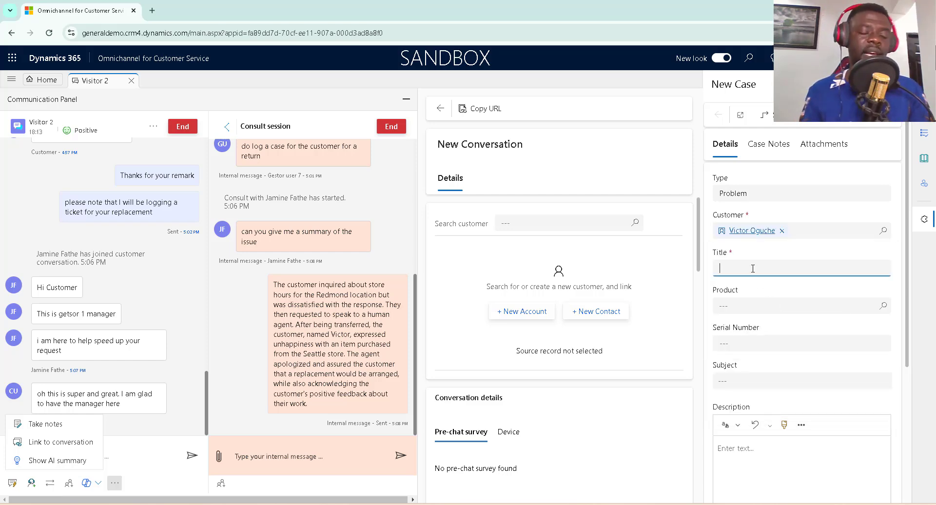
pyautogui.write('request for')
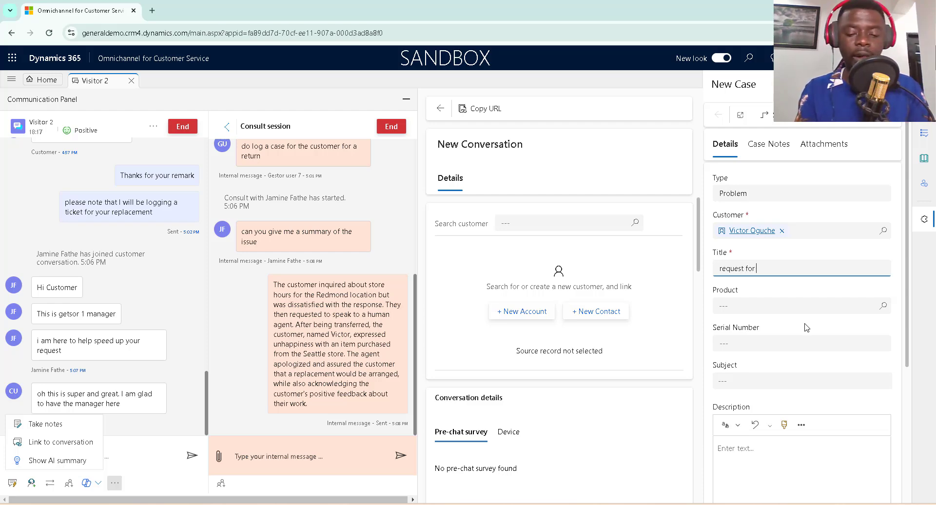
pyautogui.write(' item repla')
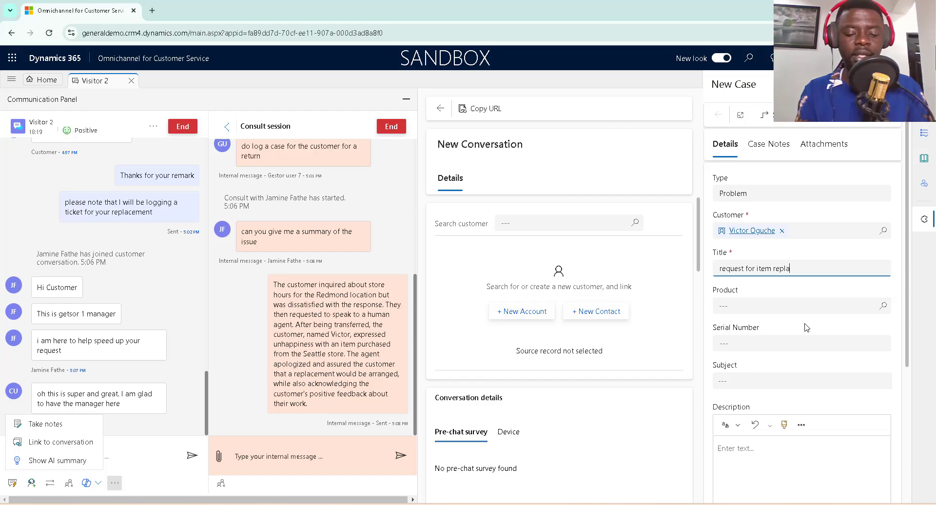
pyautogui.write('cement')
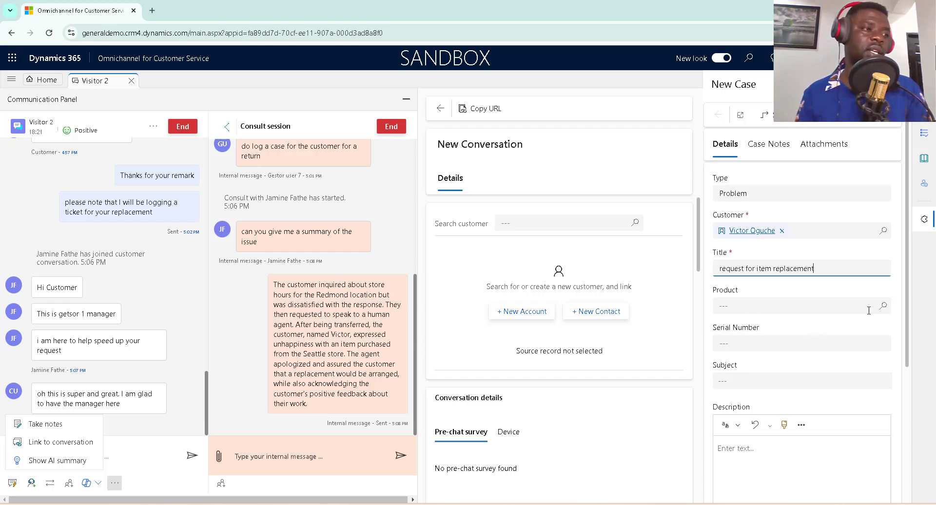
pyautogui.click(882, 308)
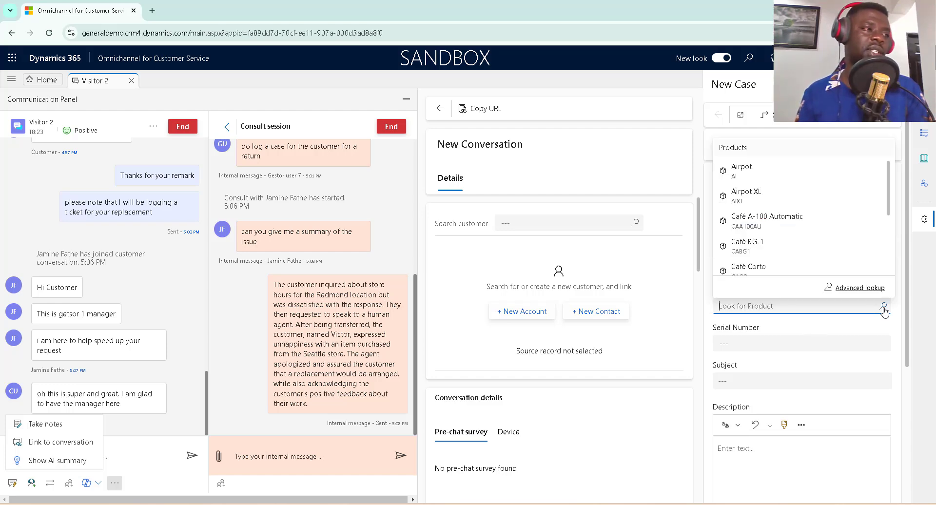
pyautogui.scroll(-3, 831, 225)
pyautogui.scroll(3, 829, 223)
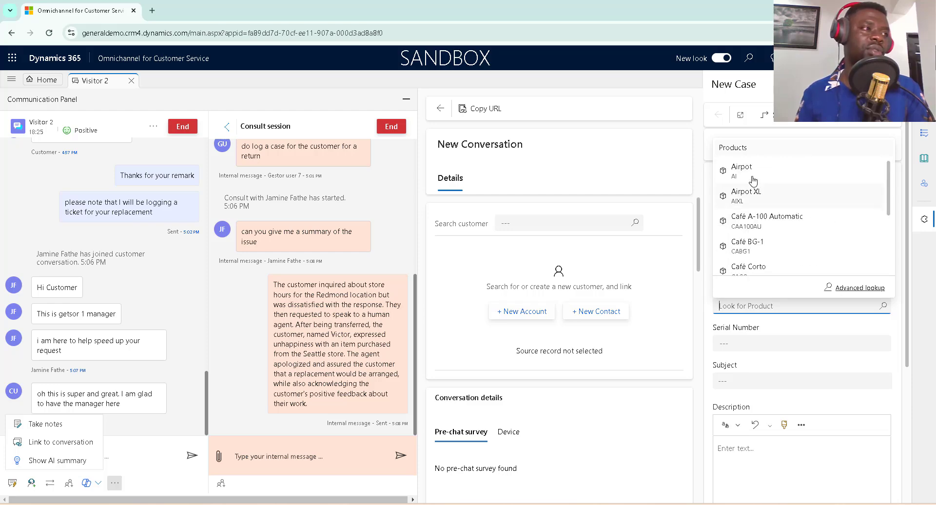
pyautogui.click(761, 180)
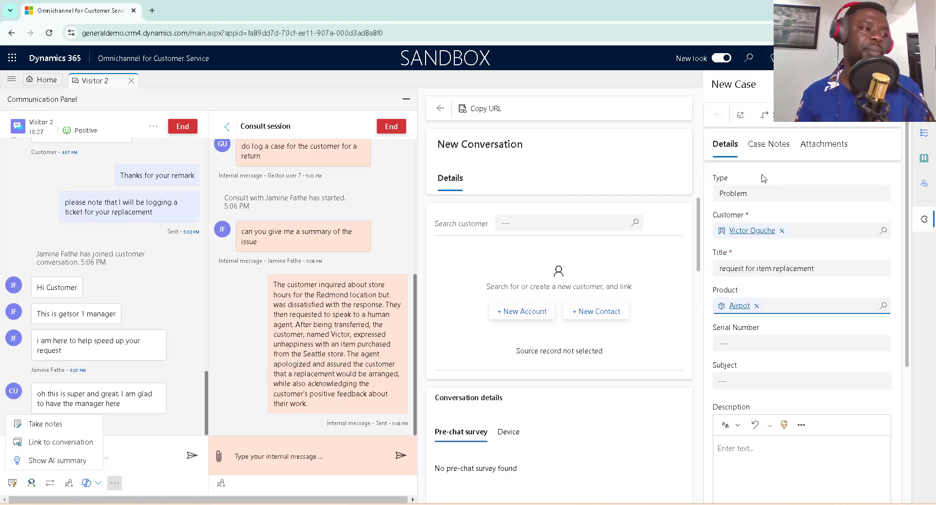
pyautogui.click(781, 344)
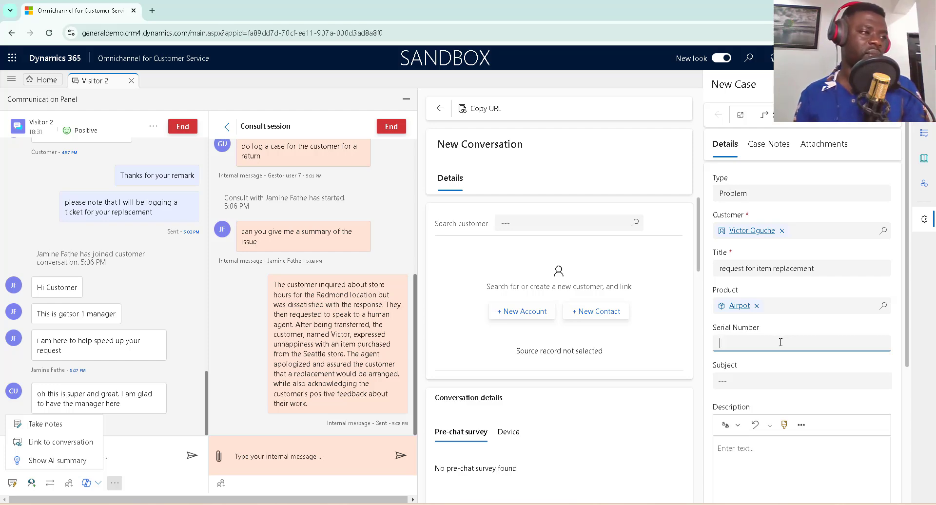
# Ask the customer 'what is your product serial number' in a public chat message.
pyautogui.click(188, 390)
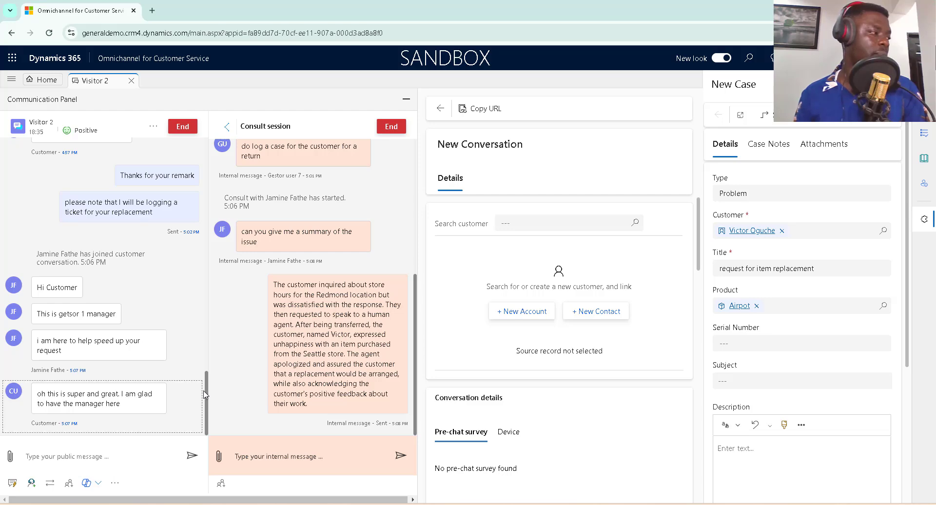
pyautogui.click(90, 462)
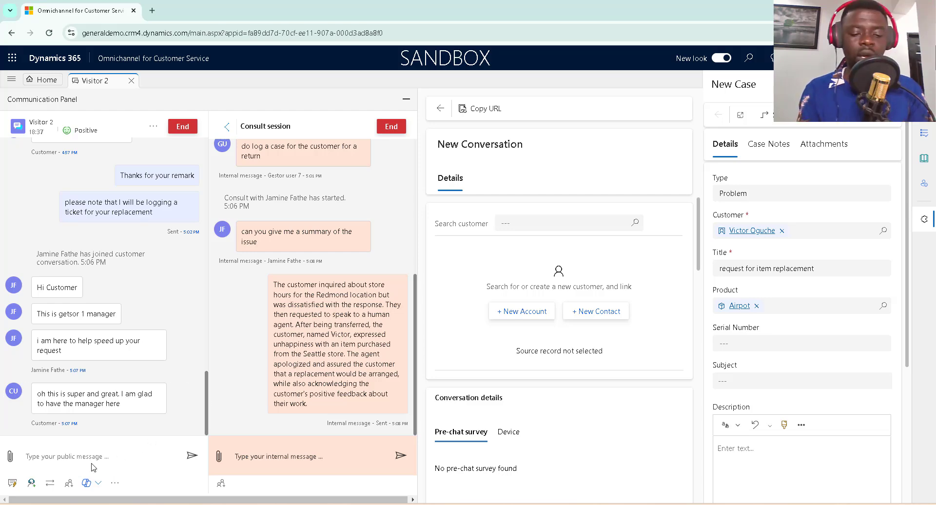
pyautogui.write('what')
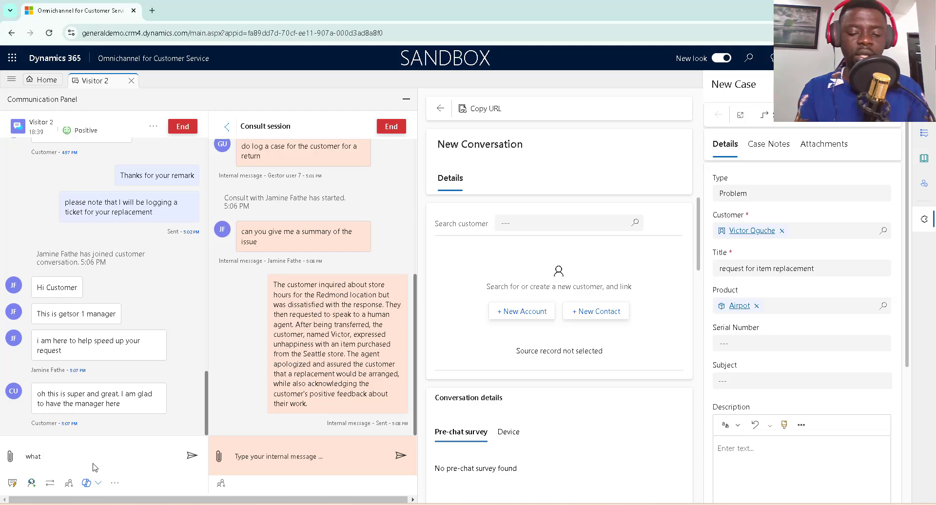
pyautogui.write(' is your')
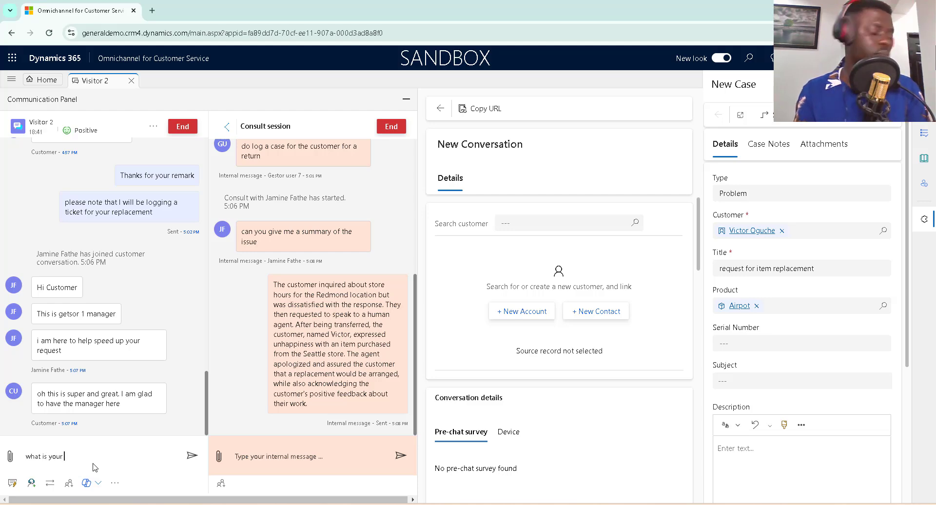
pyautogui.write(' produc')
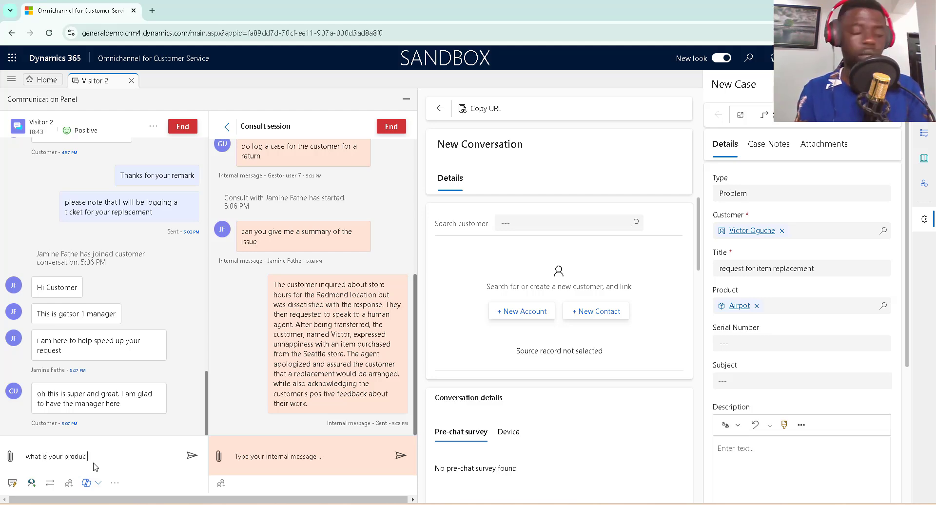
pyautogui.write('t serial number')
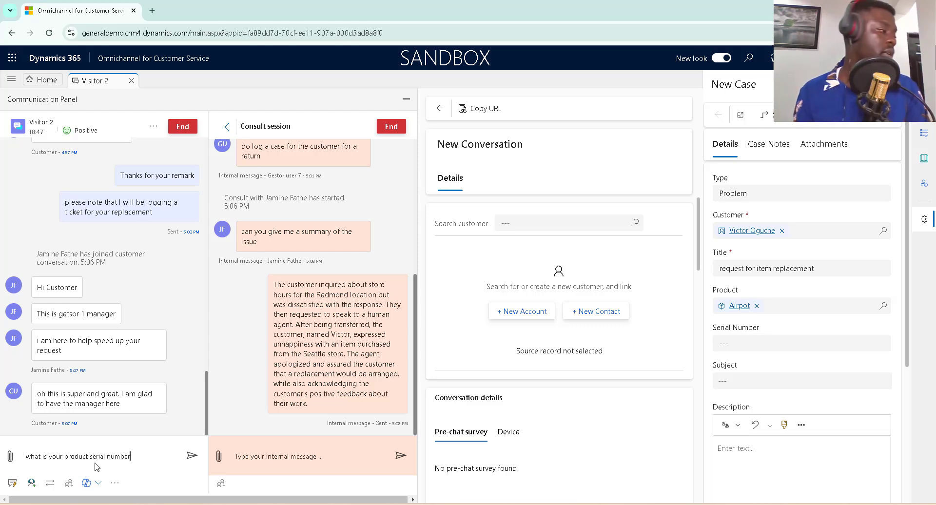
pyautogui.press('Return')
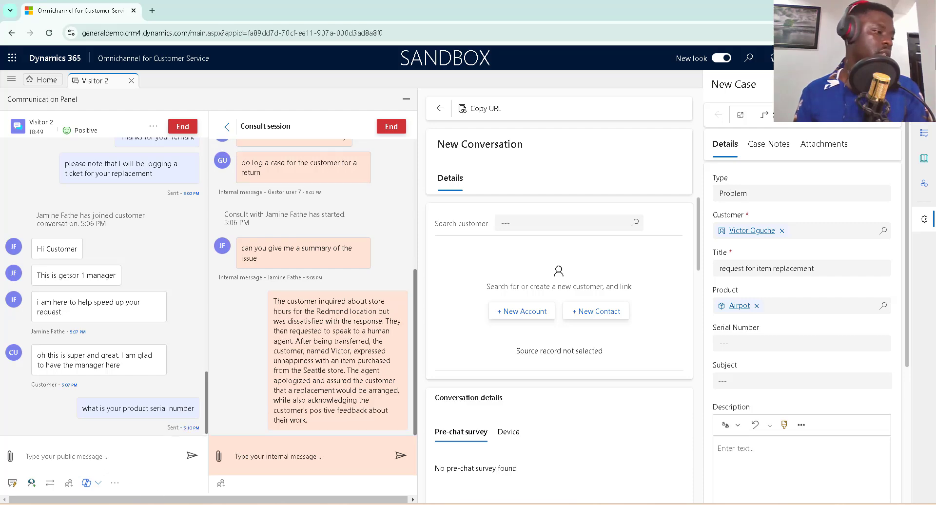
pyautogui.hotkey('alt', 'Tab')
# From the customer's chat widget, reply with serial number A123456HT.
pyautogui.click(769, 454)
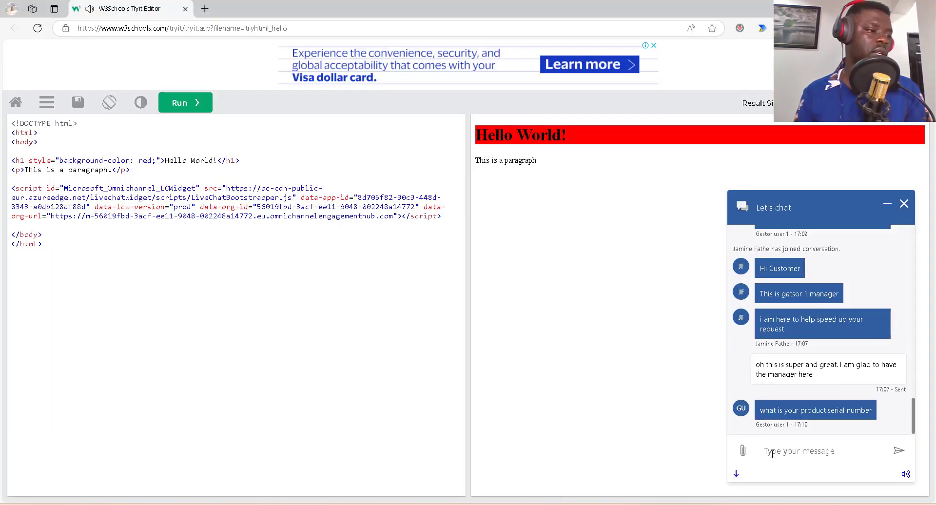
pyautogui.write('A123456HT')
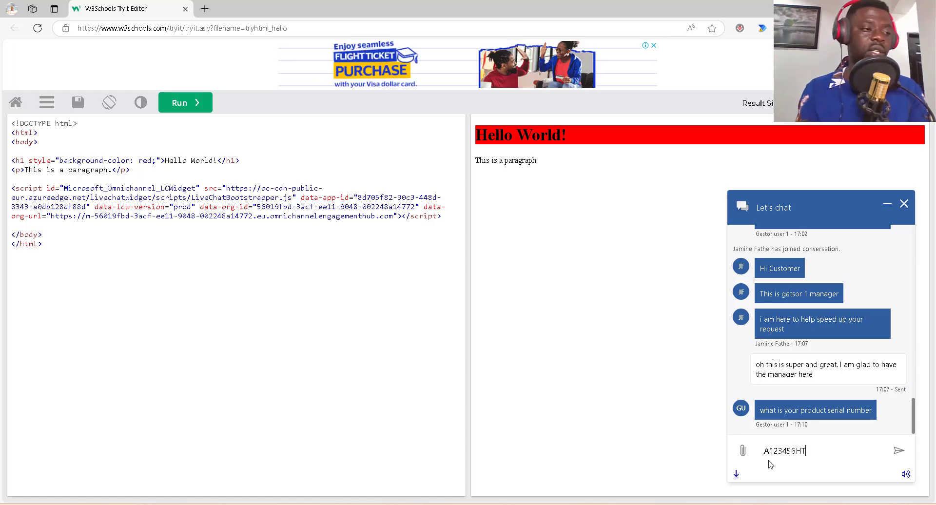
pyautogui.press('Return')
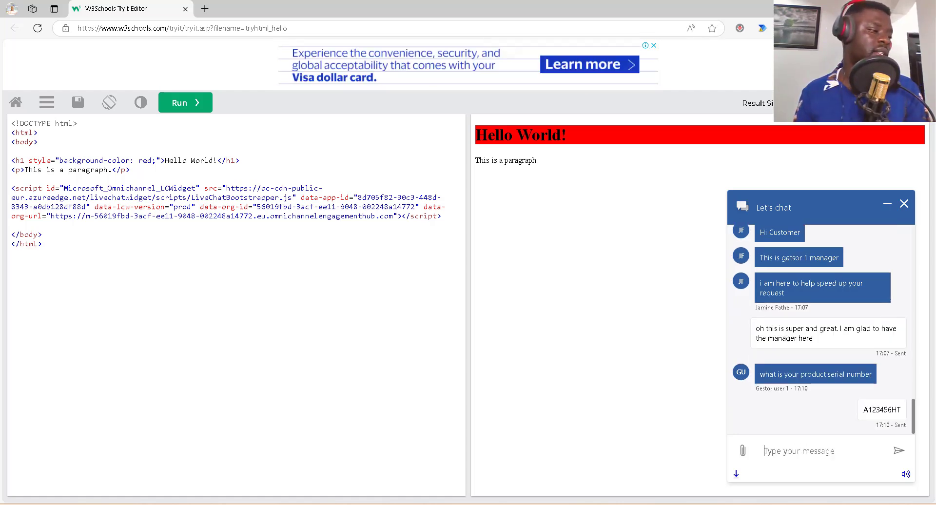
pyautogui.hotkey('alt', 'Tab')
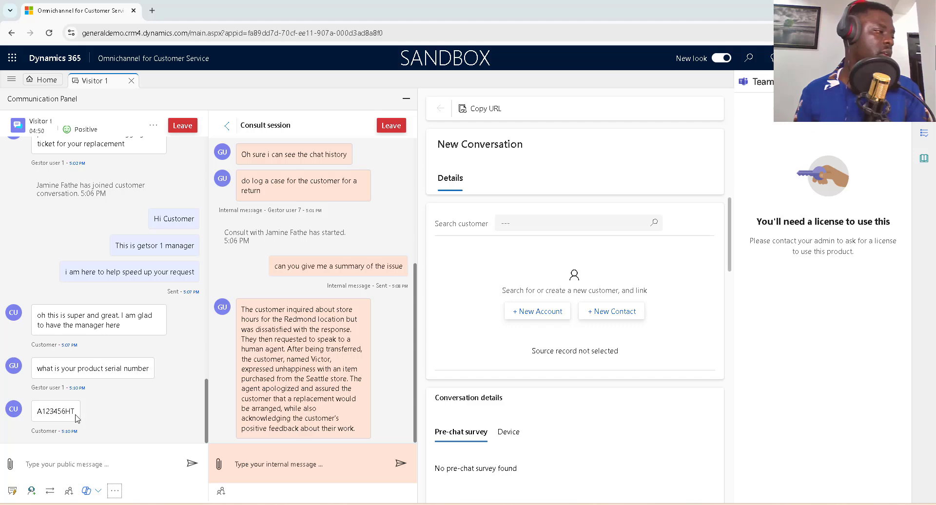
# Copy serial number A123456HT from the chat into the case's Serial Number field.
pyautogui.click(76, 418)
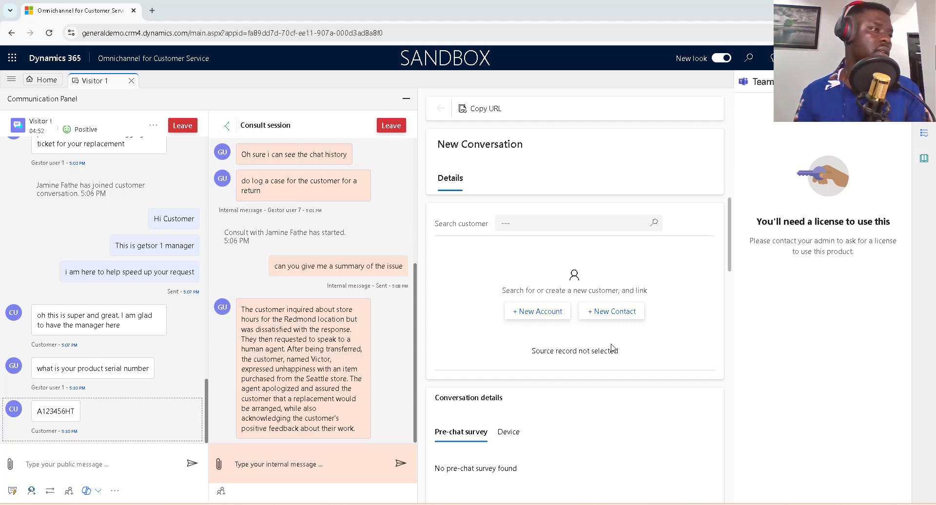
pyautogui.click(924, 82)
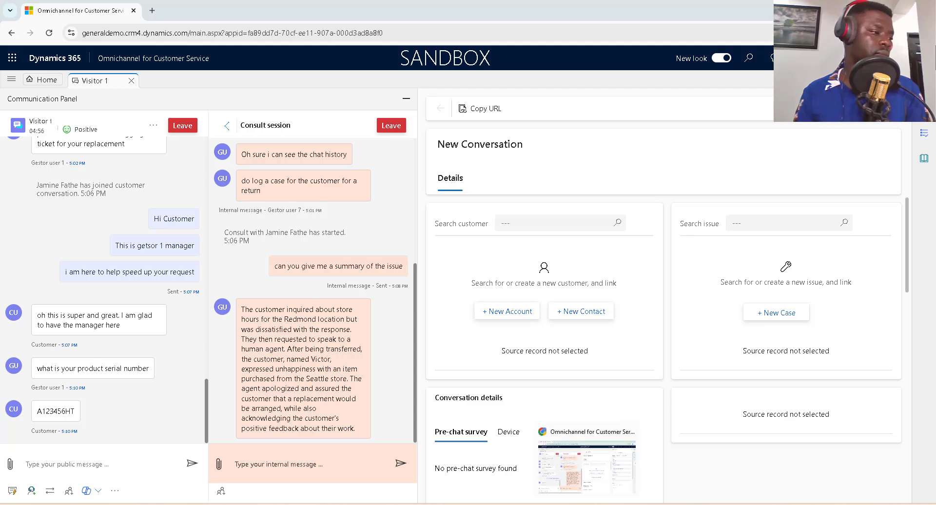
pyautogui.click(587, 504)
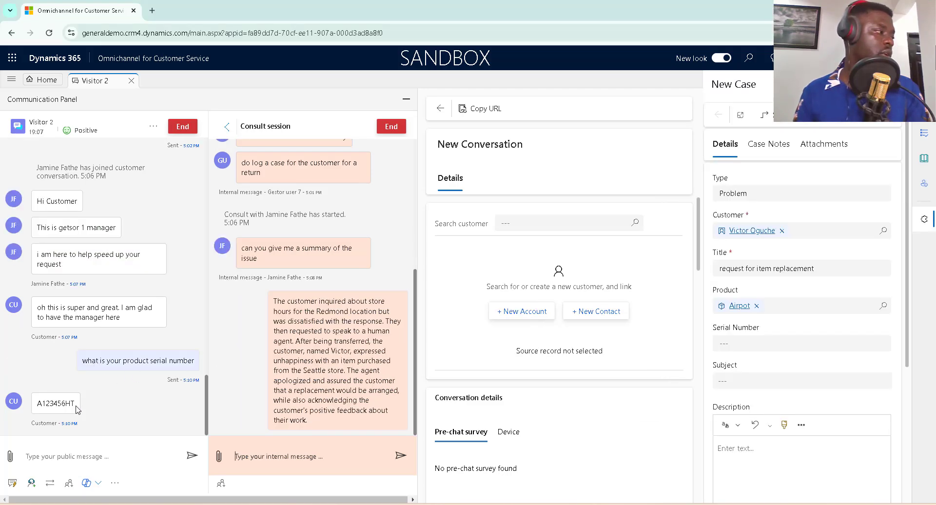
pyautogui.moveTo(78, 405); pyautogui.dragTo(37, 403)
pyautogui.hotkey('ctrl', 'c')
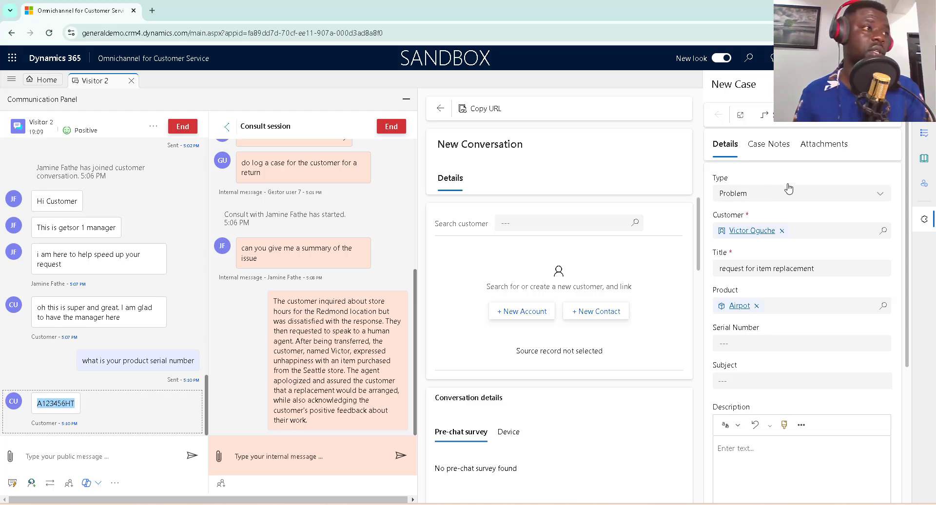
pyautogui.click(750, 341)
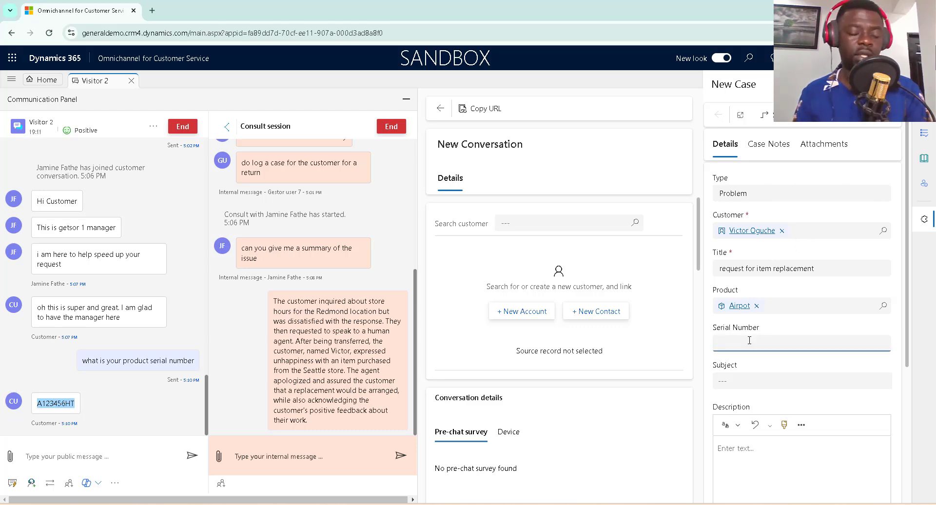
pyautogui.hotkey('ctrl', 'v')
pyautogui.scroll(-4, 755, 349)
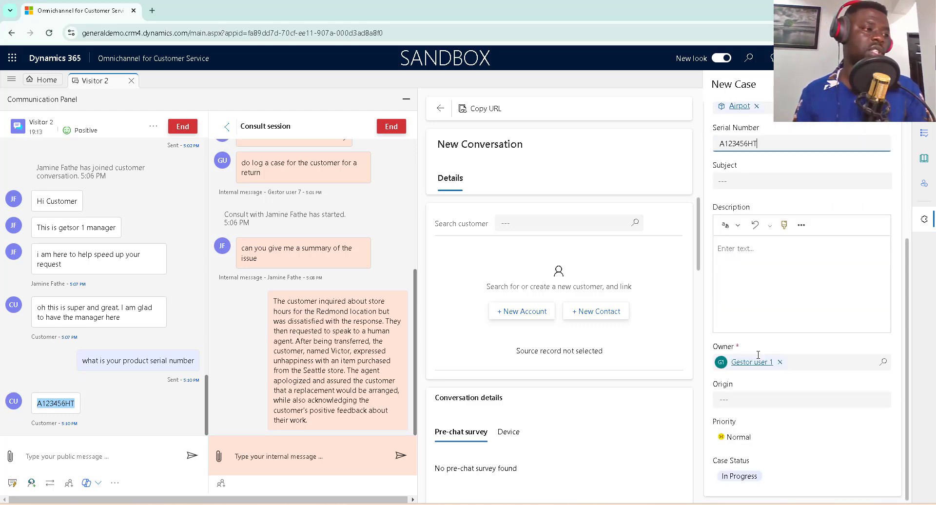
pyautogui.scroll(4, 770, 351)
pyautogui.click(768, 115)
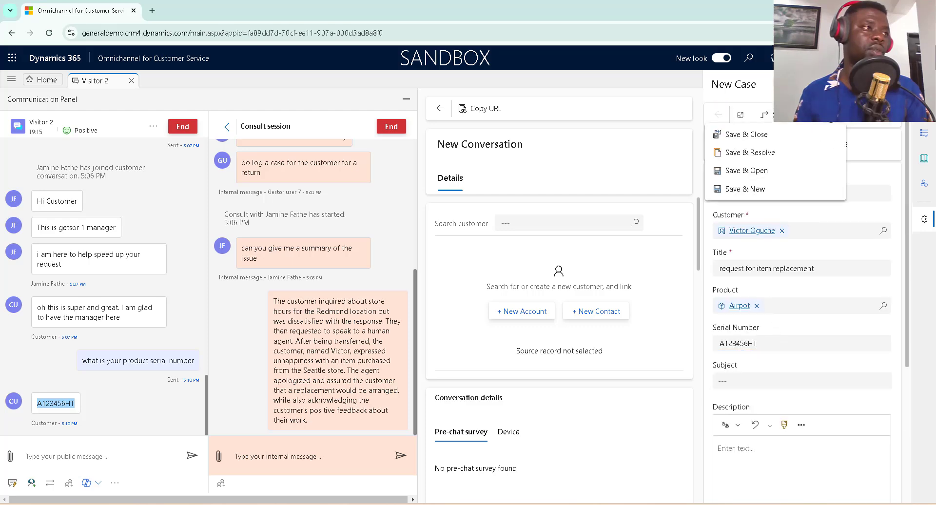
# Save and open the case, collapse customer details, and dismiss the record catch-up tip.
pyautogui.click(745, 177)
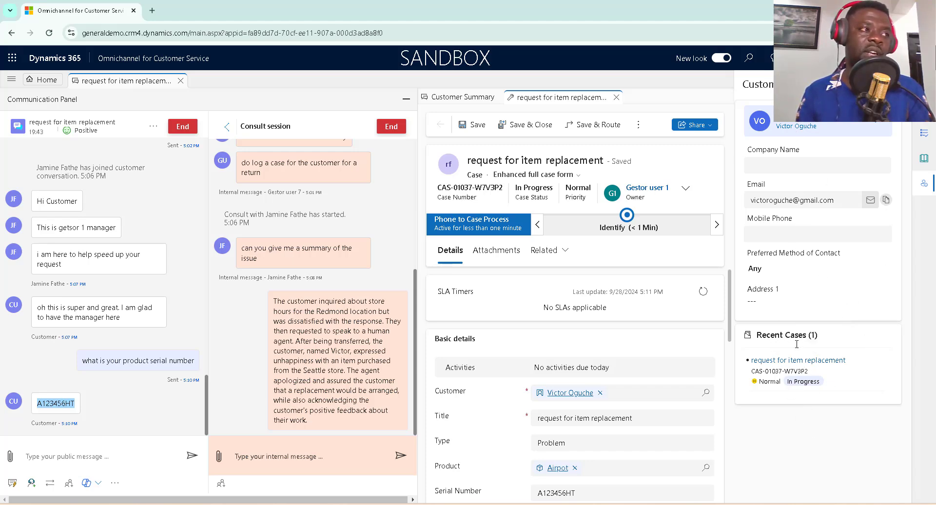
pyautogui.click(925, 184)
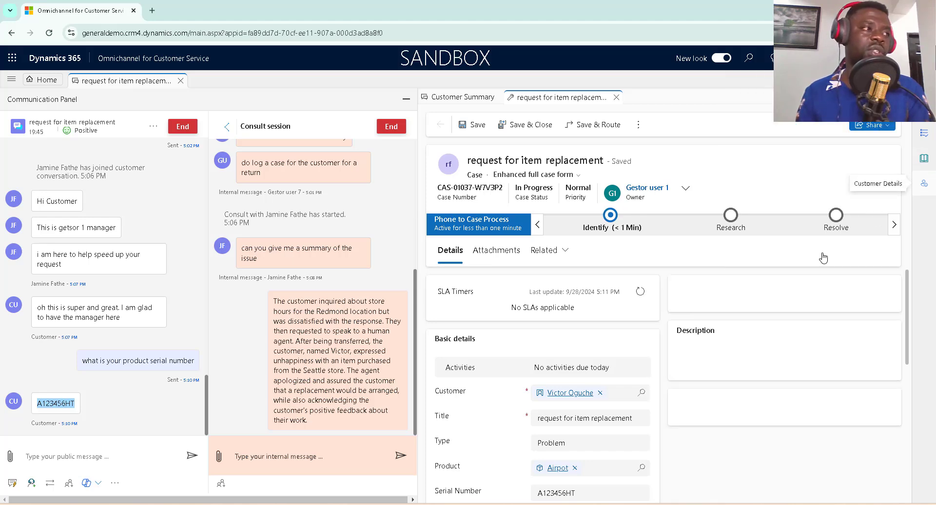
pyautogui.scroll(-1, 786, 363)
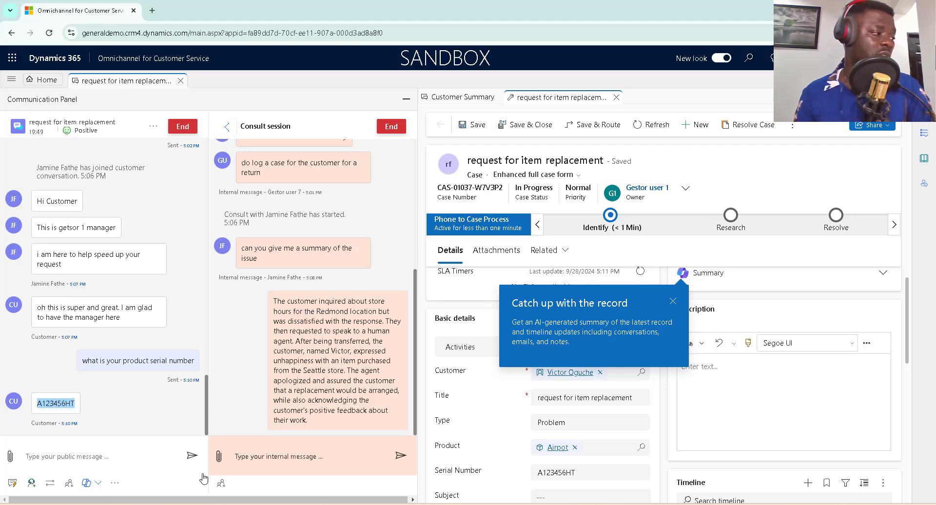
pyautogui.click(672, 301)
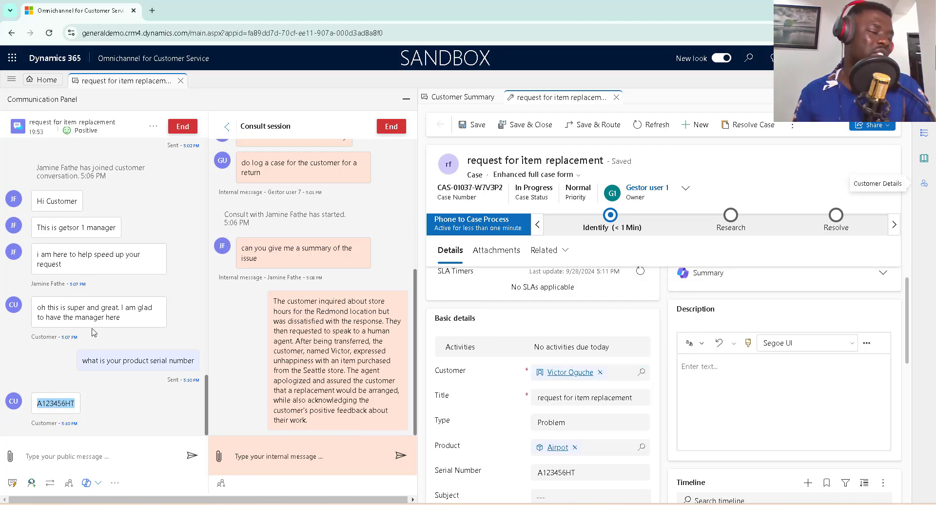
pyautogui.click(113, 484)
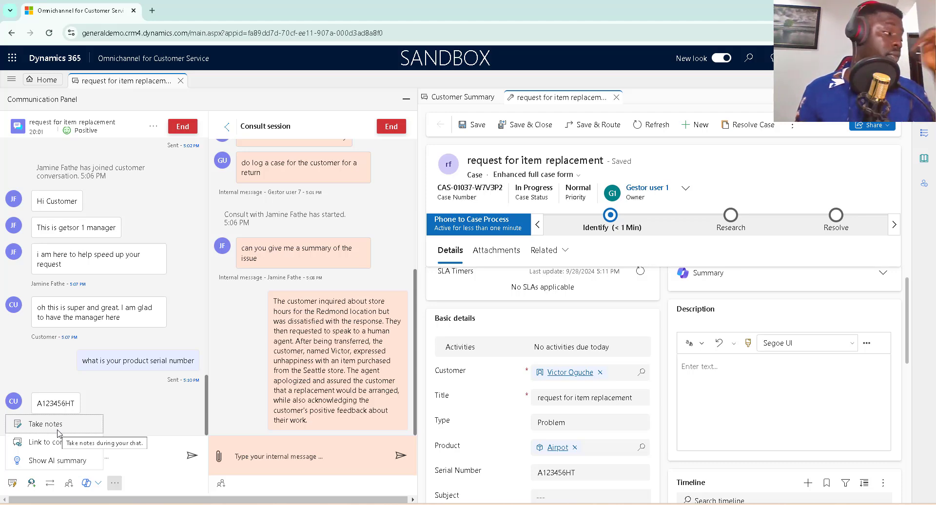
# Open a chat note panel and ask the customer 'What time did you get the item'.
pyautogui.click(56, 427)
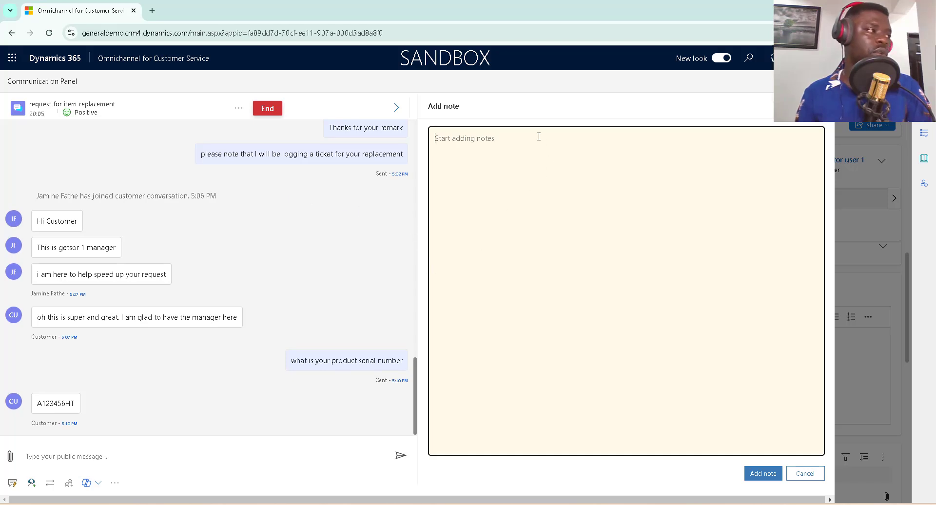
pyautogui.click(195, 450)
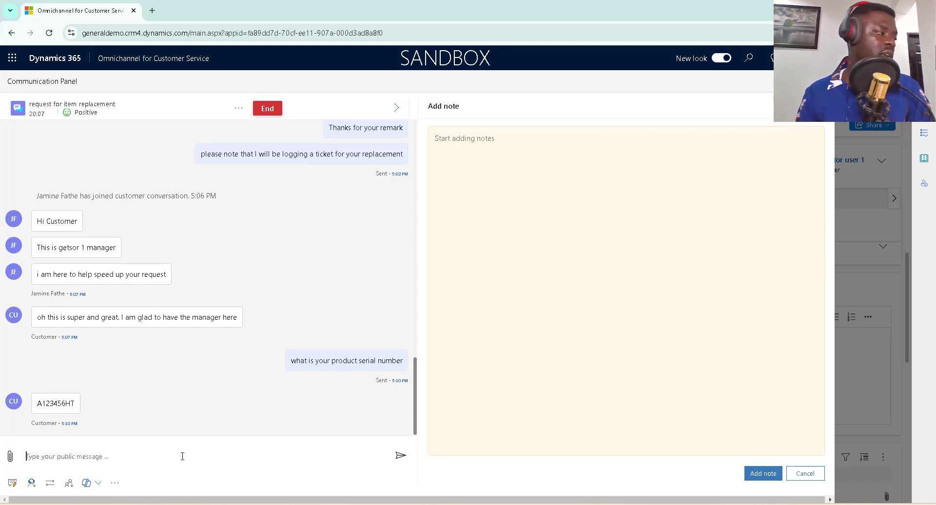
pyautogui.write('t')
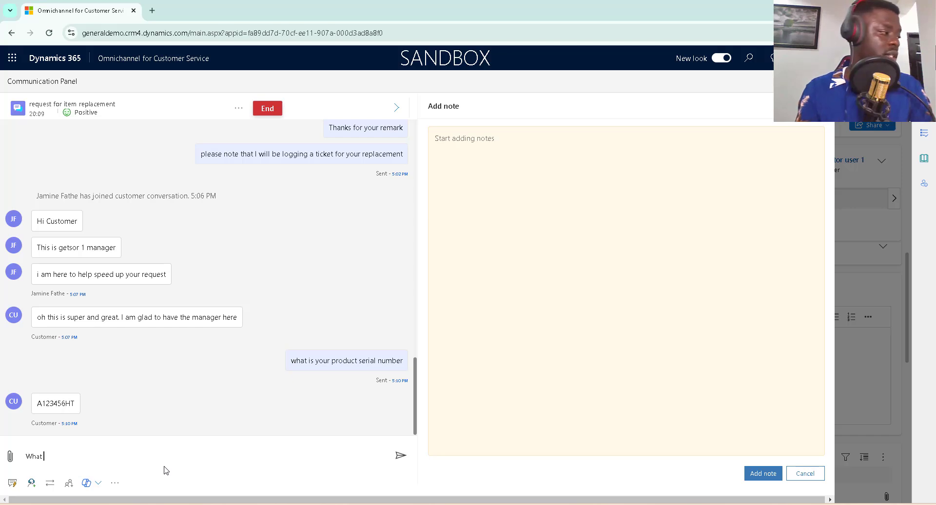
pyautogui.write(' time ')
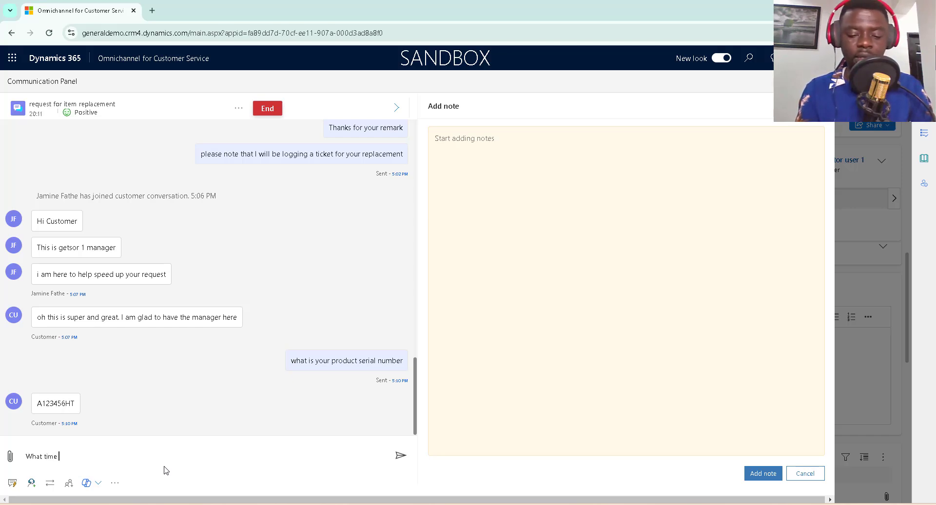
pyautogui.write('did you get')
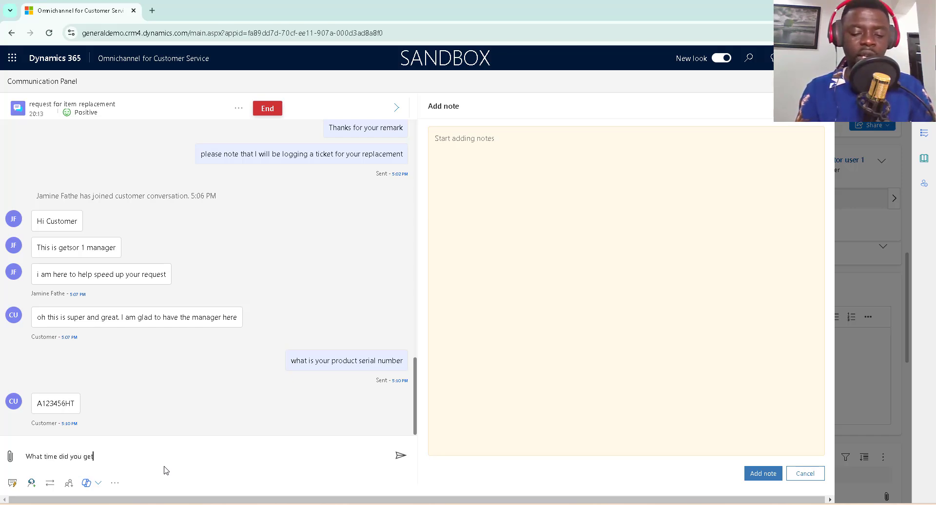
pyautogui.write(' the item')
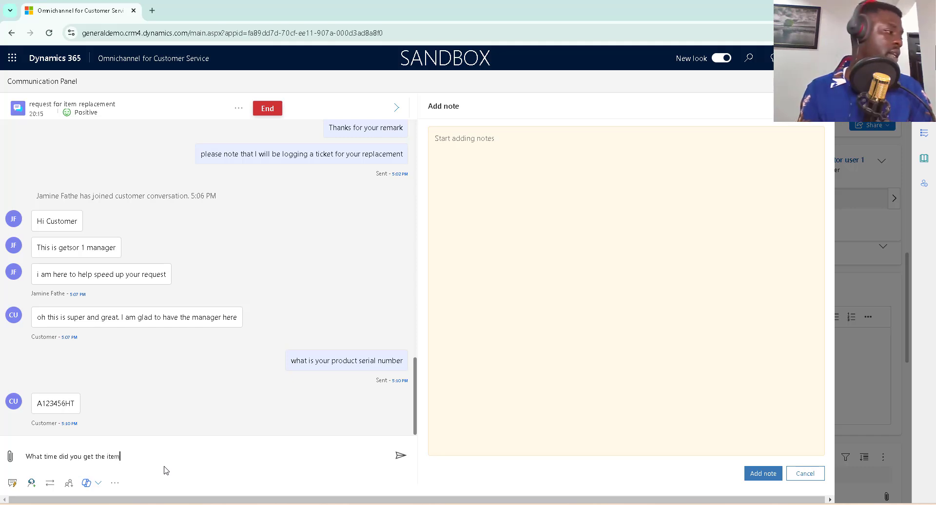
pyautogui.press('Return')
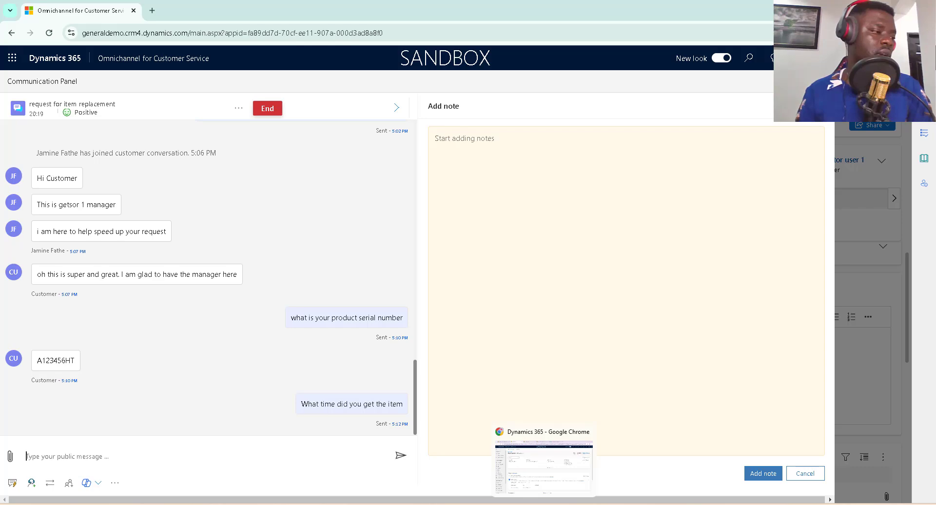
pyautogui.click(522, 504)
# From the customer's chat widget, reply 'tuesday at 7:30pm'.
pyautogui.click(774, 454)
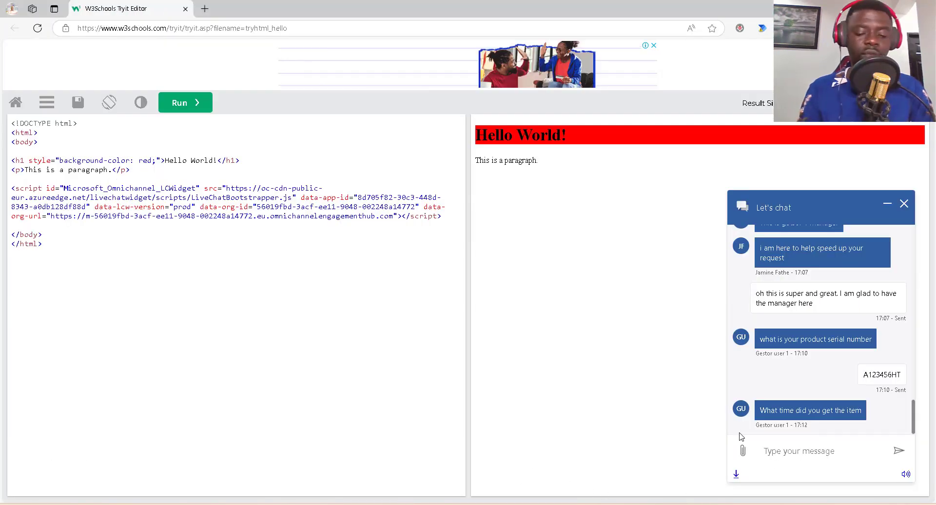
pyautogui.write('tuesday')
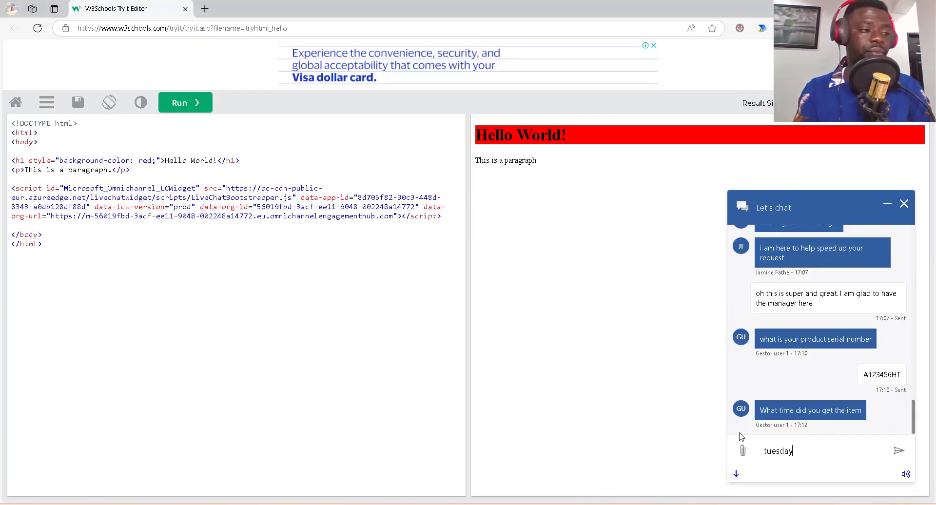
pyautogui.write(' at 7:')
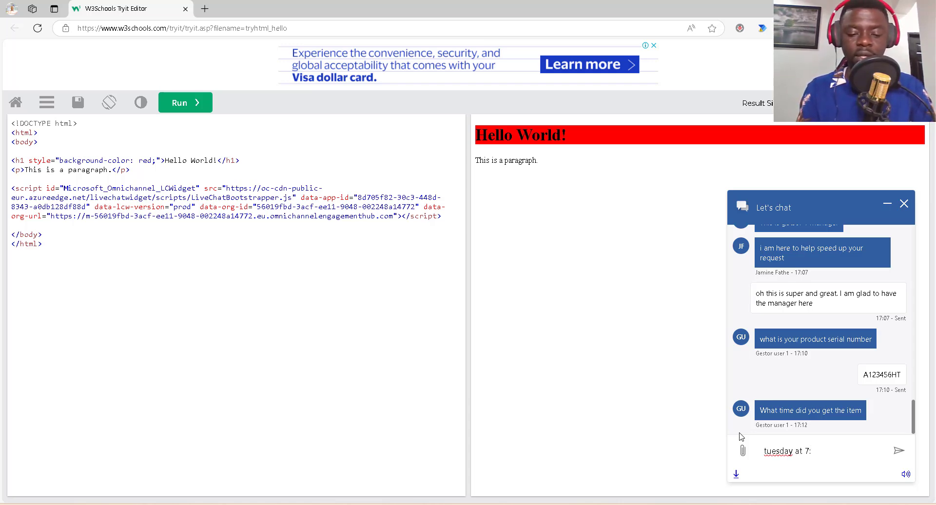
pyautogui.write('30p')
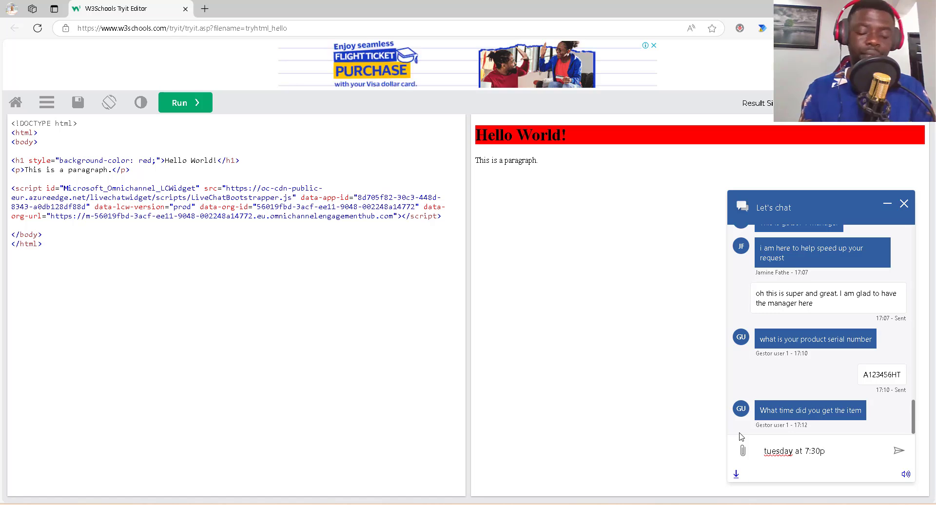
pyautogui.write('m')
pyautogui.press('Return')
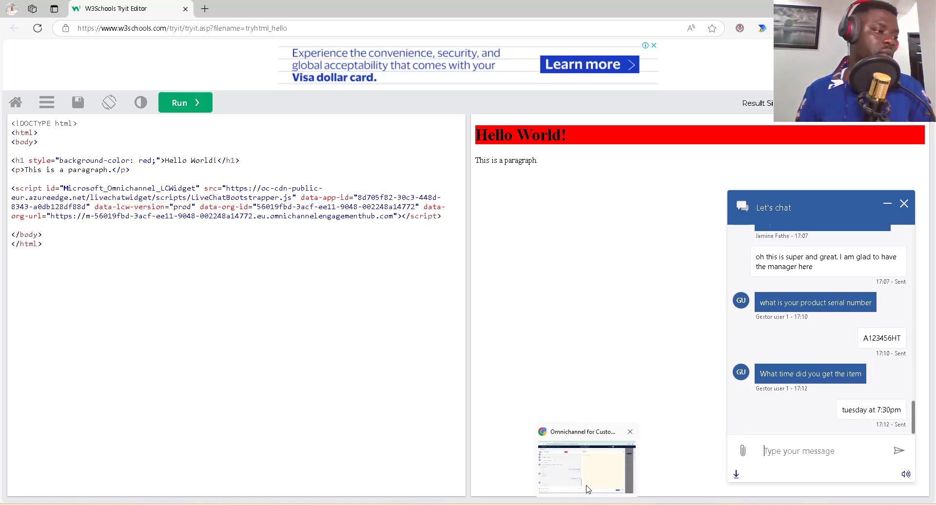
pyautogui.click(587, 480)
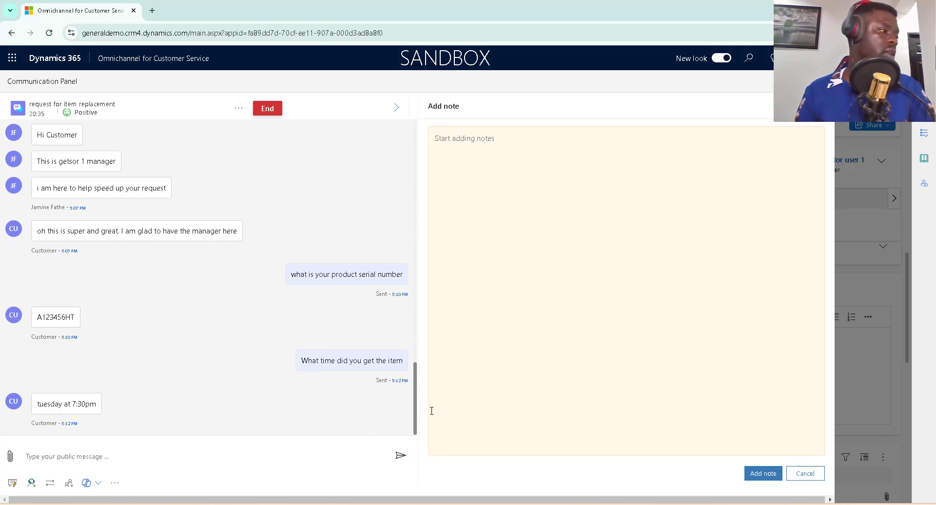
# Add the note 'Cx got the it at 7pm on Tuesday. return policy still applies'.
pyautogui.click(520, 198)
pyautogui.write('Cx')
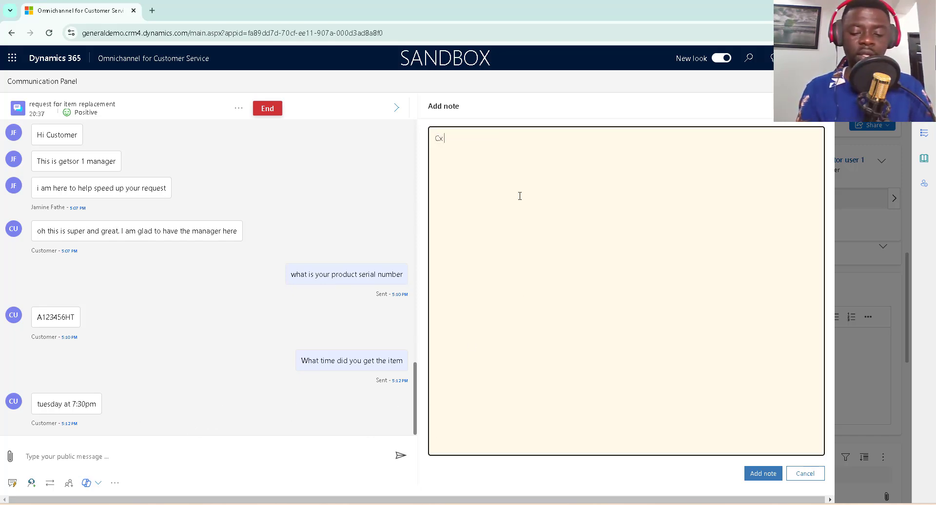
pyautogui.write(' got the')
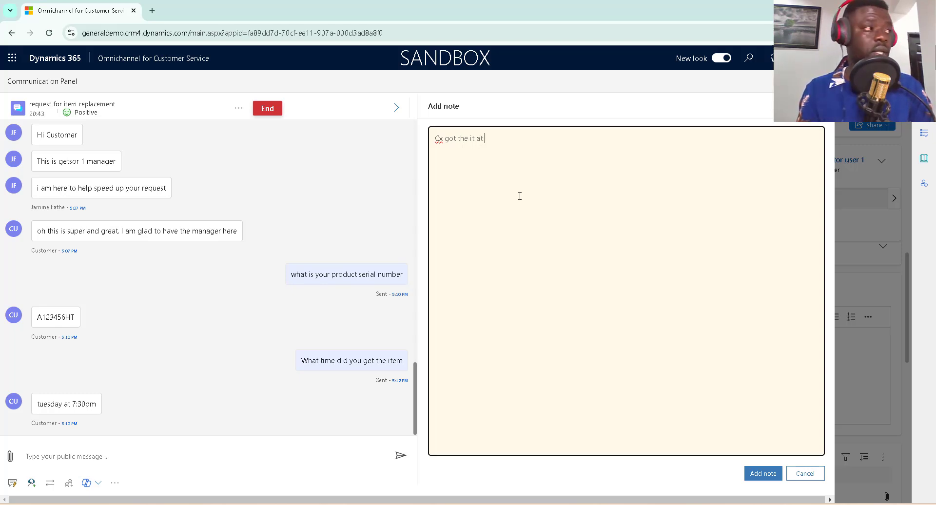
pyautogui.write('it at 7pm')
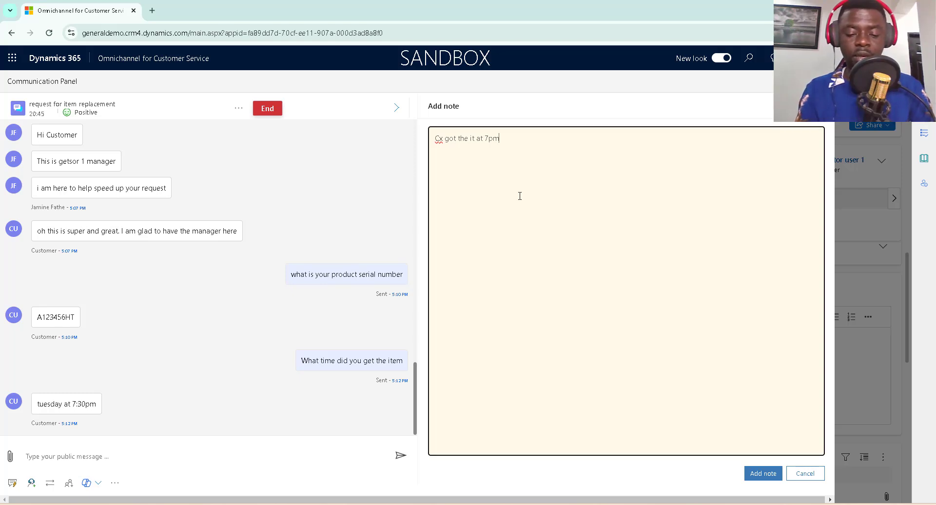
pyautogui.write(' on tuesd')
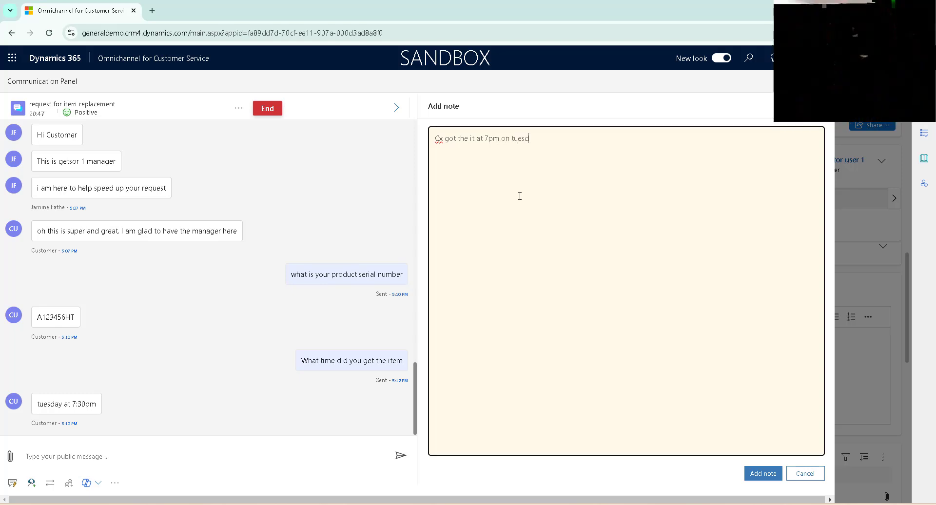
pyautogui.write('ay.')
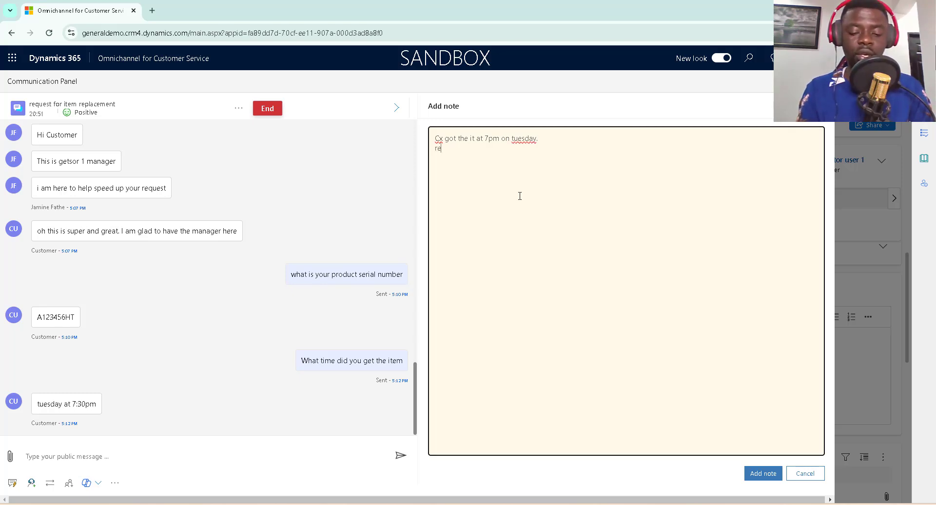
pyautogui.write('return police')
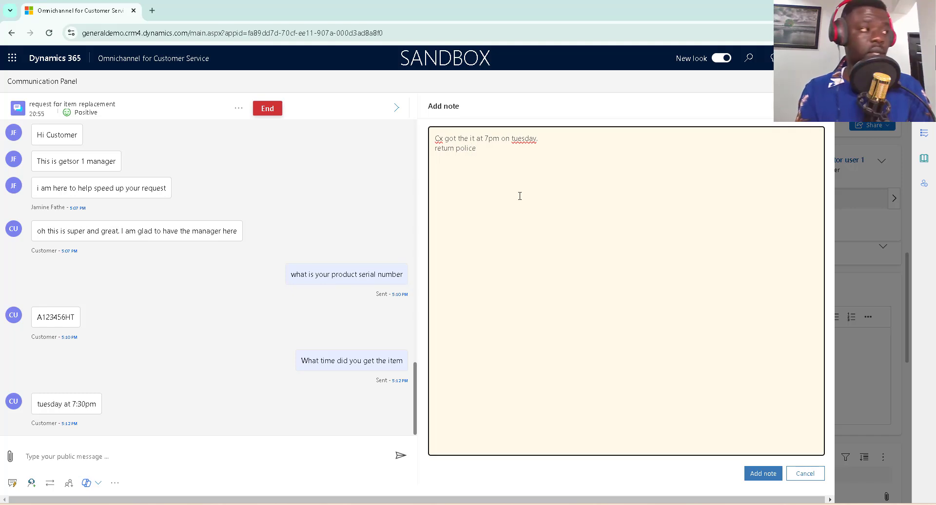
pyautogui.press('BackSpace')
pyautogui.write('y st')
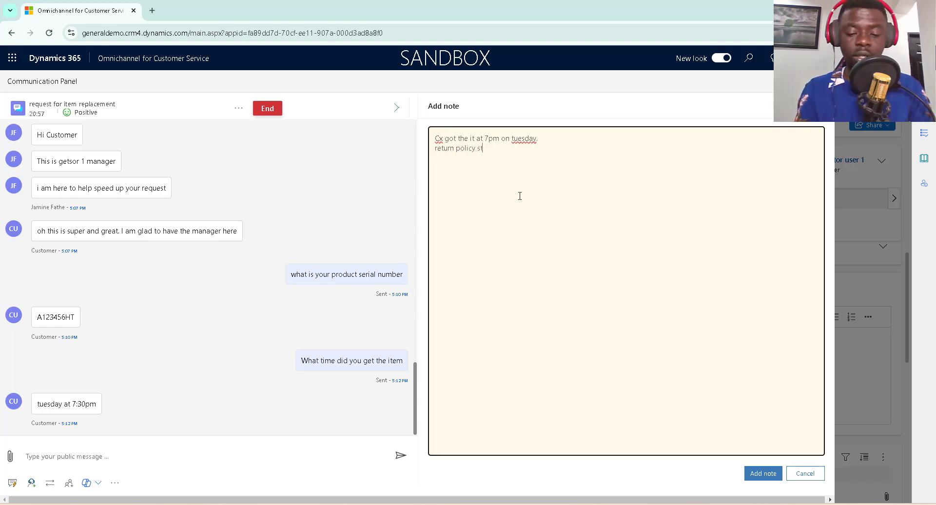
pyautogui.write('ill applie')
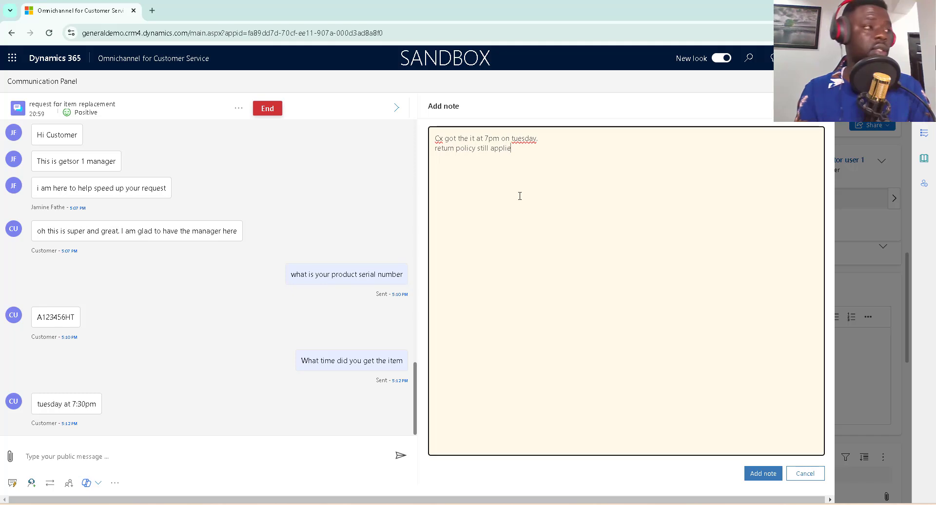
pyautogui.write('s')
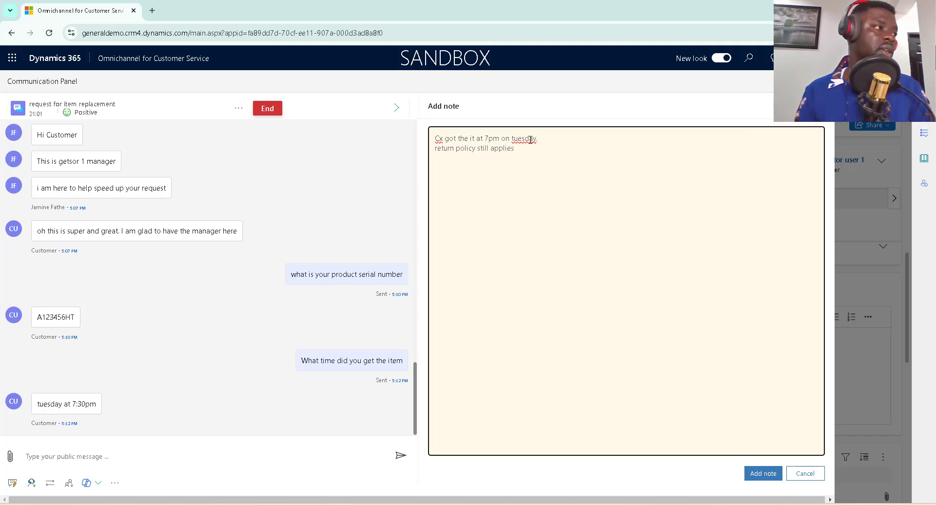
pyautogui.rightClick(530, 138)
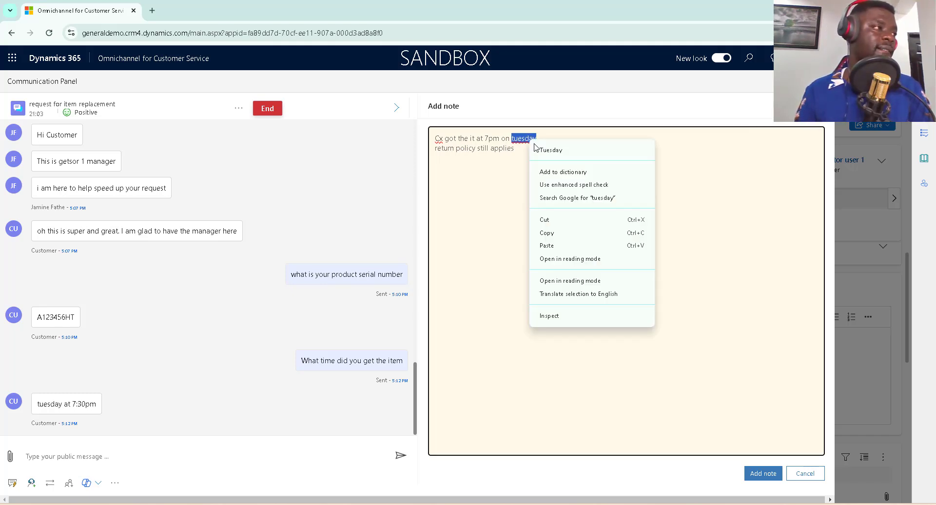
pyautogui.click(552, 152)
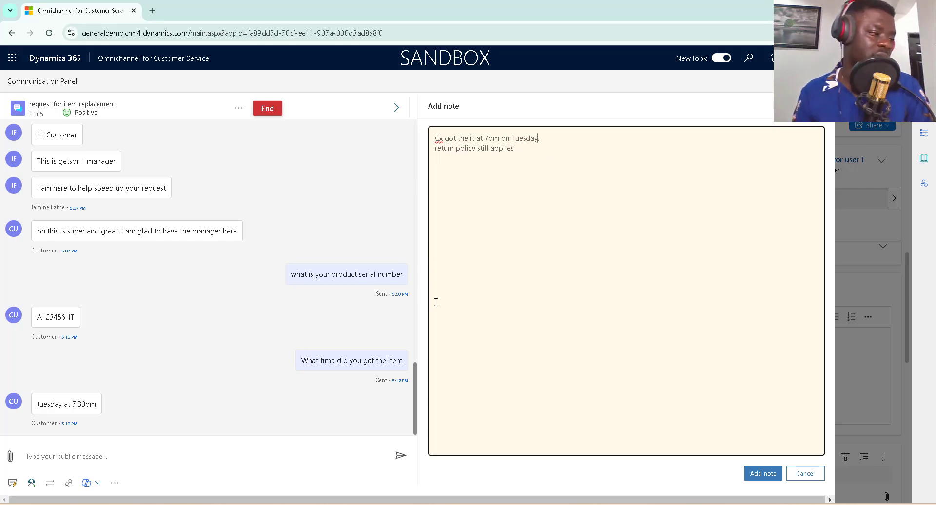
pyautogui.click(769, 475)
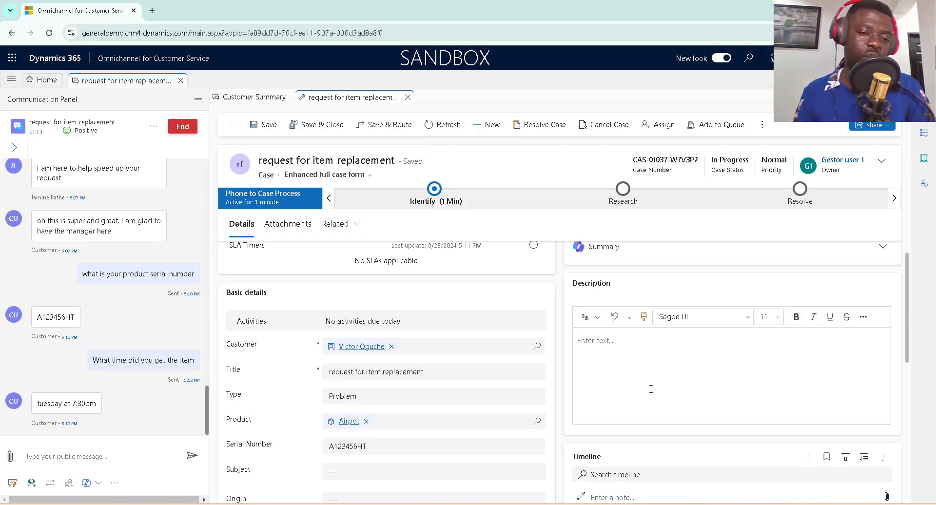
# Refresh the case timeline and expand the new Tuesday return-policy note.
pyautogui.scroll(-3, 651, 389)
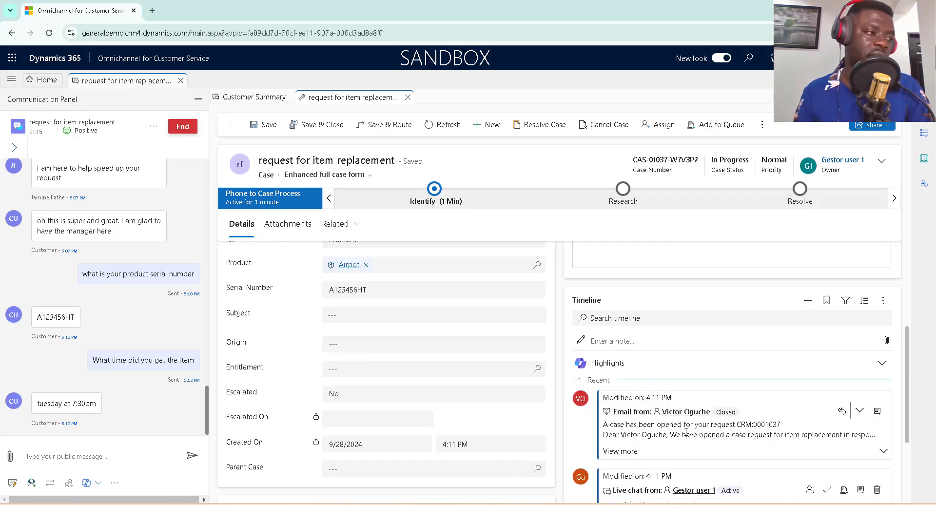
pyautogui.scroll(-2, 686, 432)
pyautogui.scroll(1, 695, 429)
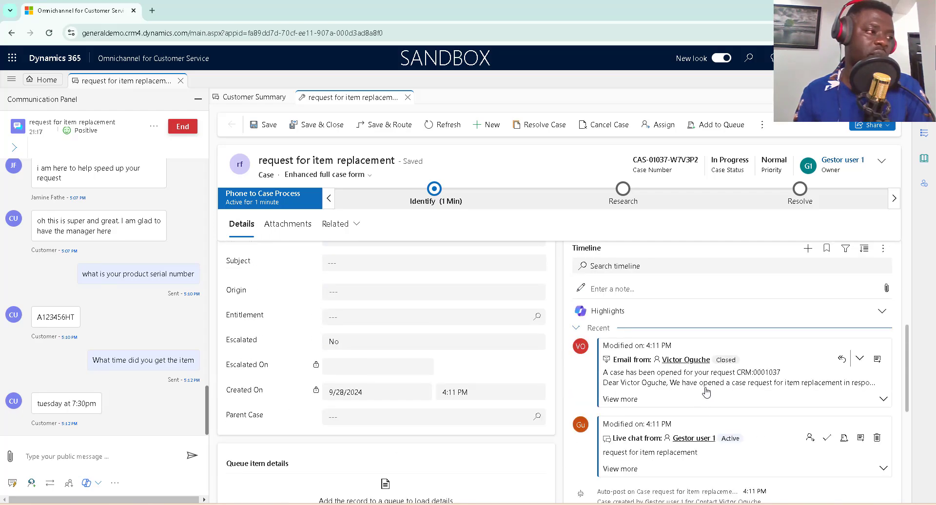
pyautogui.scroll(2, 782, 320)
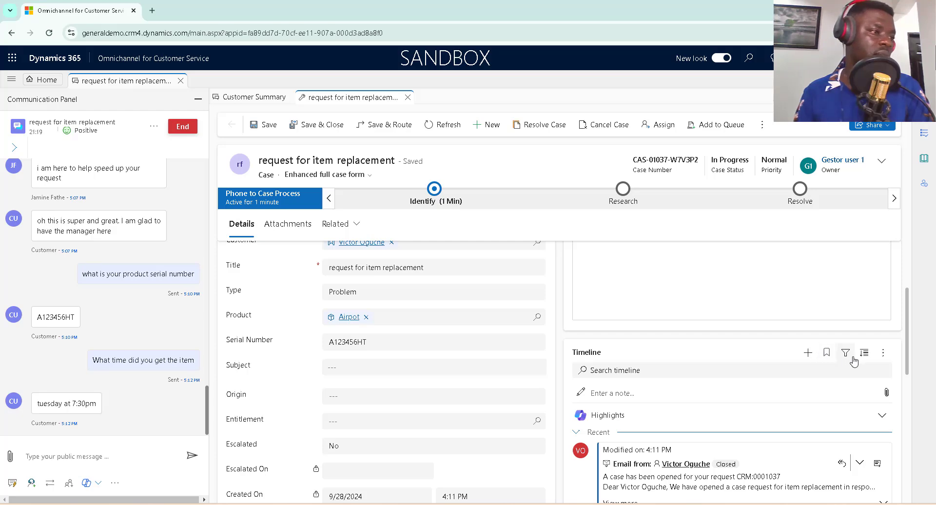
pyautogui.click(883, 352)
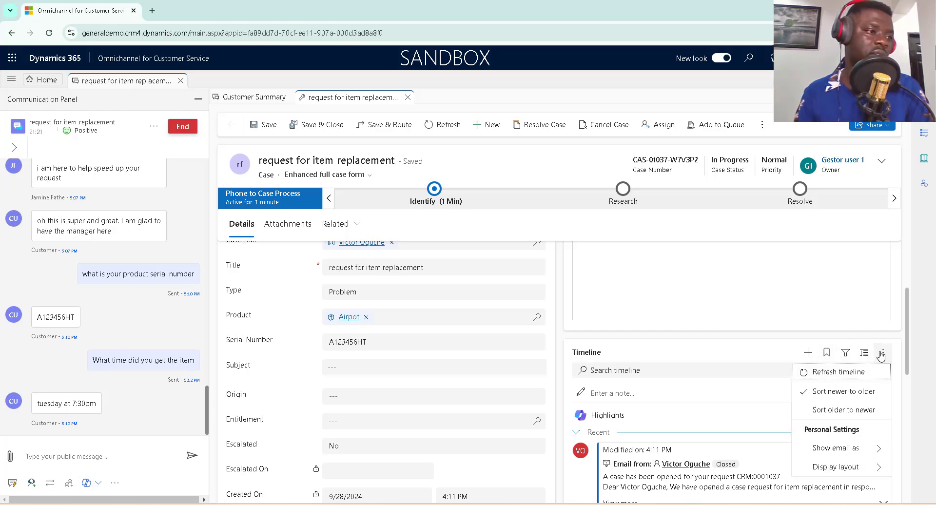
pyautogui.click(859, 377)
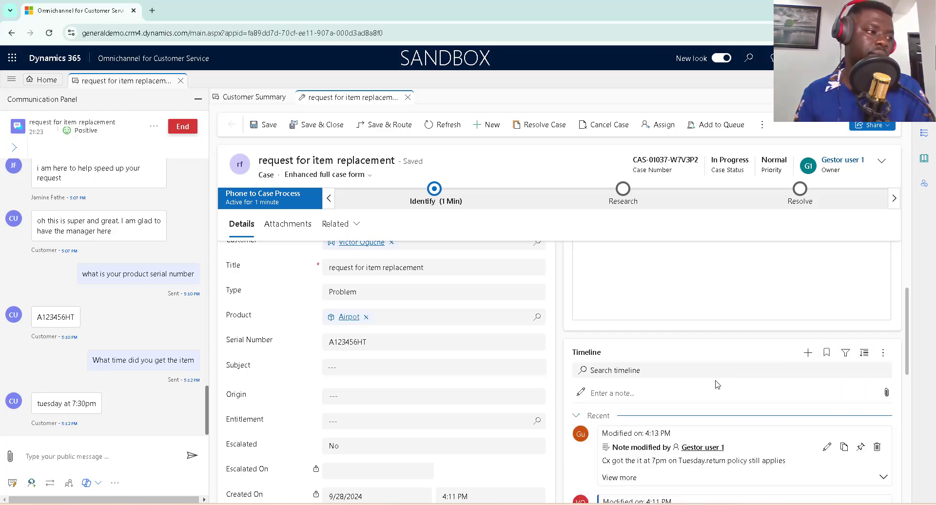
pyautogui.scroll(-2, 717, 385)
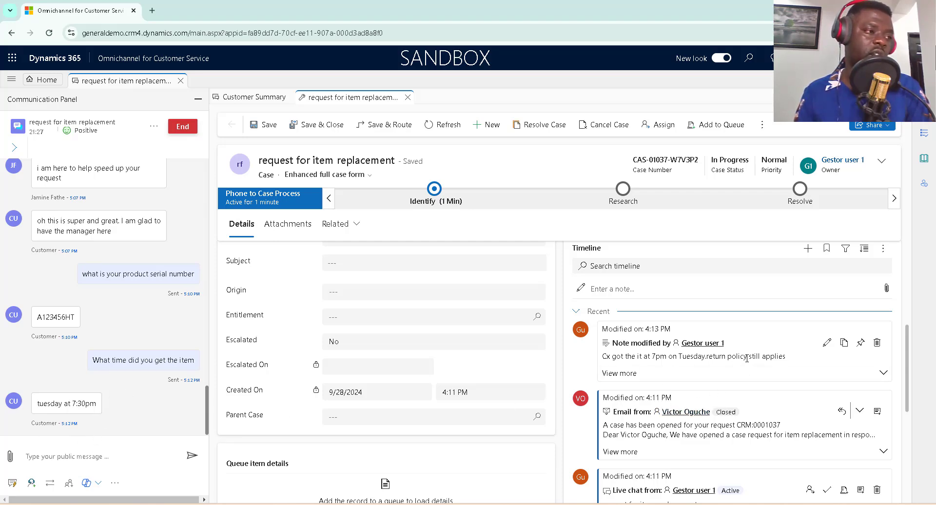
pyautogui.click(617, 375)
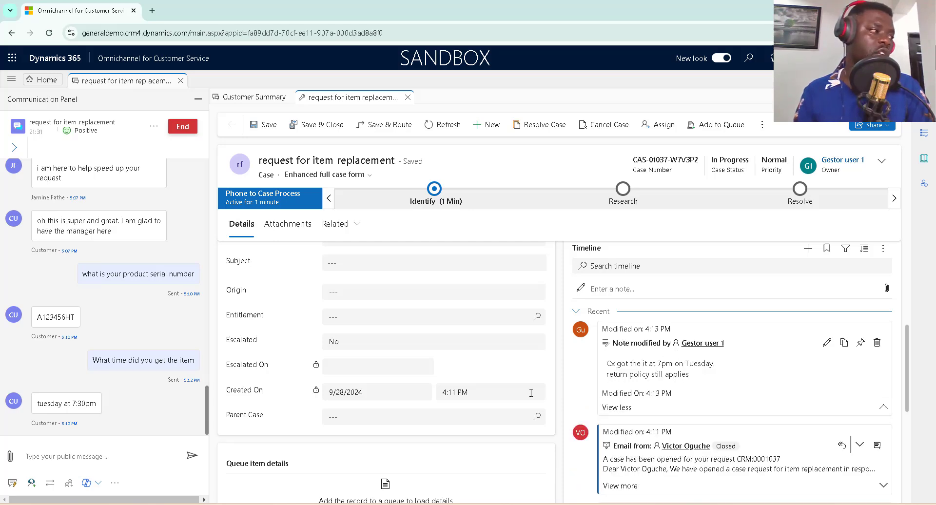
pyautogui.scroll(4, 661, 388)
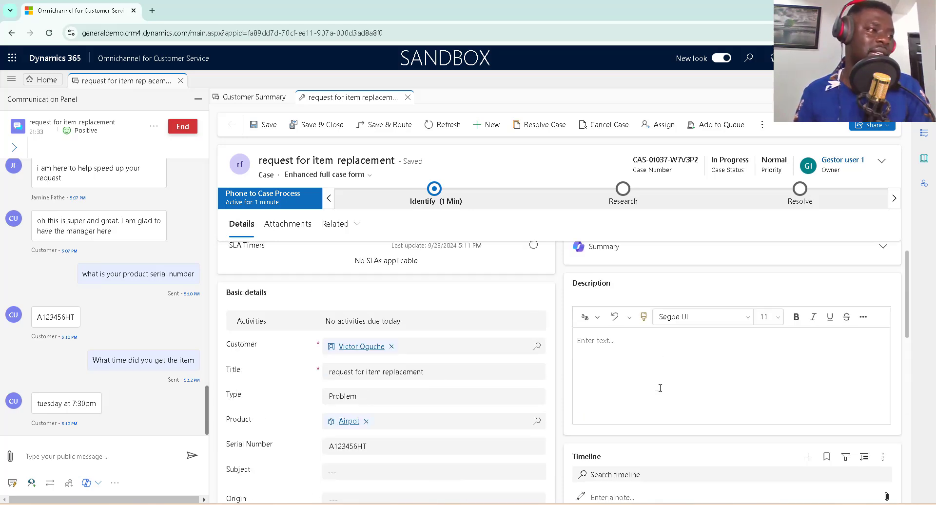
pyautogui.scroll(-6, 661, 388)
pyautogui.scroll(4, 660, 423)
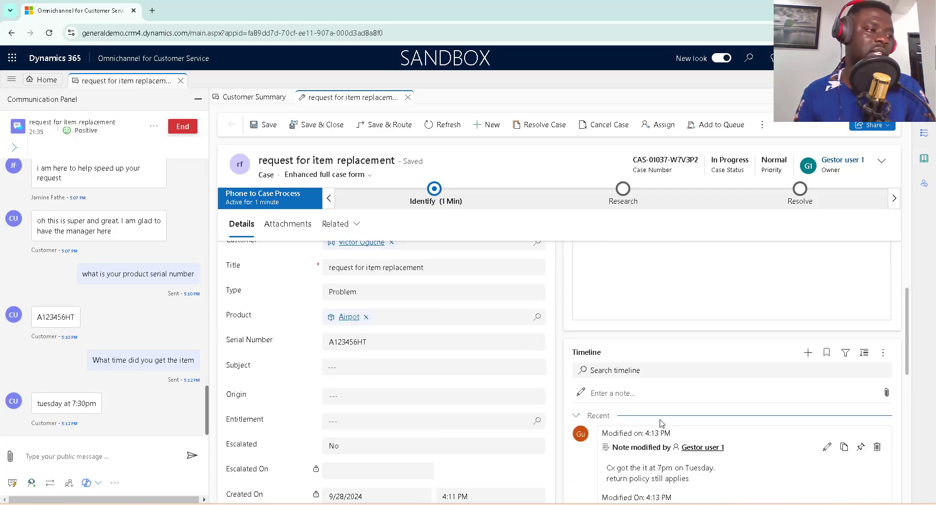
# Send the customer the reply 'Okay great'.
pyautogui.click(107, 459)
pyautogui.write('Hi')
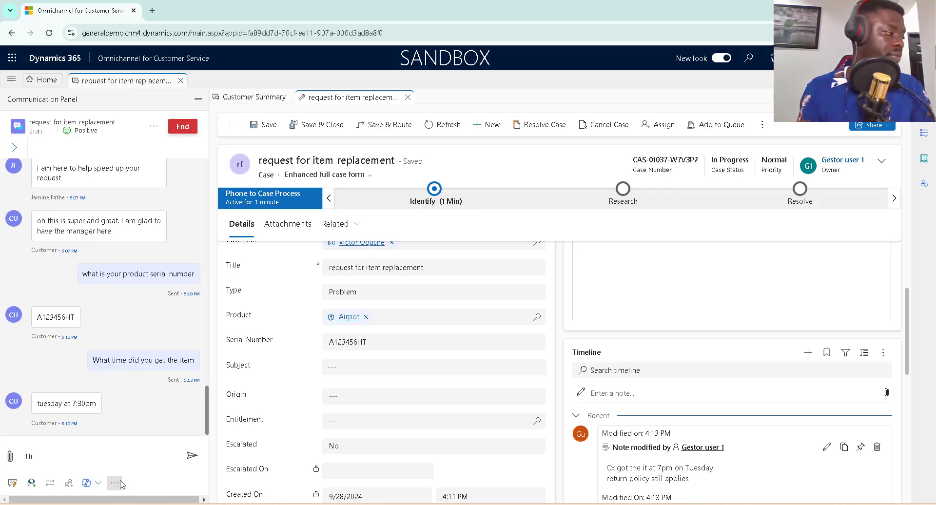
pyautogui.press('BackSpace')
pyautogui.press('BackSpace')
pyautogui.write('Okay great')
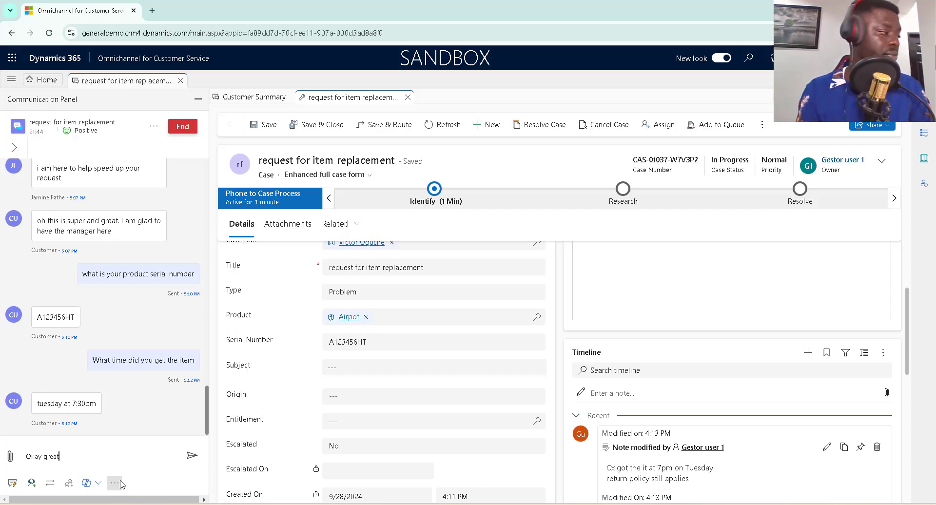
pyautogui.press('Return')
# Send 'I have logged a return ticket for you', fixing the misspelled 'ticket'.
pyautogui.write('I have')
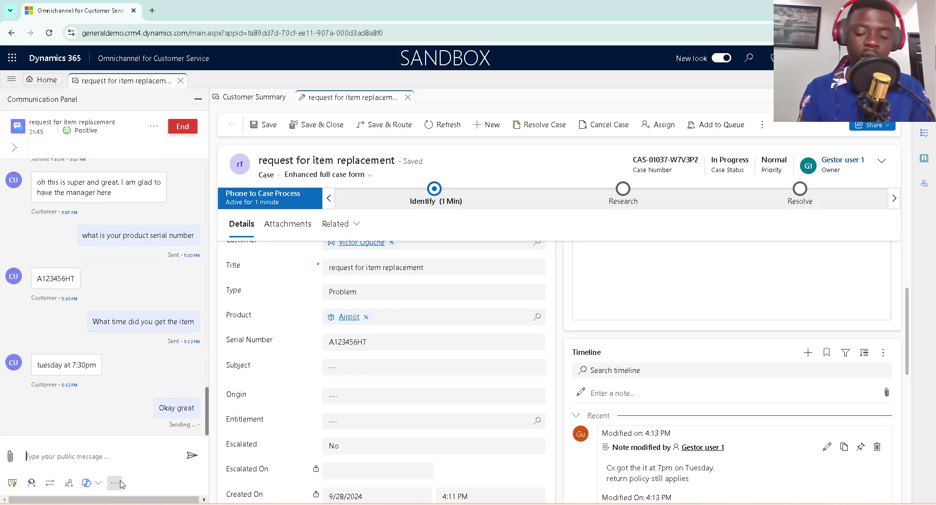
pyautogui.write(' logg')
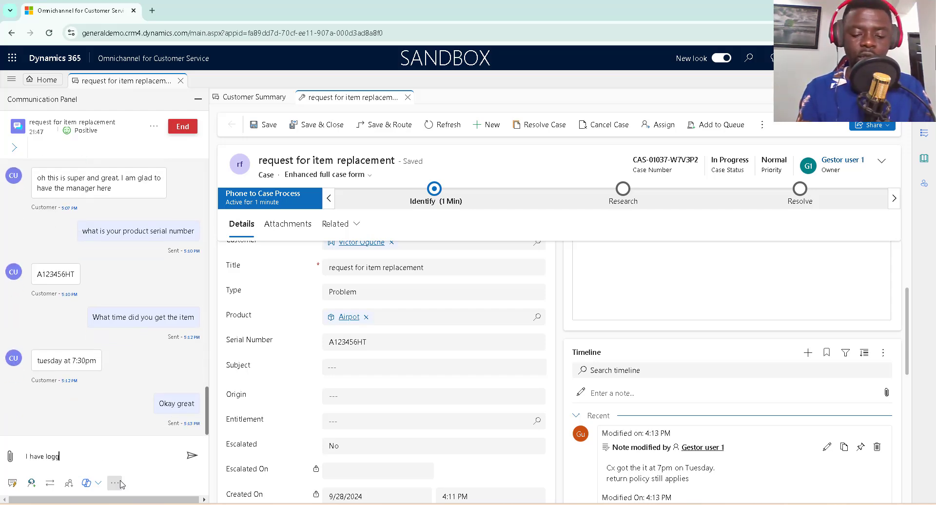
pyautogui.write('ed a t')
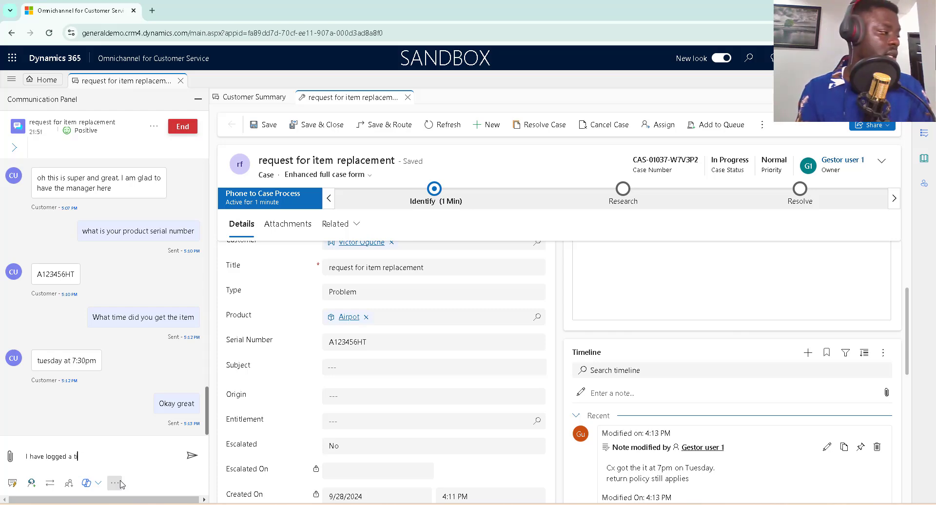
pyautogui.write('icreturn')
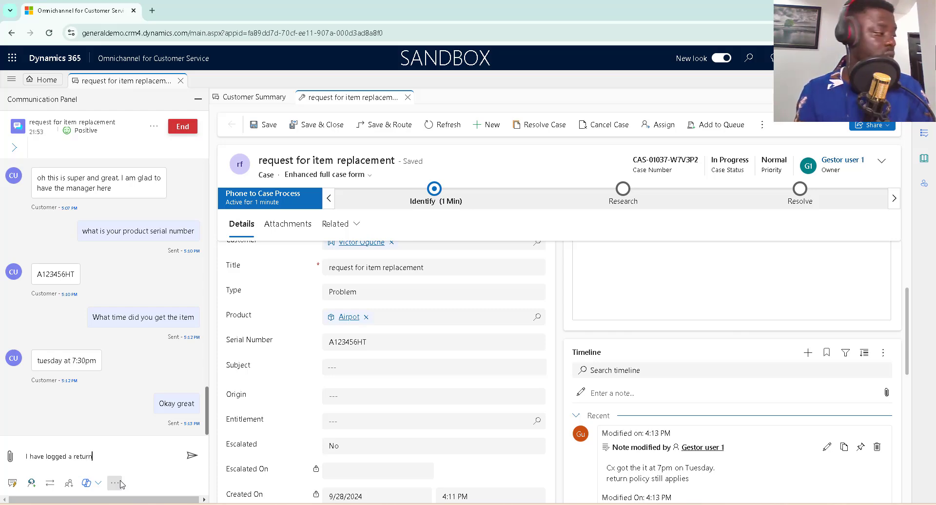
pyautogui.write(' tic')
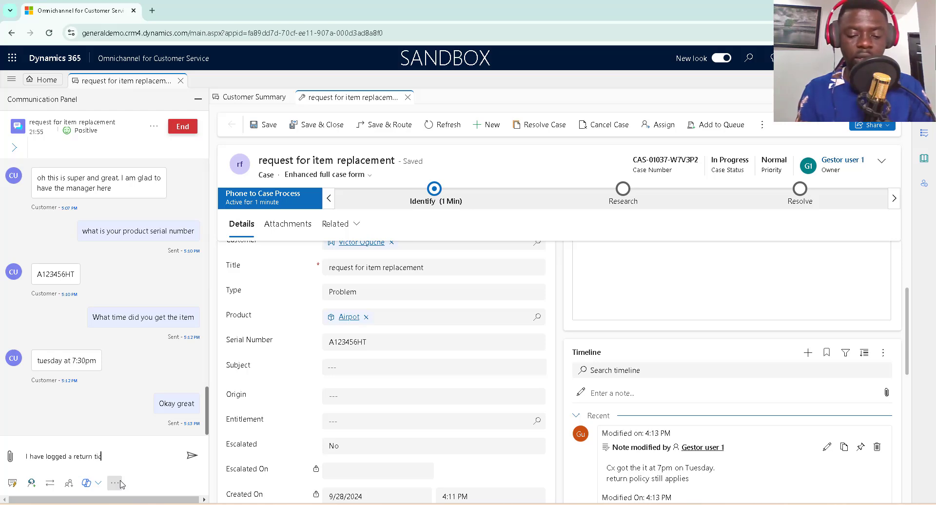
pyautogui.write('ket for')
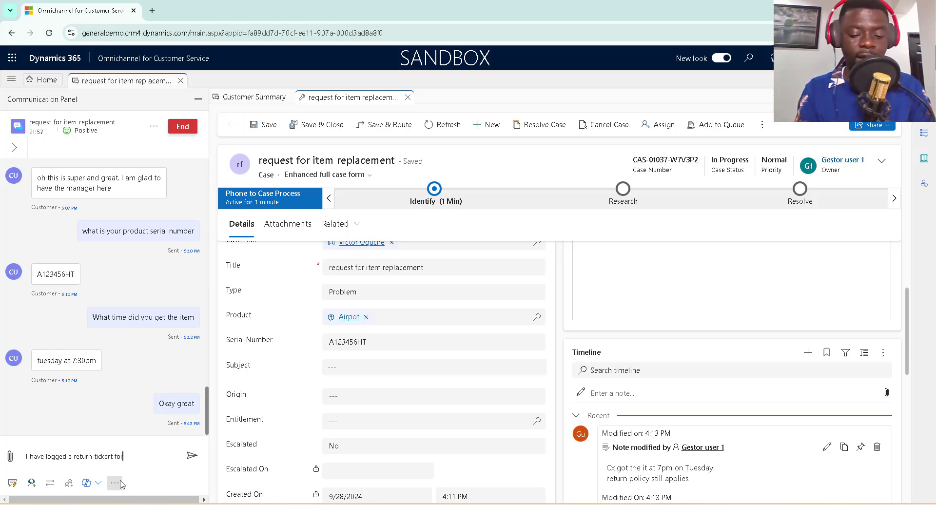
pyautogui.write(' you')
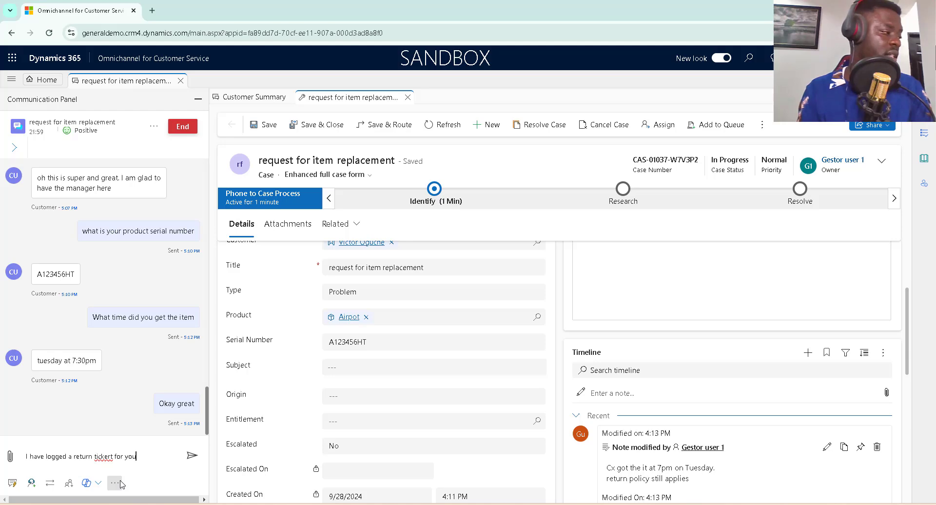
pyautogui.rightClick(106, 455)
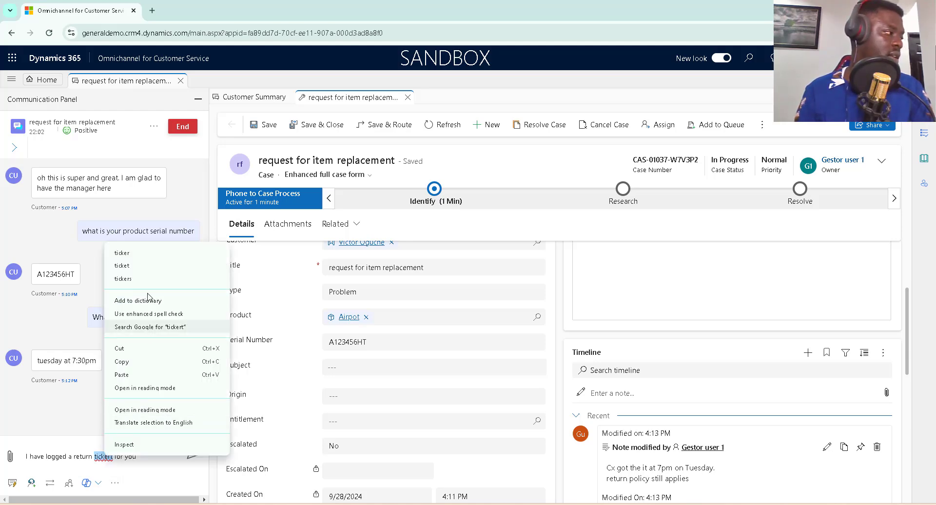
pyautogui.click(135, 264)
pyautogui.click(186, 446)
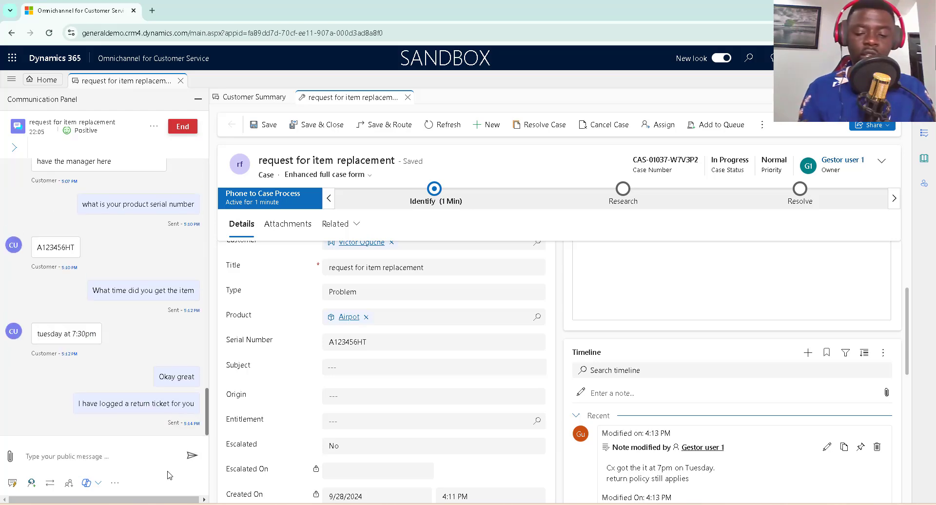
pyautogui.write('you cas')
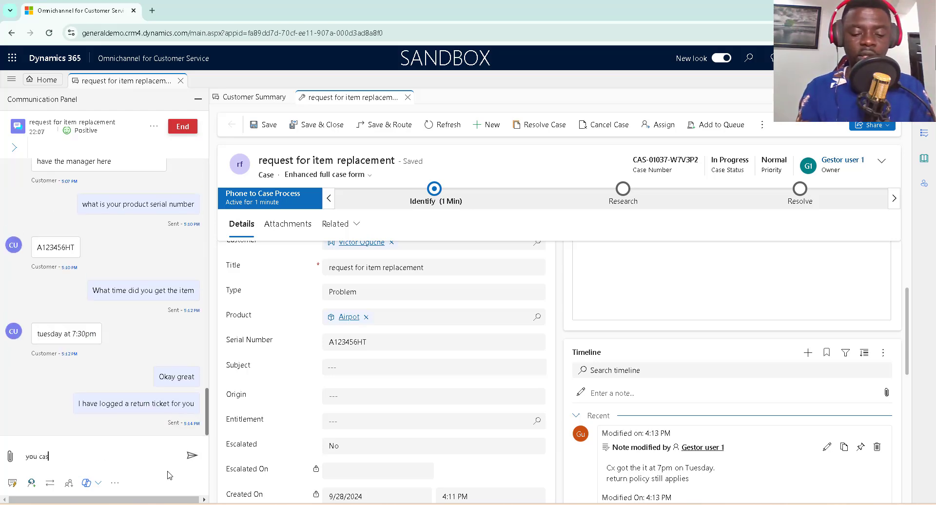
pyautogui.write('e id is')
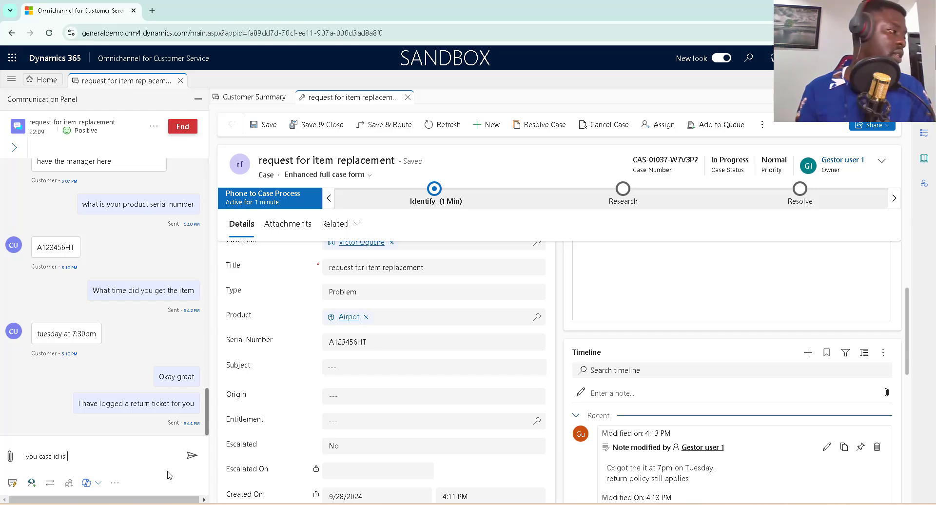
# Copy the case number into the chat reply and send it to the customer.
pyautogui.scroll(3, 409, 317)
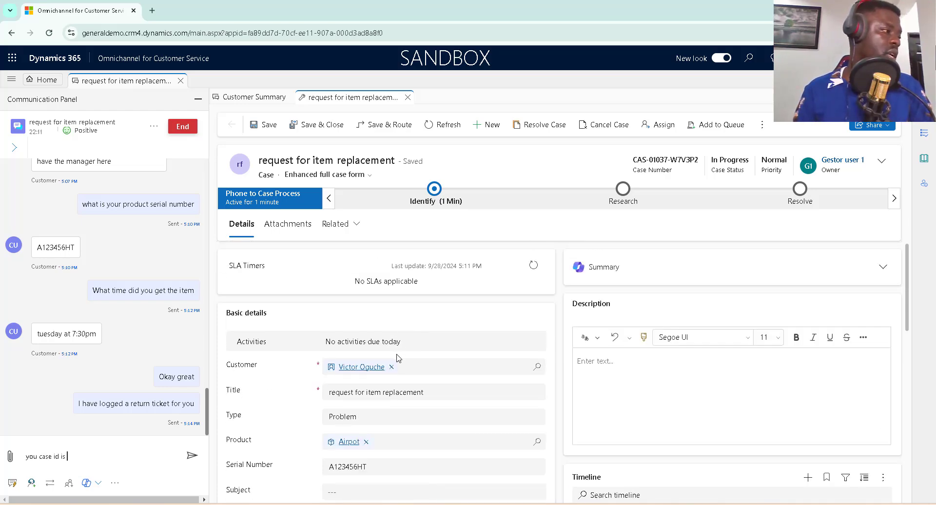
pyautogui.scroll(-1, 433, 376)
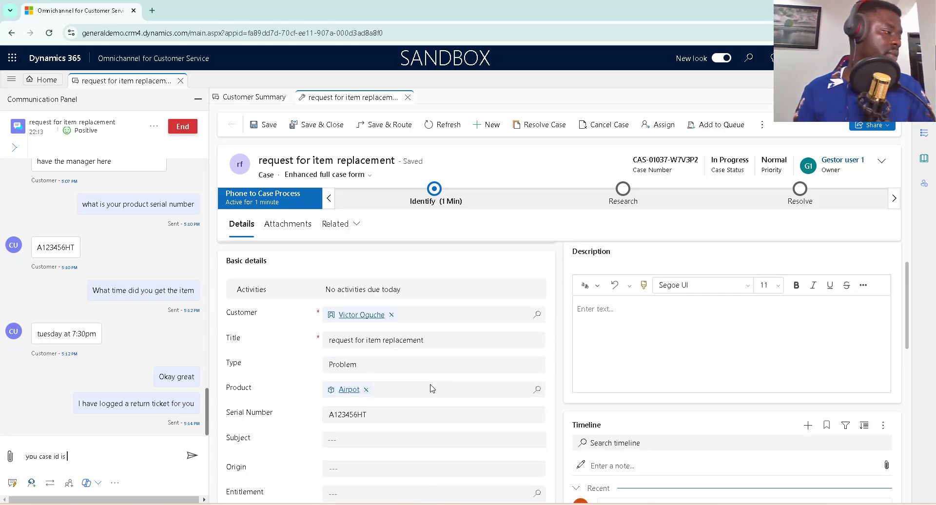
pyautogui.scroll(1, 433, 377)
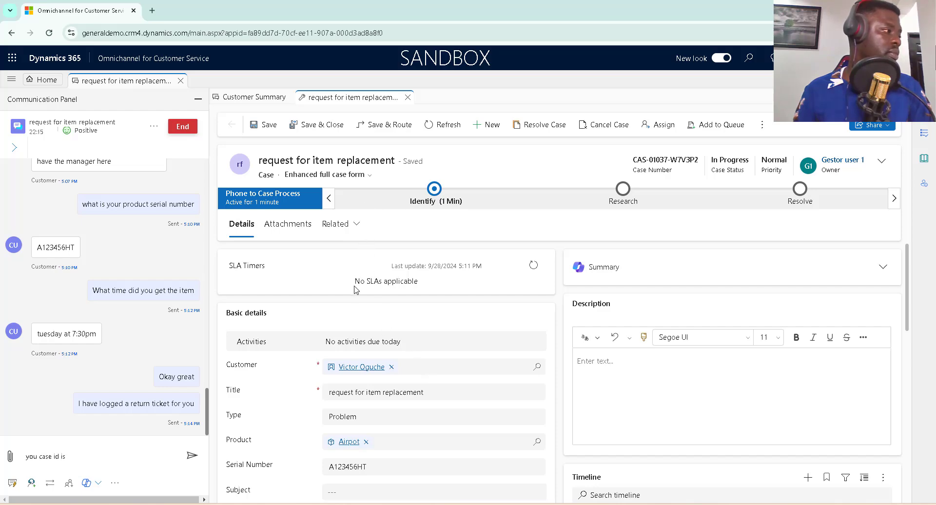
pyautogui.moveTo(632, 159); pyautogui.dragTo(702, 161)
pyautogui.hotkey('ctrl', 'c')
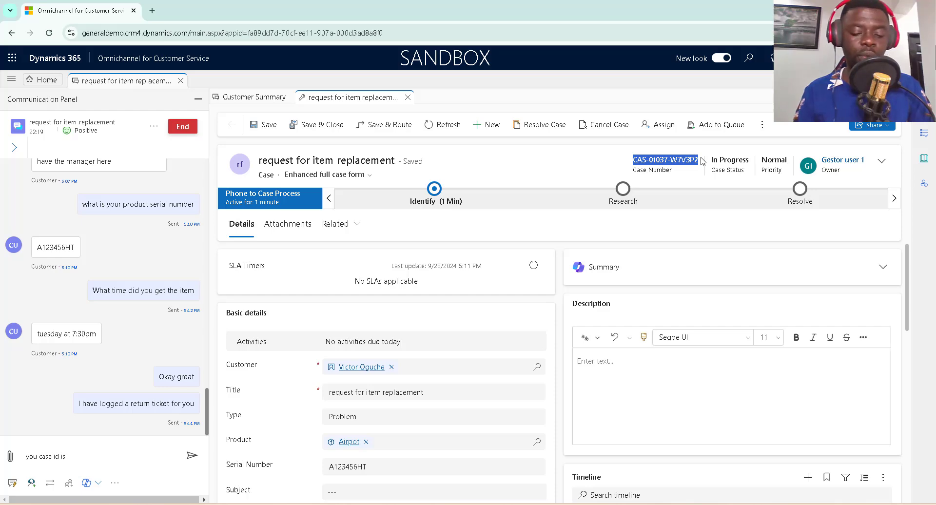
pyautogui.click(129, 455)
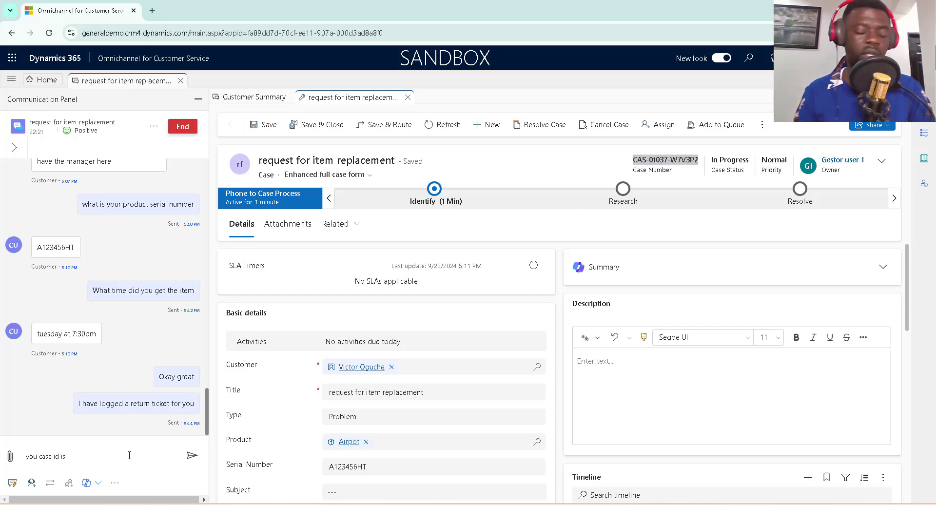
pyautogui.hotkey('ctrl', 'v')
pyautogui.click(201, 461)
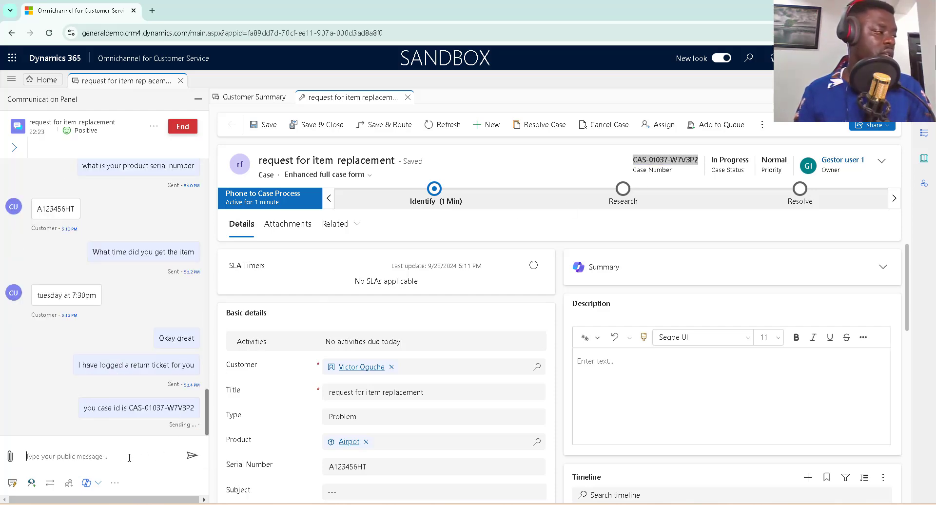
# Send the follow-up message 'you will be contacted shortly for your return'.
pyautogui.click(135, 460)
pyautogui.write('you wi')
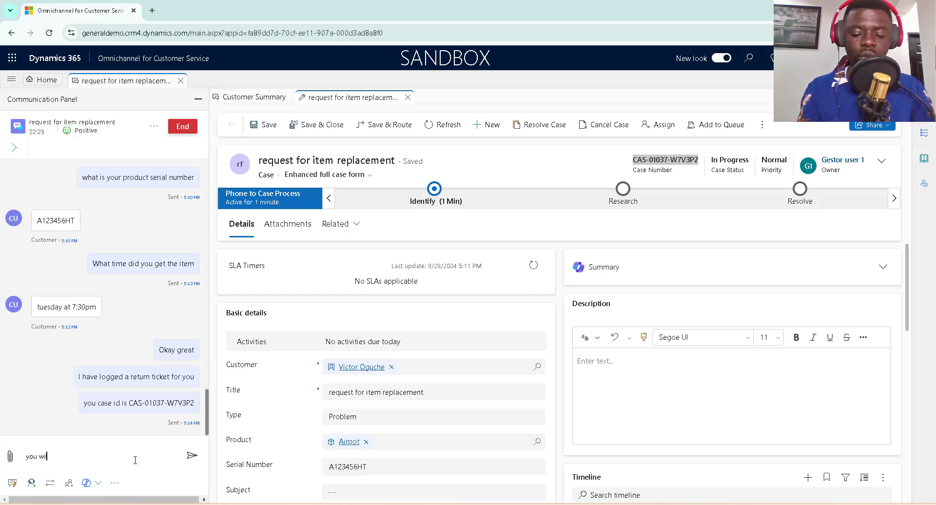
pyautogui.write('ll be ')
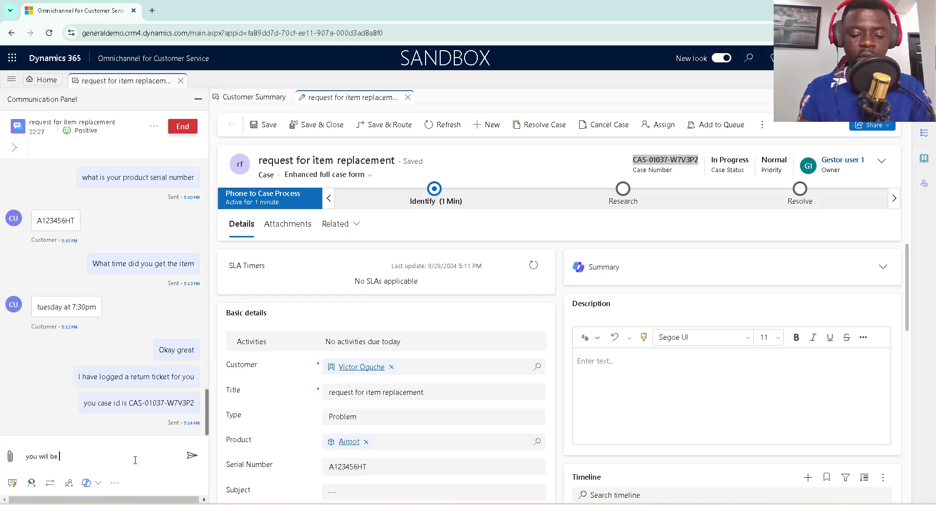
pyautogui.write('contacted ')
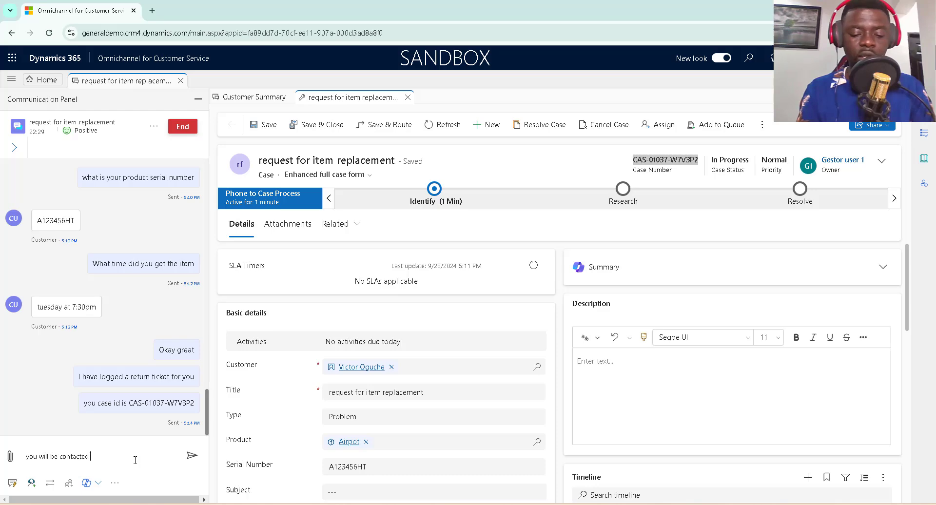
pyautogui.write('shortly f')
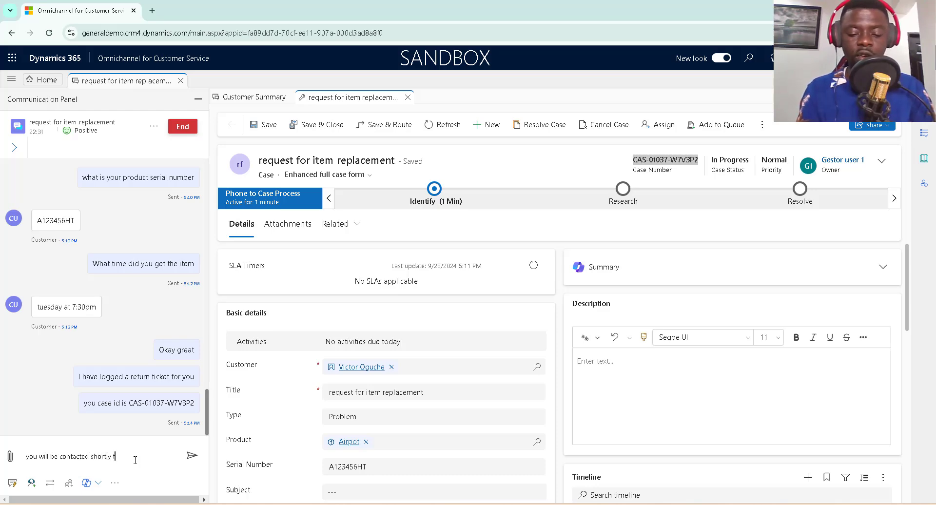
pyautogui.write('or your re')
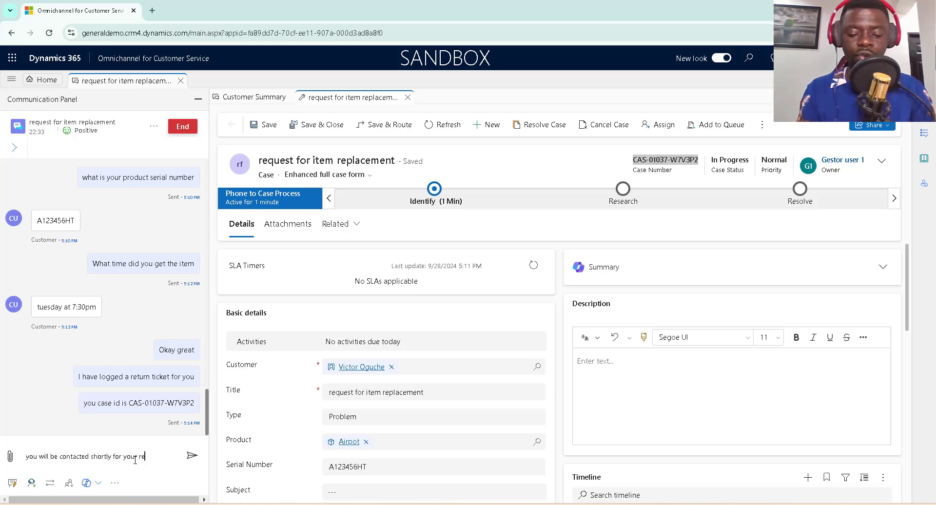
pyautogui.write('turn')
pyautogui.press('Return')
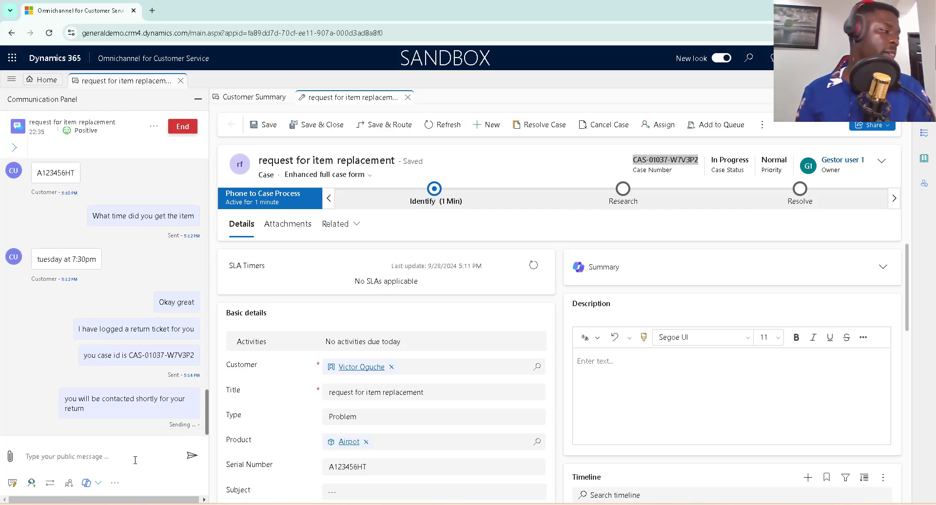
pyautogui.click(501, 466)
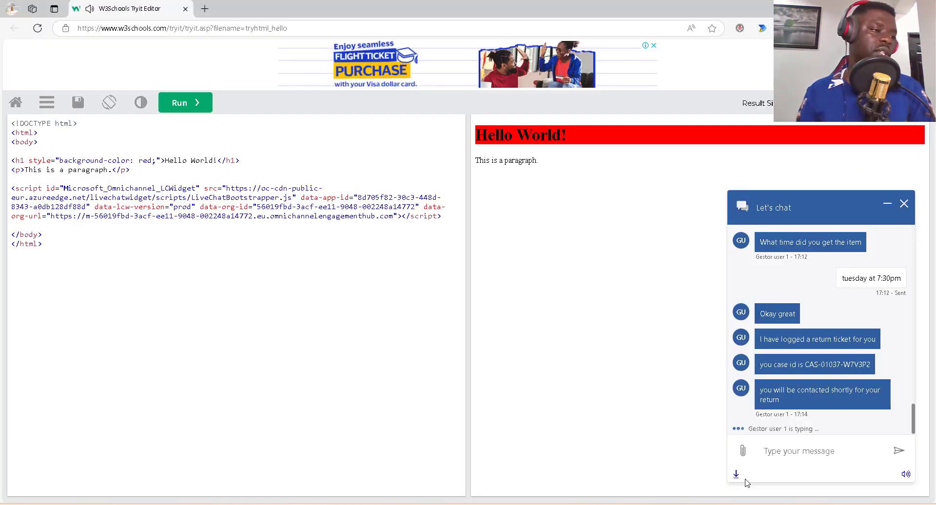
# As the customer, reply 'Thanks a lot for your support' from the chat widget, then return to Omnichannel.
pyautogui.write('Th')
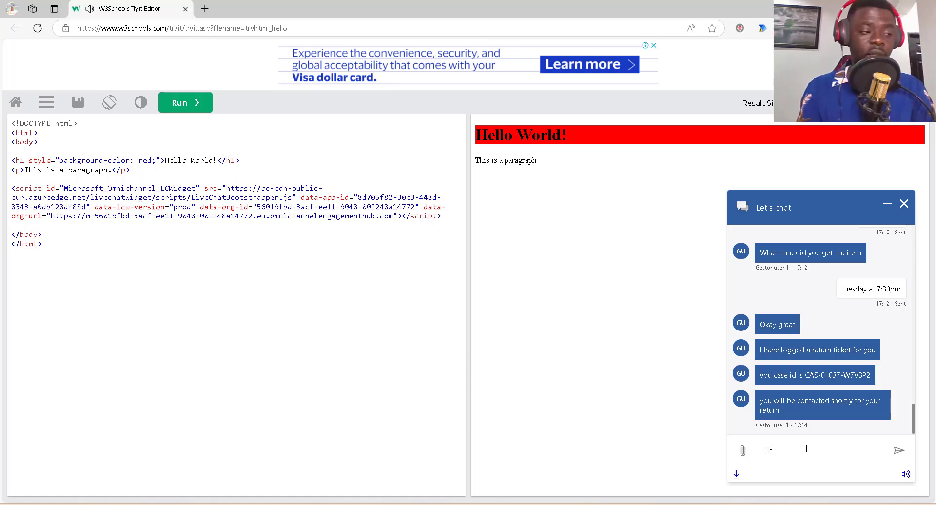
pyautogui.write('anks a')
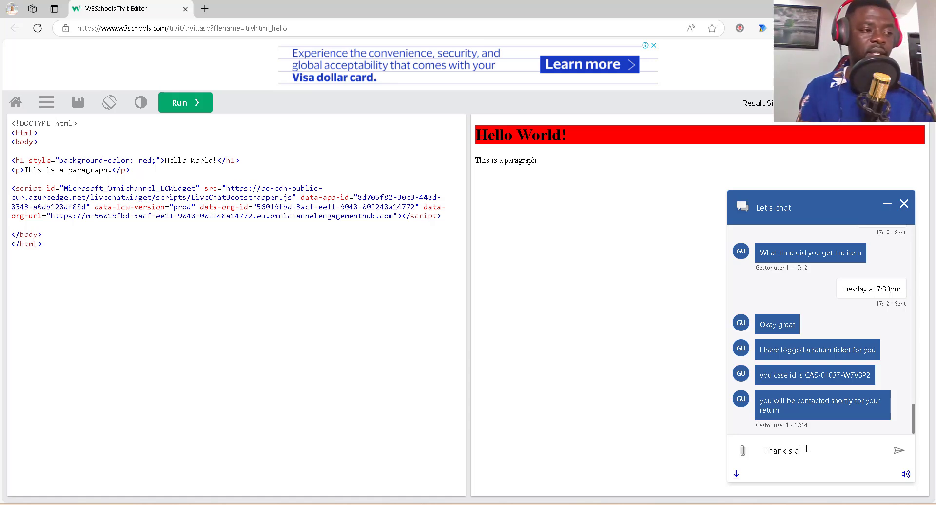
pyautogui.write(' lot for ')
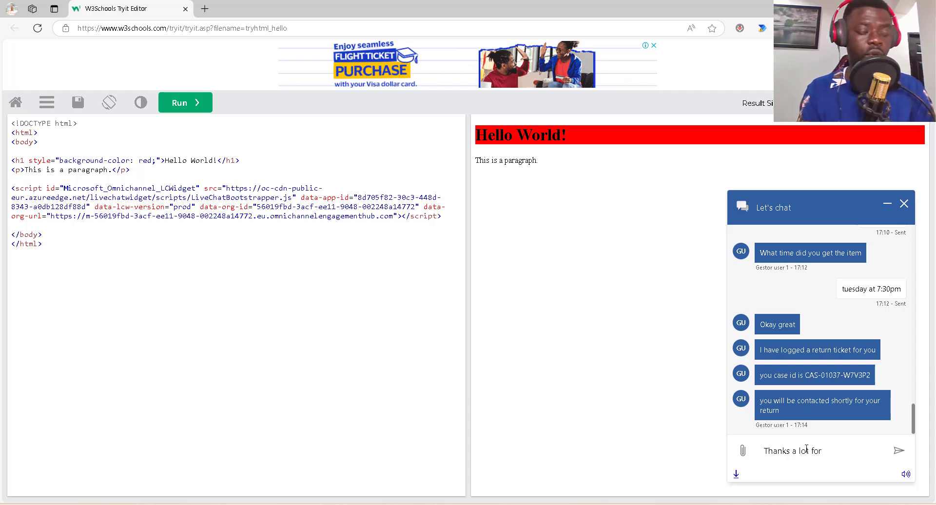
pyautogui.write('your')
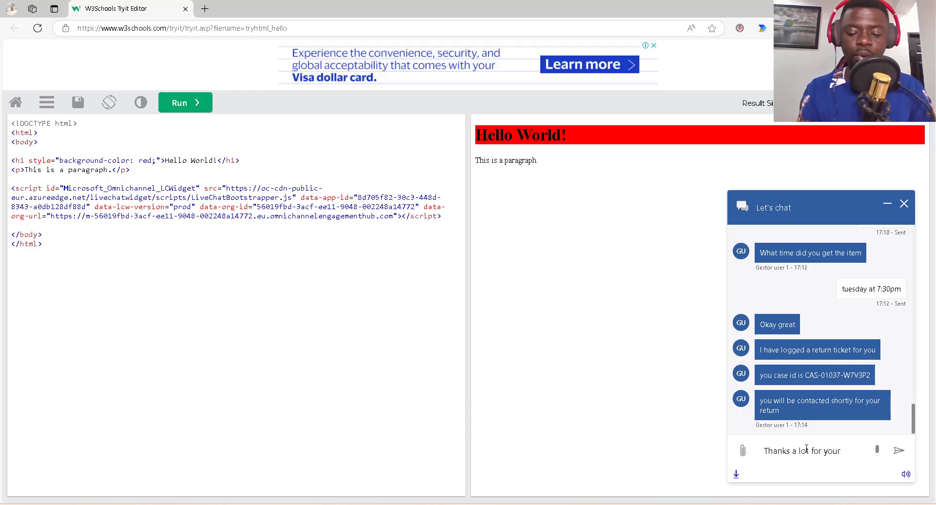
pyautogui.write(' support')
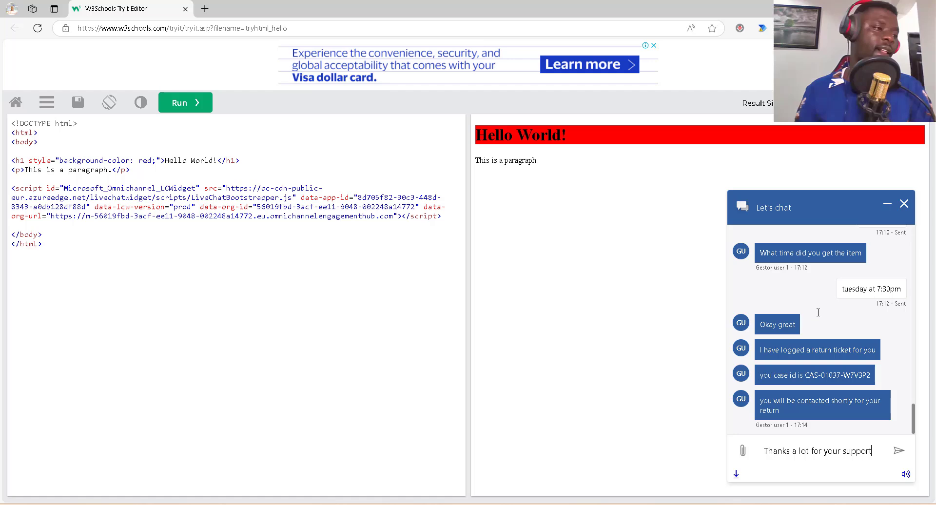
pyautogui.press('Return')
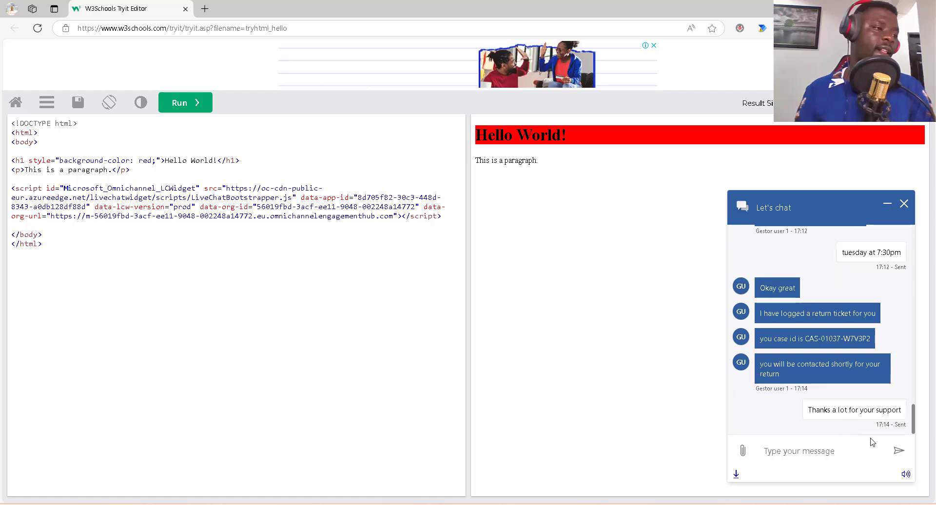
pyautogui.scroll(4, 878, 380)
pyautogui.scroll(-3, 815, 389)
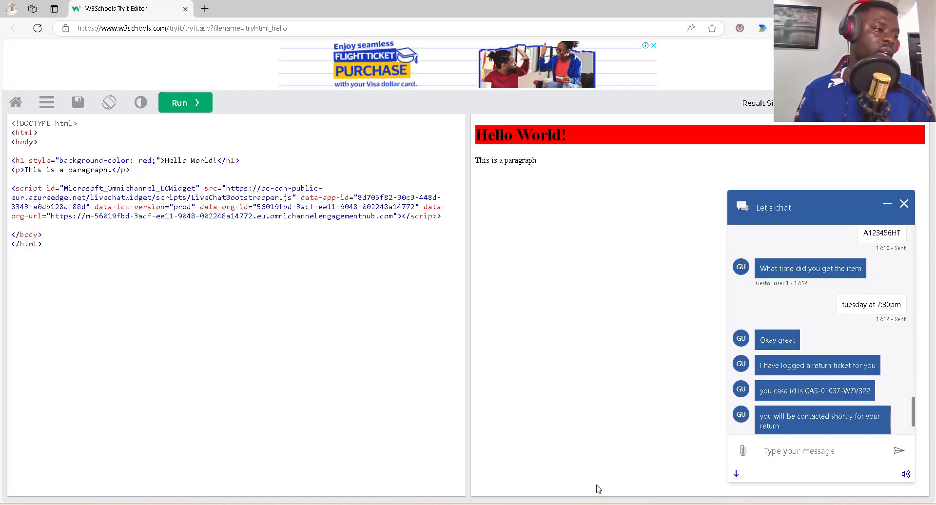
pyautogui.scroll(-1, 846, 353)
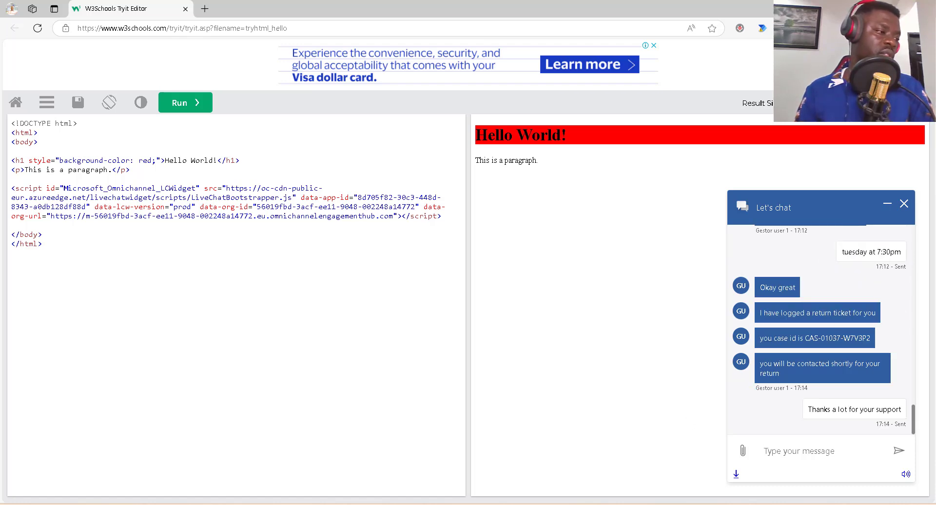
pyautogui.hotkey('alt', 'Tab')
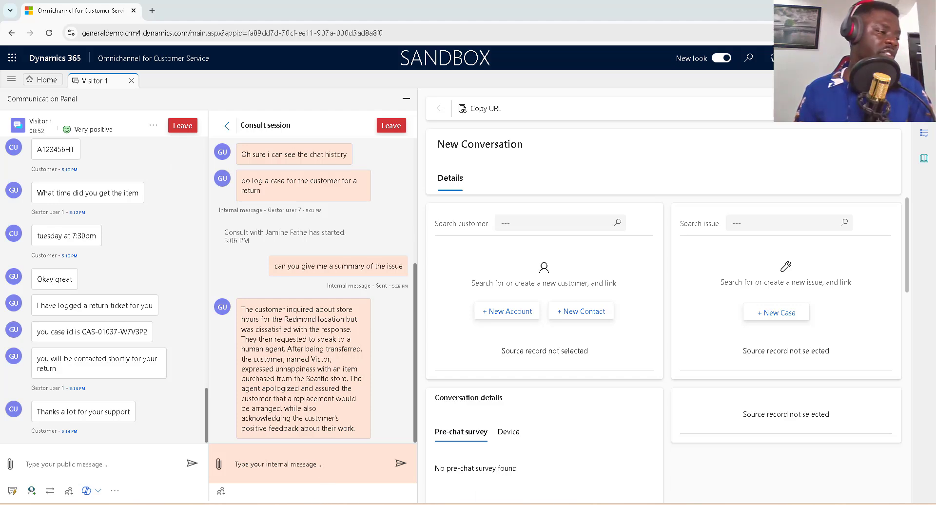
pyautogui.hotkey('alt', 'Tab')
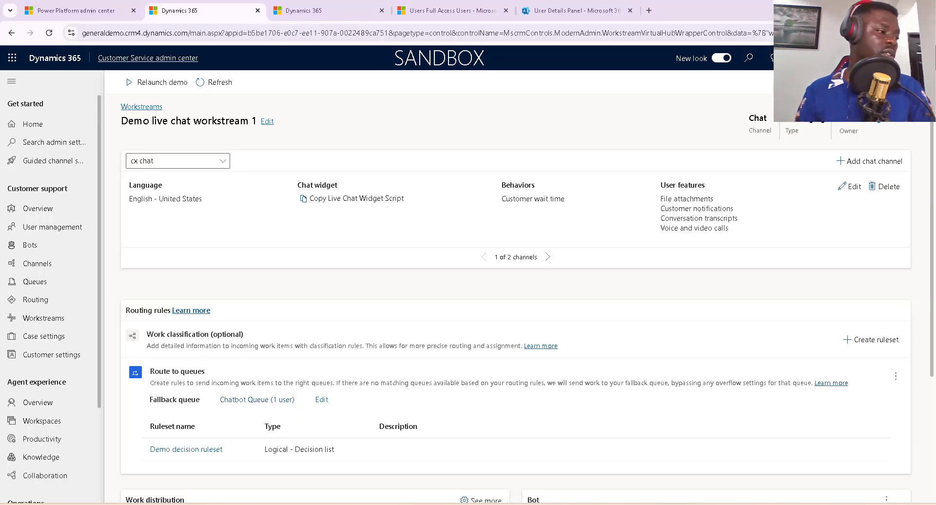
pyautogui.hotkey('alt', 'Tab')
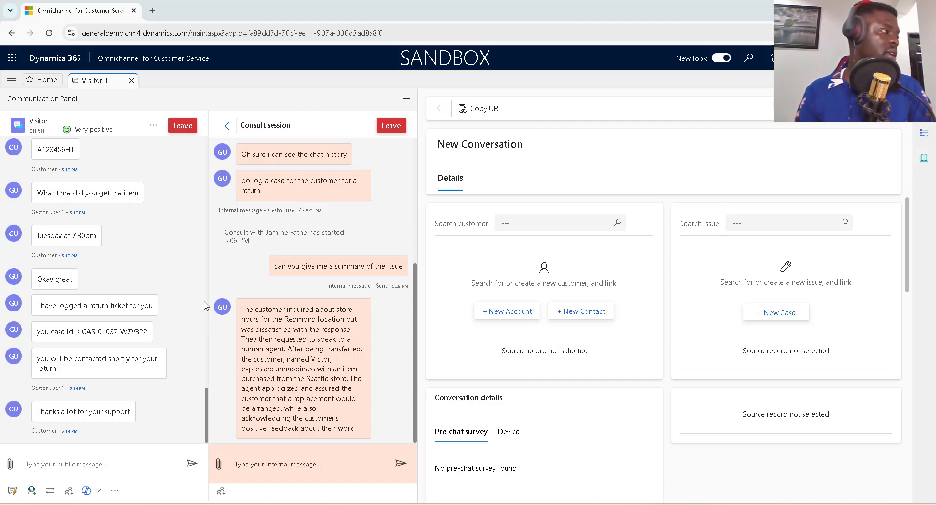
pyautogui.scroll(2, 135, 288)
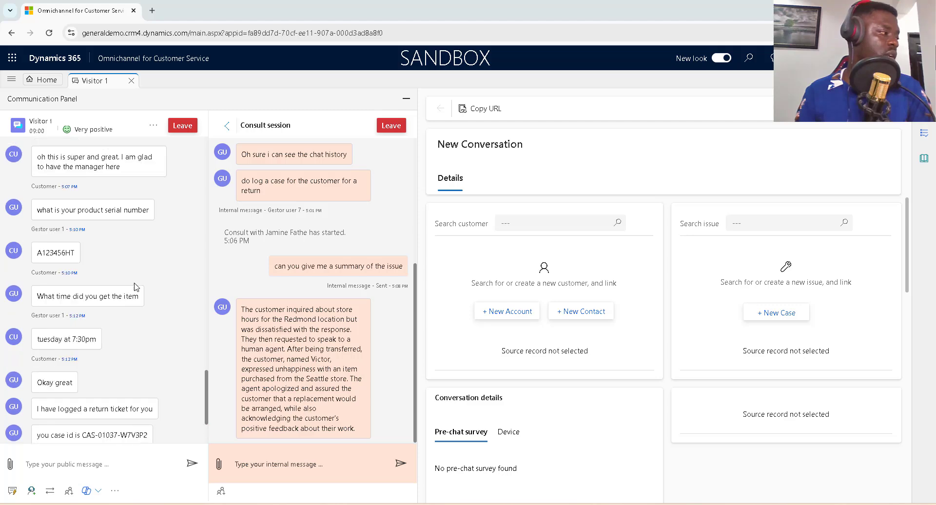
pyautogui.click(383, 124)
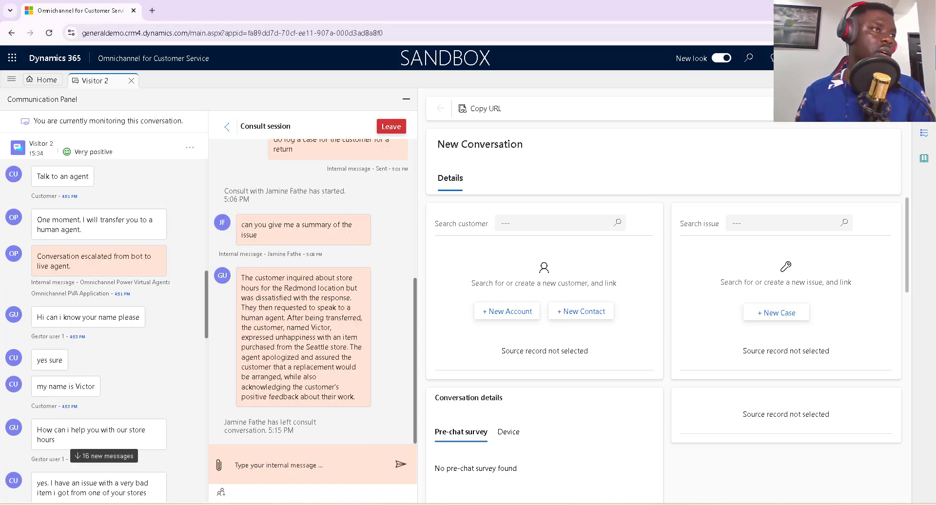
pyautogui.click(386, 125)
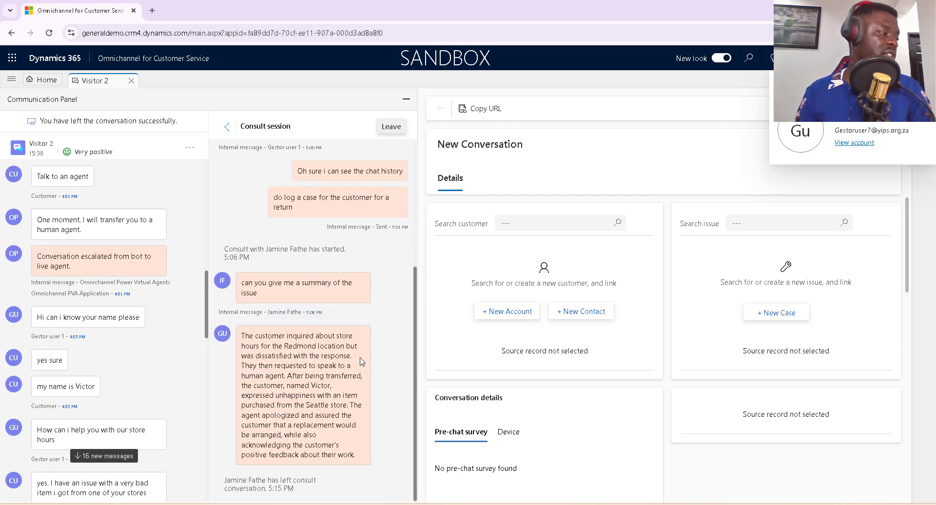
pyautogui.scroll(-4, 111, 345)
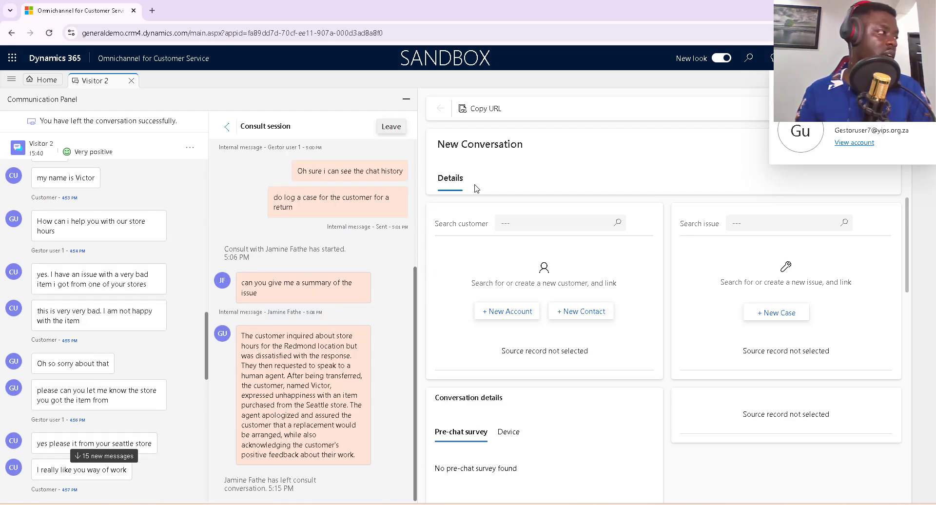
pyautogui.scroll(-4, 162, 359)
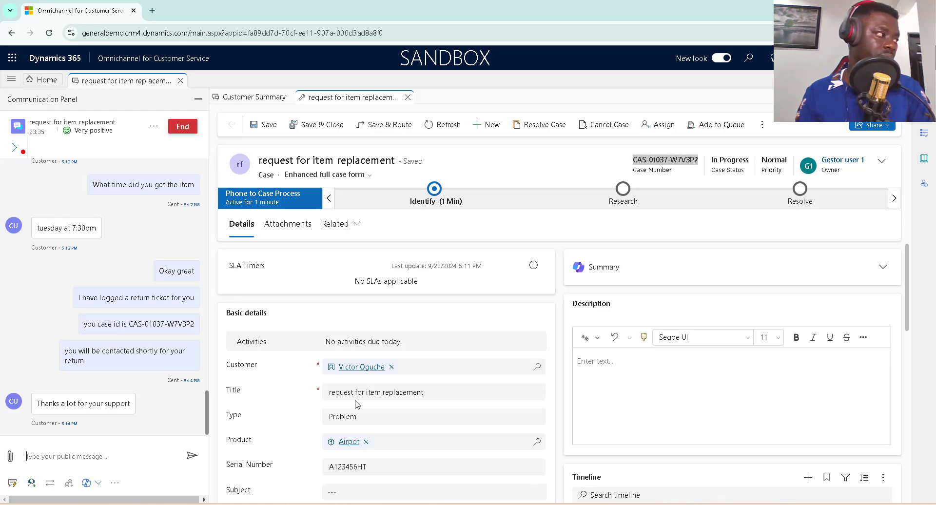
# End the customer chat, dismiss the AI conversation summary card, and view the customer's test page.
pyautogui.moveTo(543, 504)
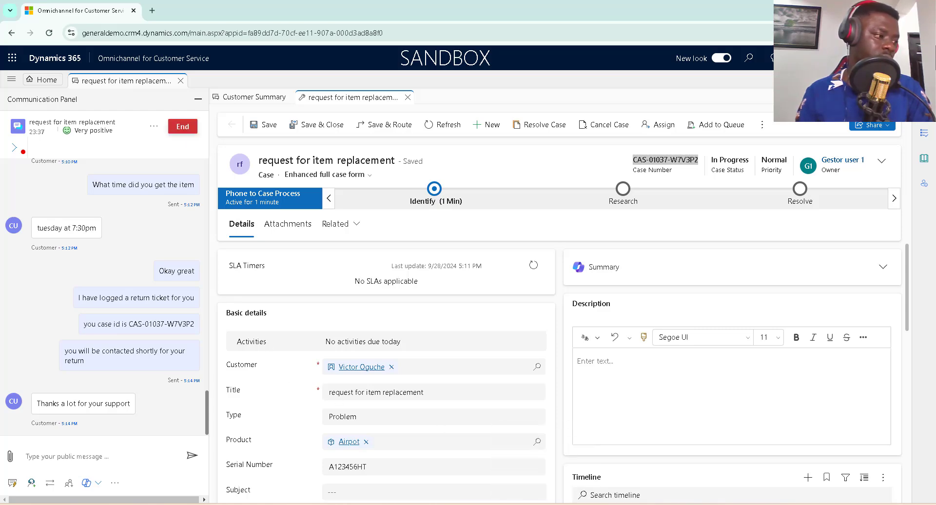
pyautogui.click(543, 504)
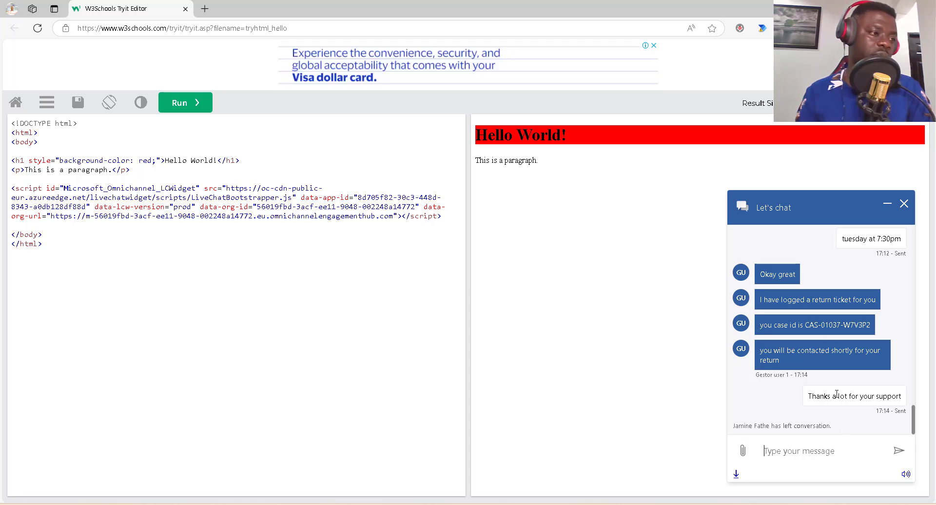
pyautogui.moveTo(587, 504)
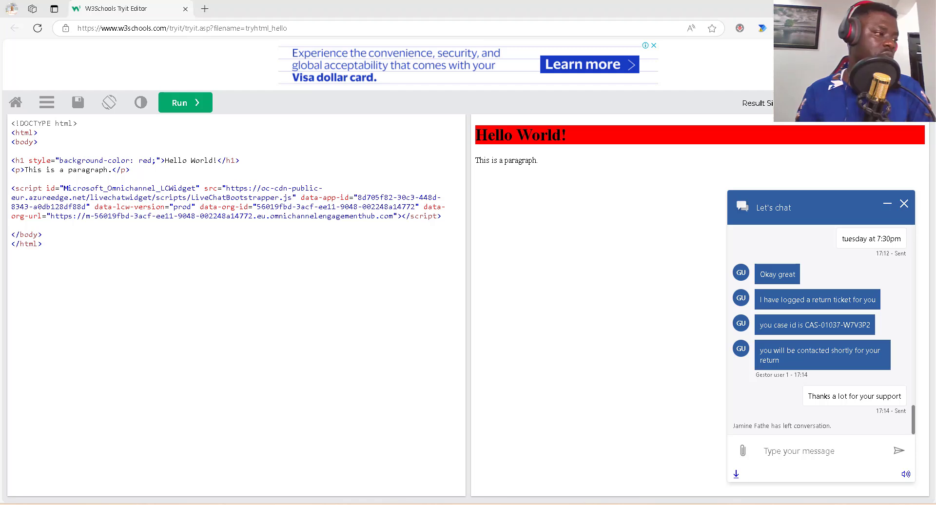
pyautogui.click(586, 463)
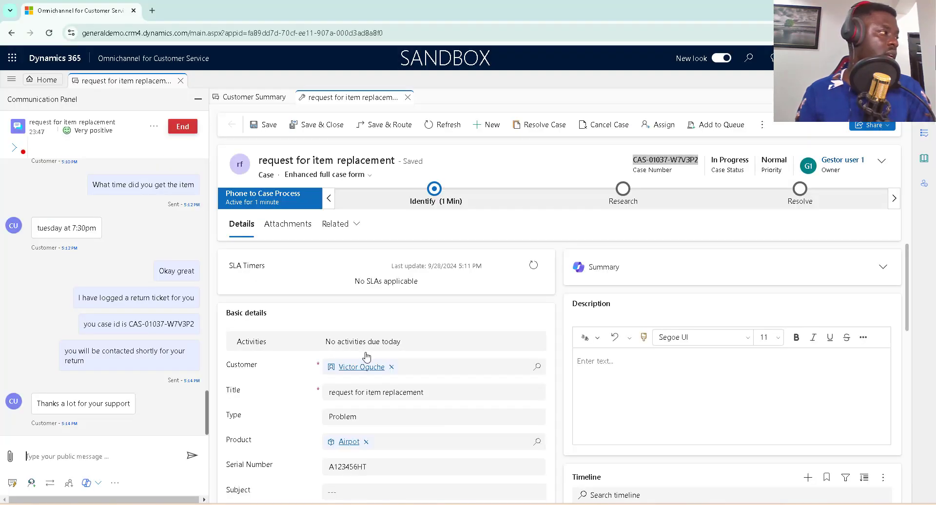
pyautogui.click(182, 126)
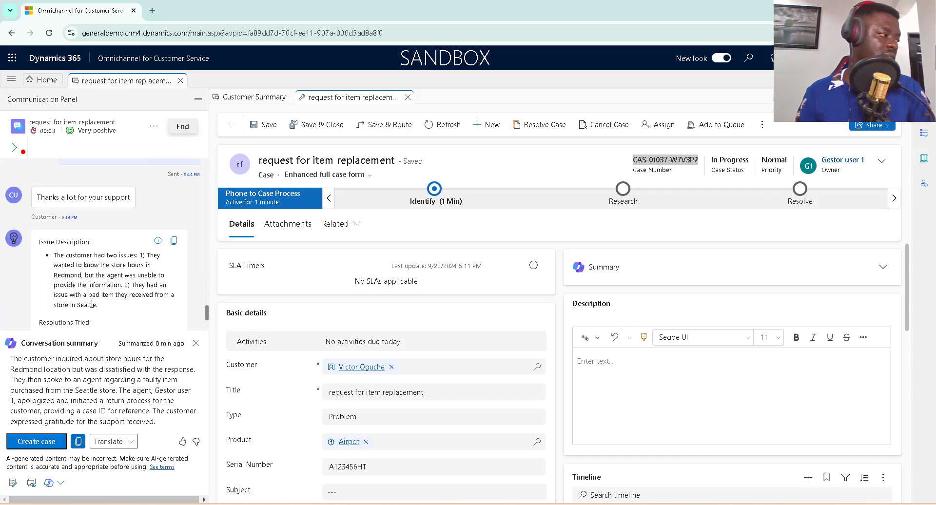
pyautogui.click(195, 344)
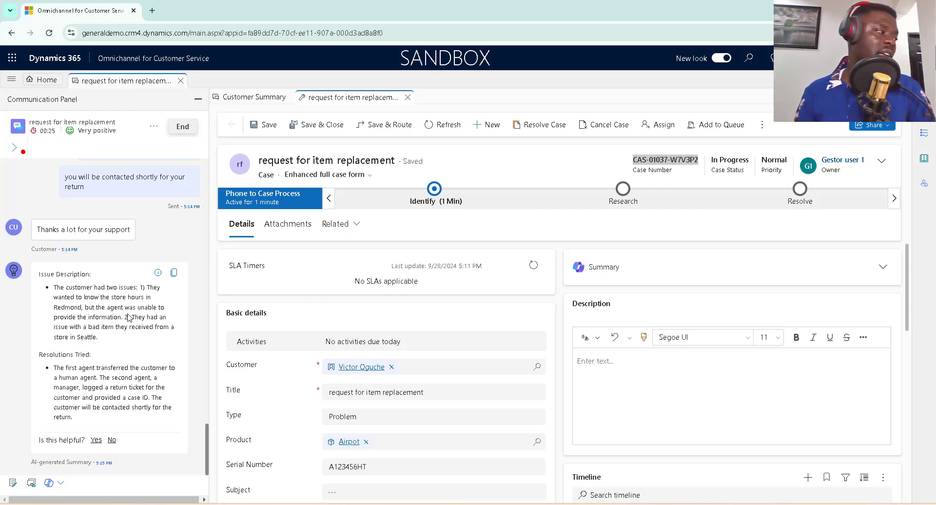
pyautogui.click(568, 503)
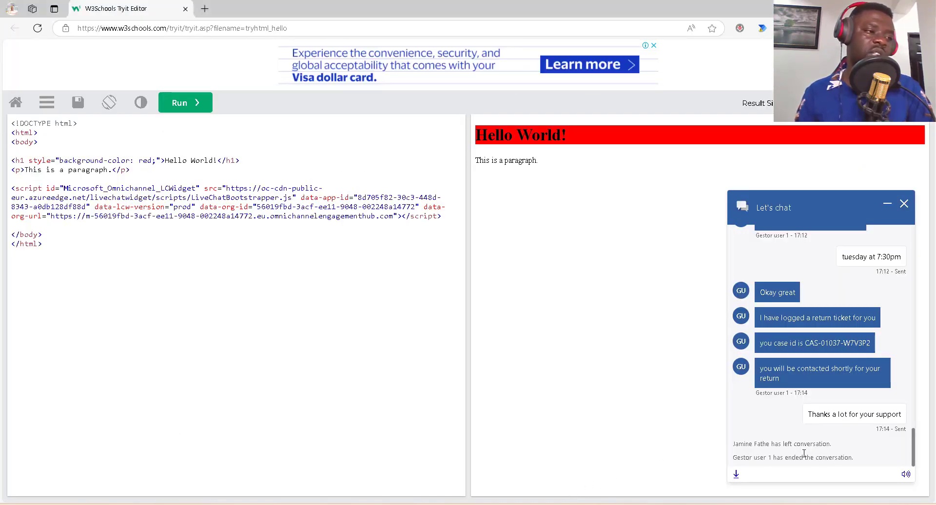
# Close the customer's chat widget without saving a copy and return to the agent workspace.
pyautogui.click(905, 204)
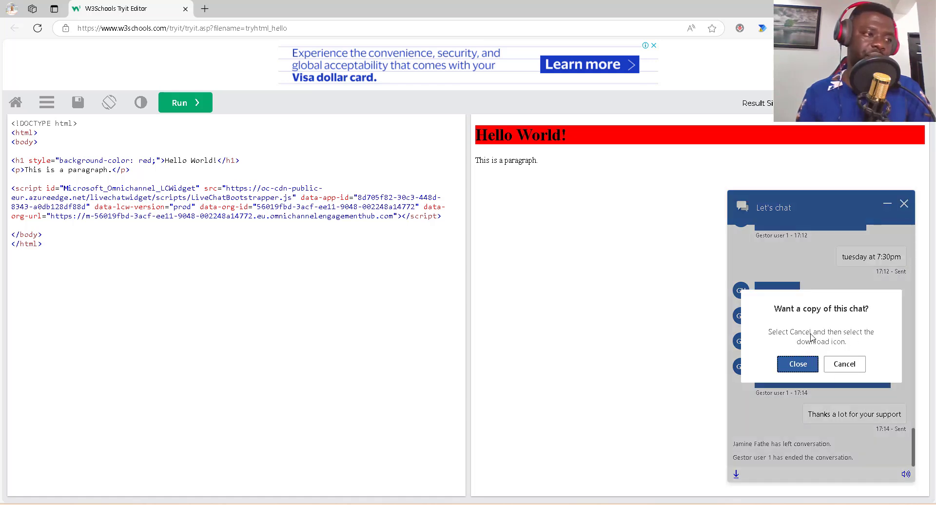
pyautogui.click(798, 364)
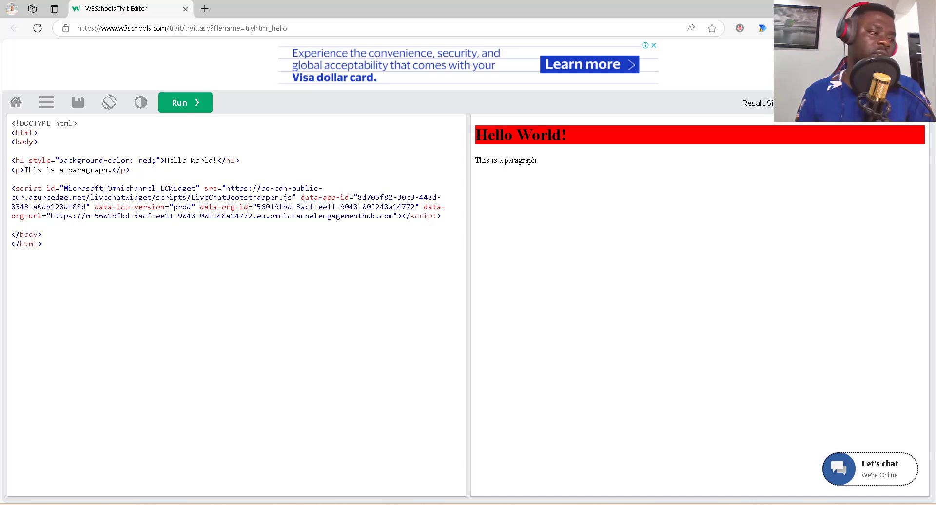
pyautogui.click(565, 504)
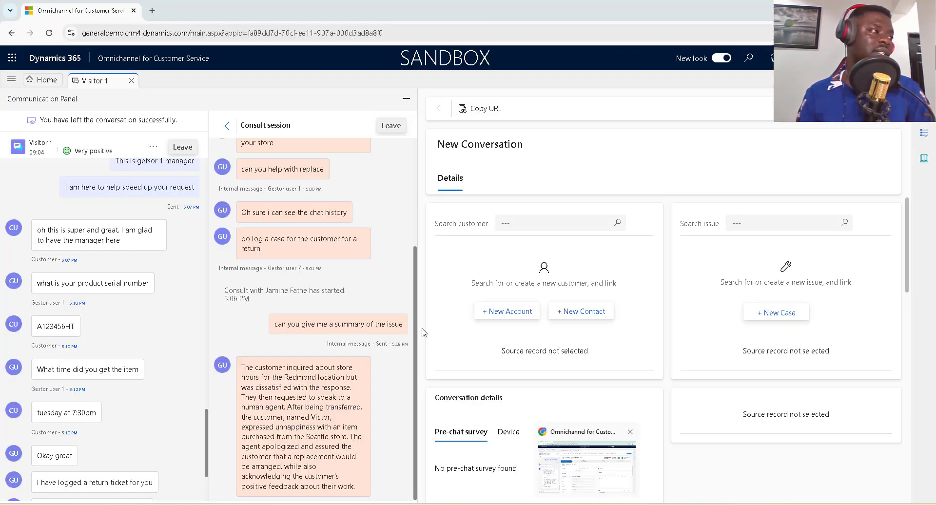
# Revisit the item replacement case session, then bring up the Demo live chat workstream 1 settings.
pyautogui.click(406, 98)
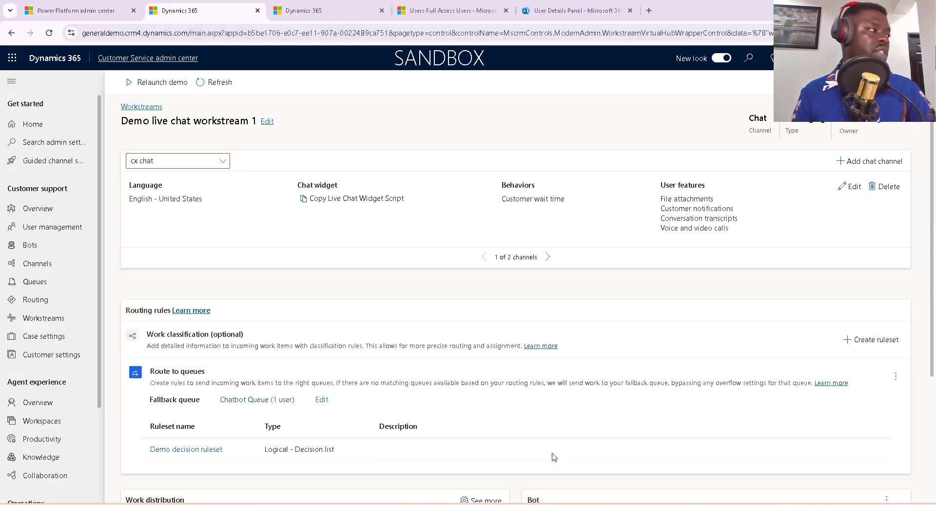
pyautogui.click(554, 457)
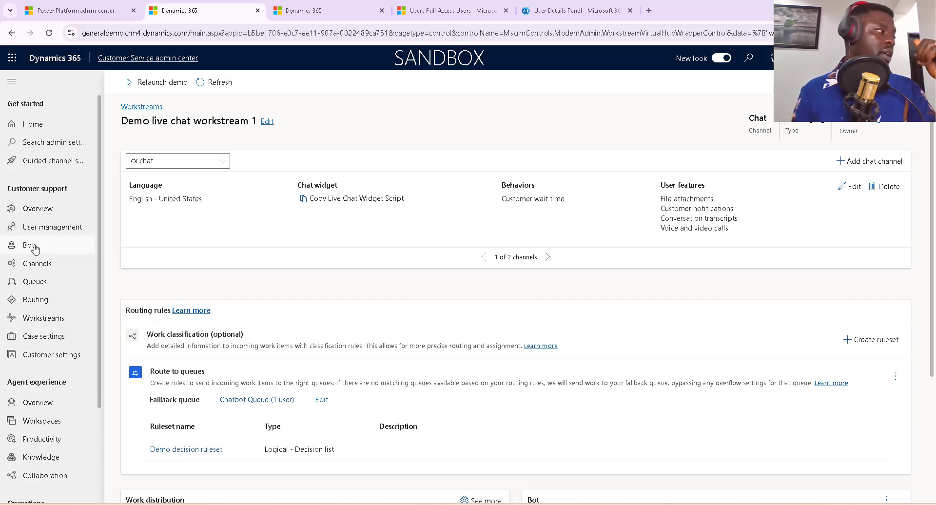
# Draft a Messaging workstream named 'test ws', review its channel options, then cancel without creating it.
pyautogui.click(51, 319)
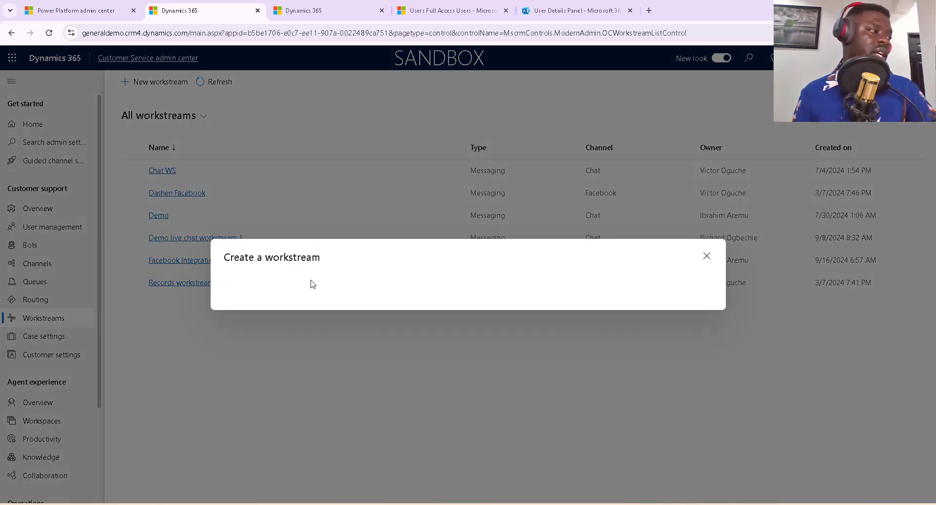
pyautogui.click(283, 243)
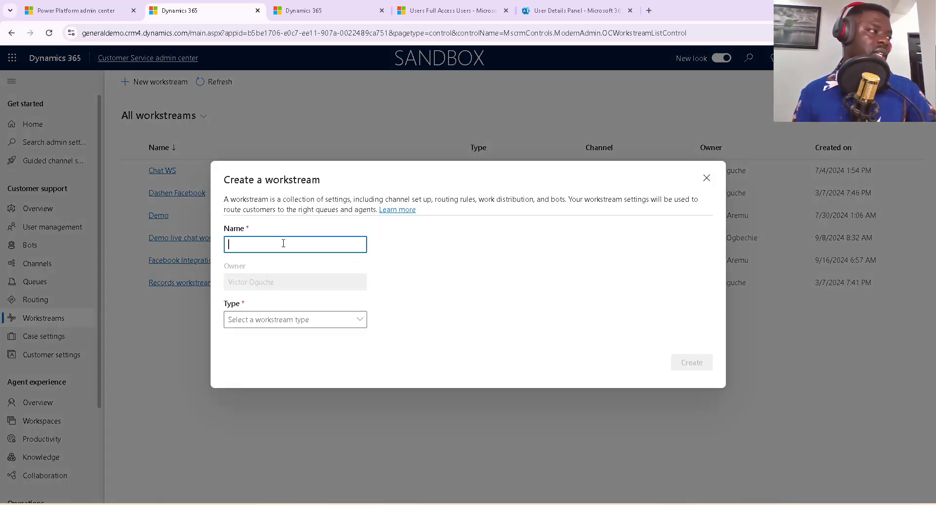
pyautogui.write('test ')
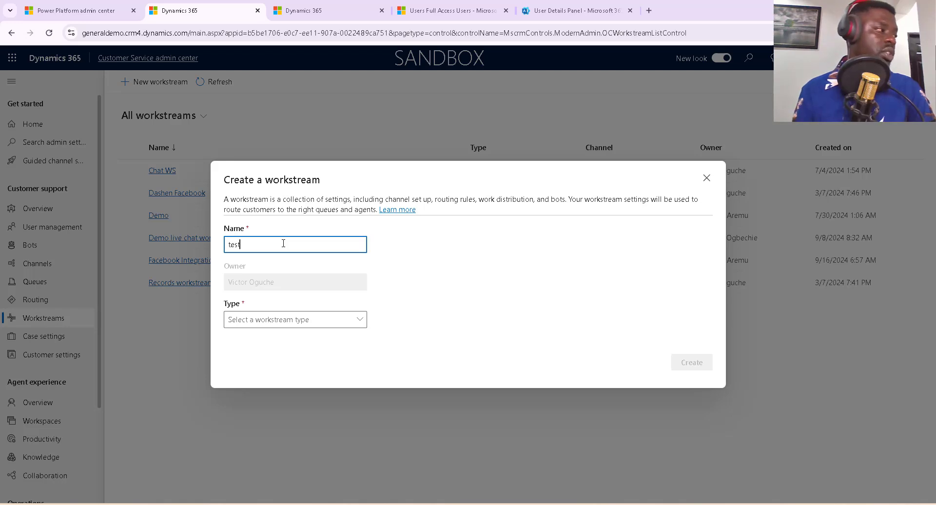
pyautogui.write('wk')
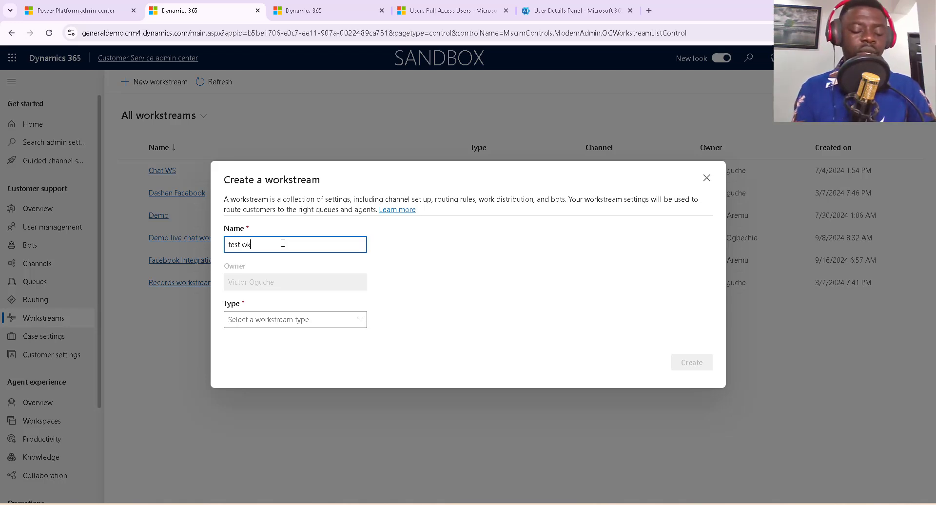
pyautogui.press('BackSpace')
pyautogui.write('s')
pyautogui.click(341, 320)
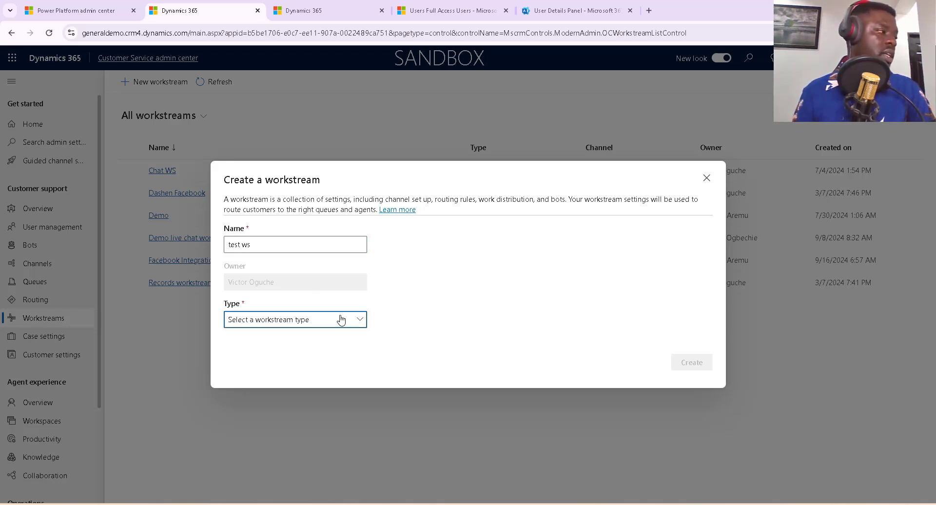
pyautogui.click(282, 339)
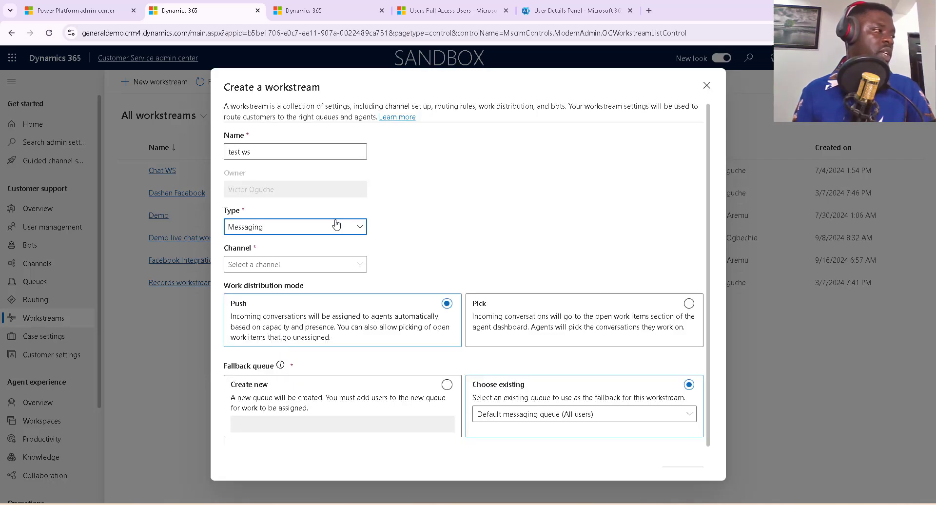
pyautogui.click(355, 228)
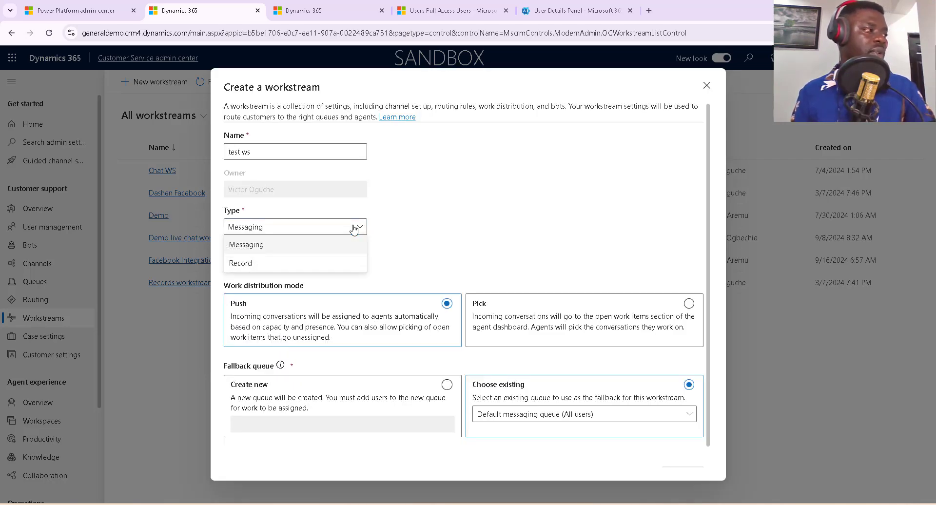
pyautogui.click(321, 248)
pyautogui.click(350, 266)
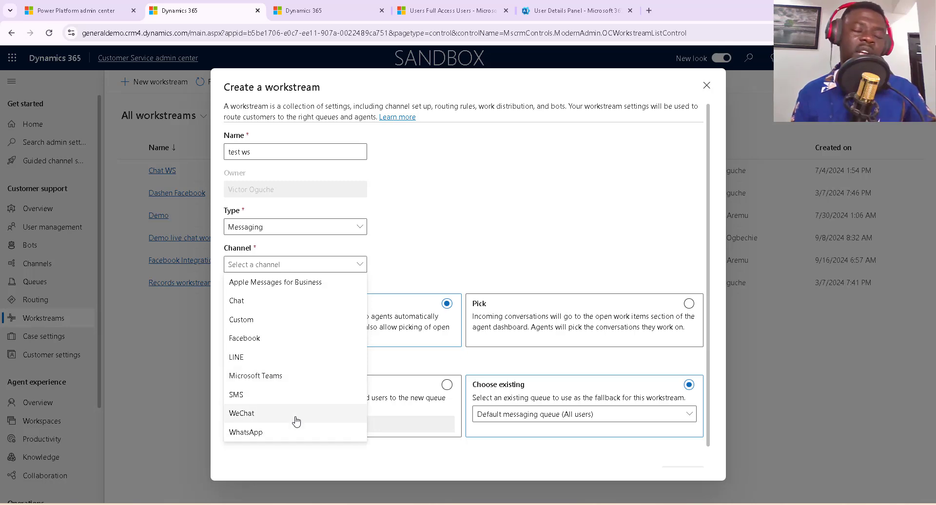
pyautogui.click(707, 85)
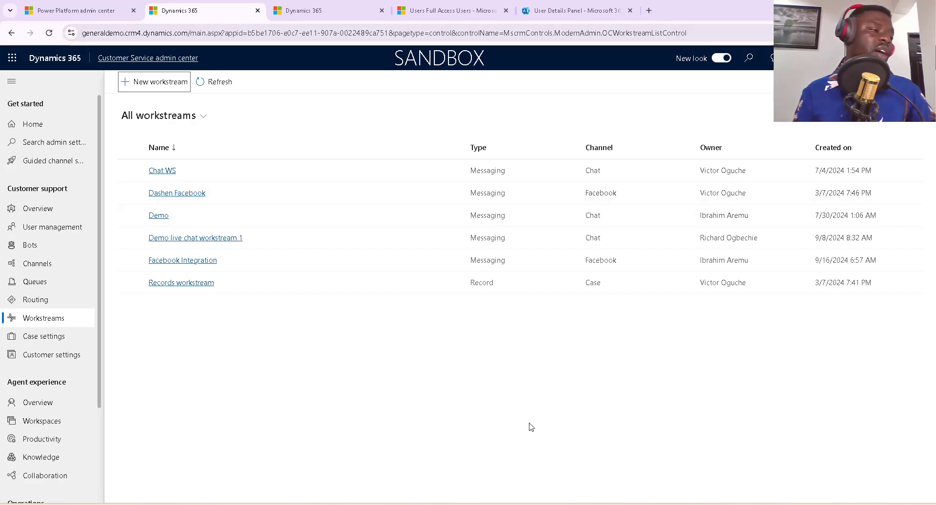
# Bring up the Visitor 2 conversation in the agent workspace and dismiss the account popup.
pyautogui.click(555, 470)
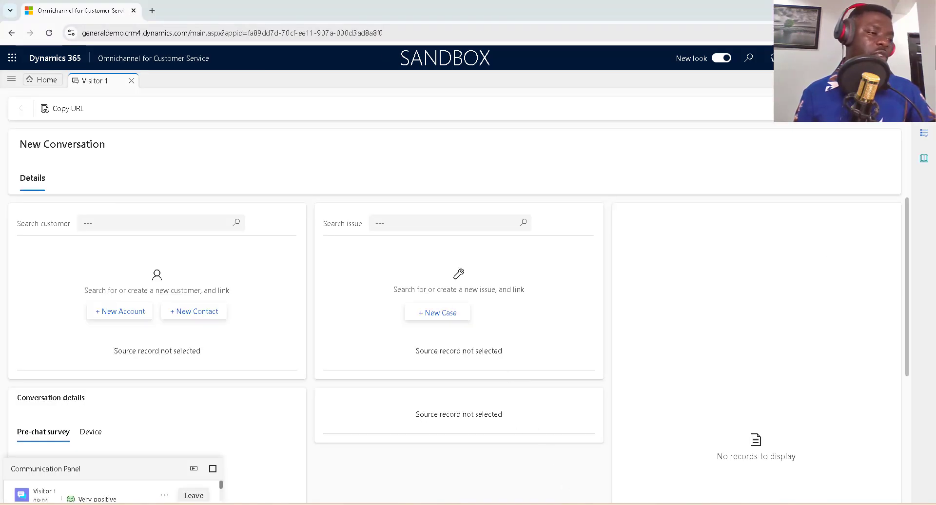
pyautogui.click(570, 477)
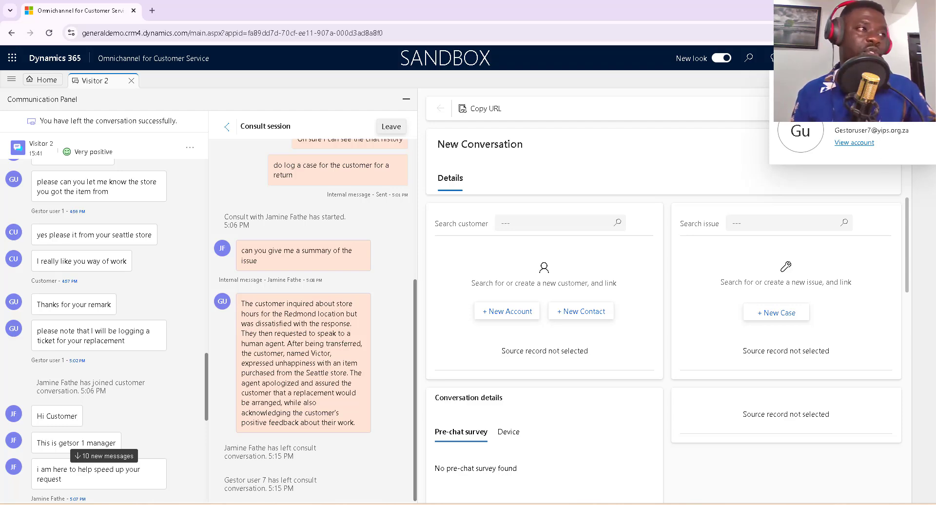
pyautogui.click(676, 89)
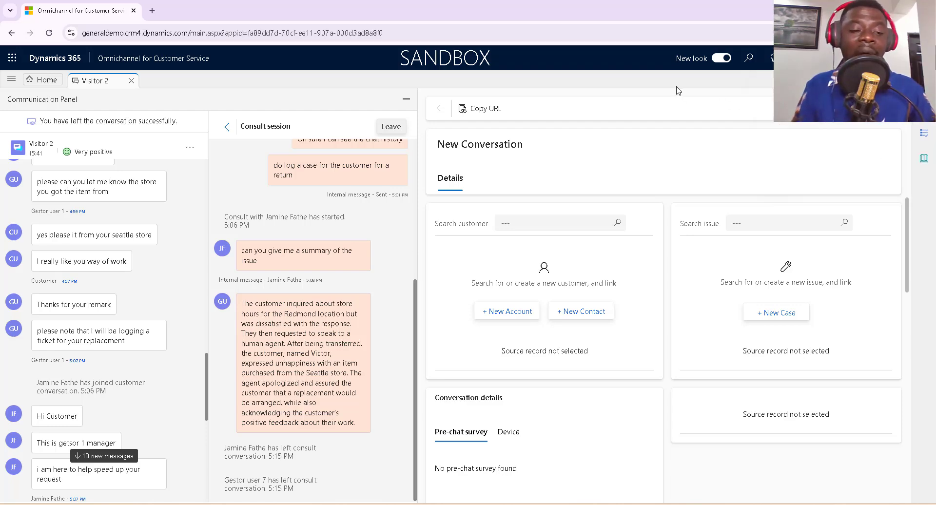